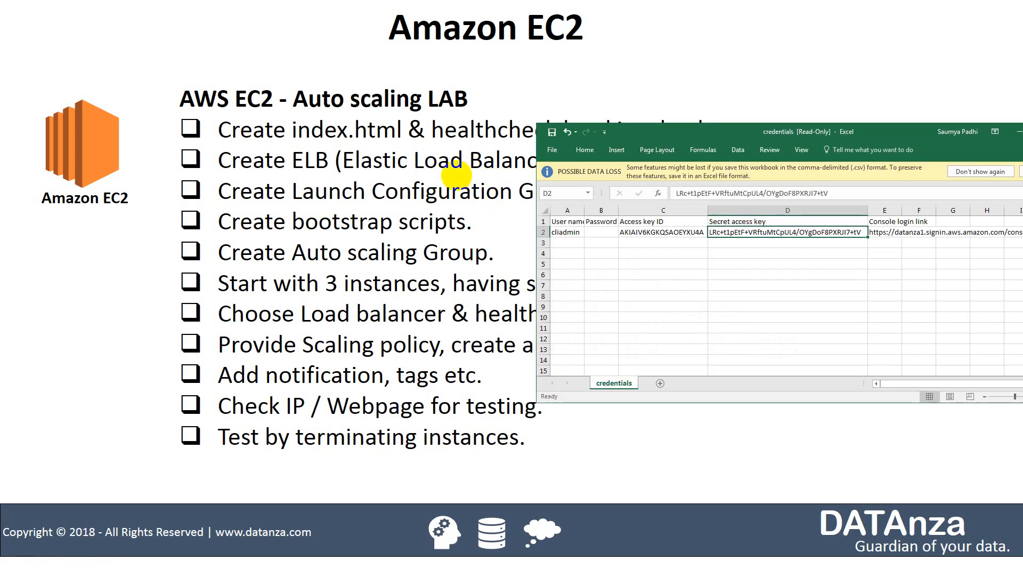
# Switch from the lab slides and credentials spreadsheet to the EC2 console showing MyClassicLB.
pyautogui.hotkey('alt', 'Tab')
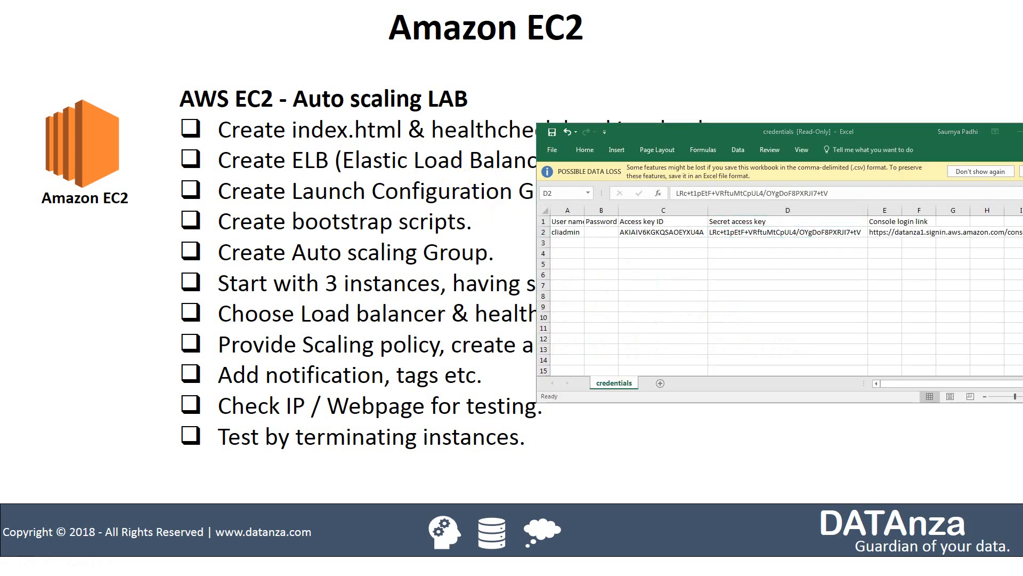
pyautogui.hotkey('alt', 'Tab')
pyautogui.moveTo(89, 221); pyautogui.dragTo(88, 90)
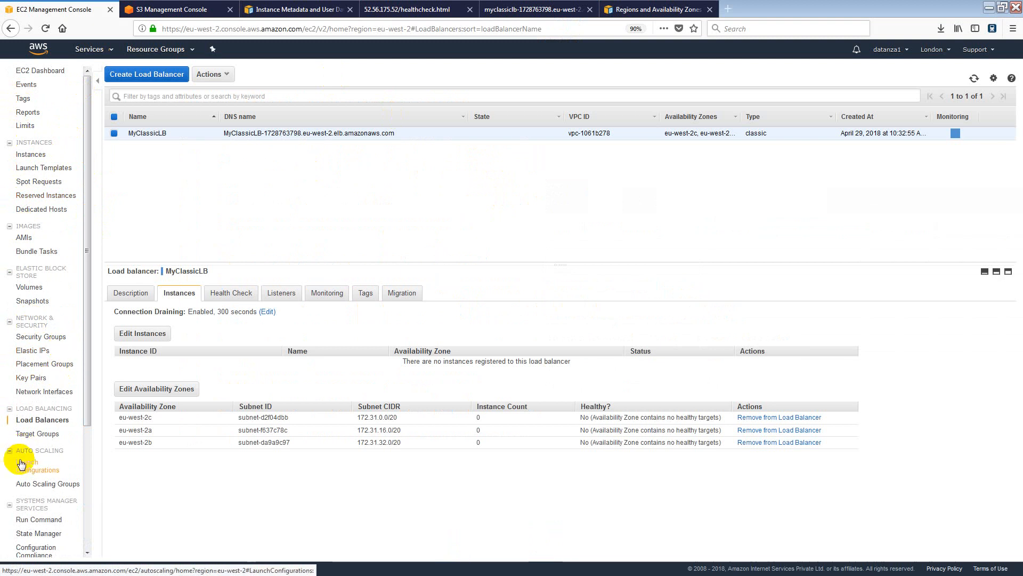
# Scroll the EC2 sidebar and go to Auto Scaling > Launch Configurations.
pyautogui.moveTo(90, 347); pyautogui.dragTo(89, 469)
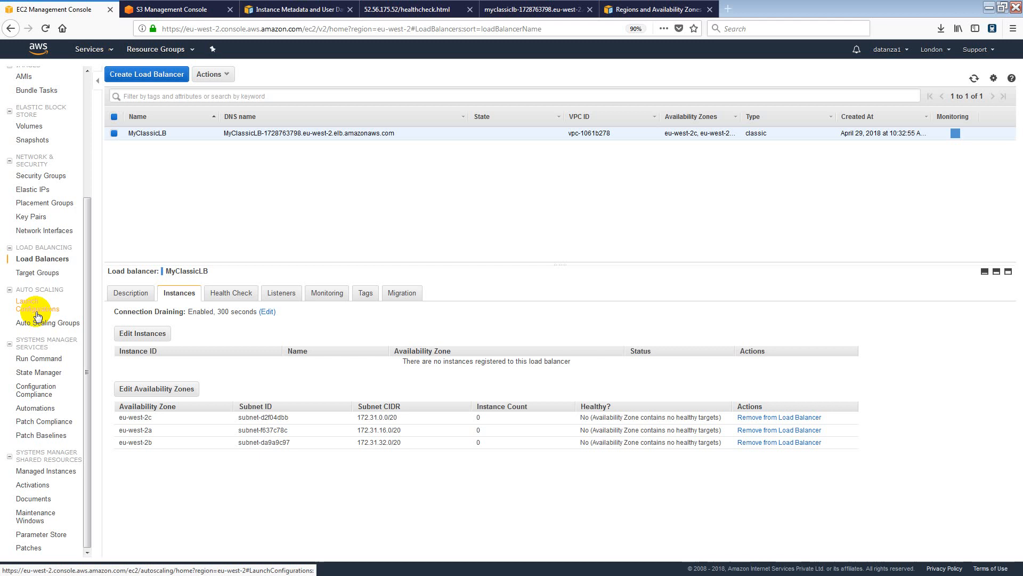
pyautogui.moveTo(8, 321); pyautogui.dragTo(89, 337)
pyautogui.click(94, 301)
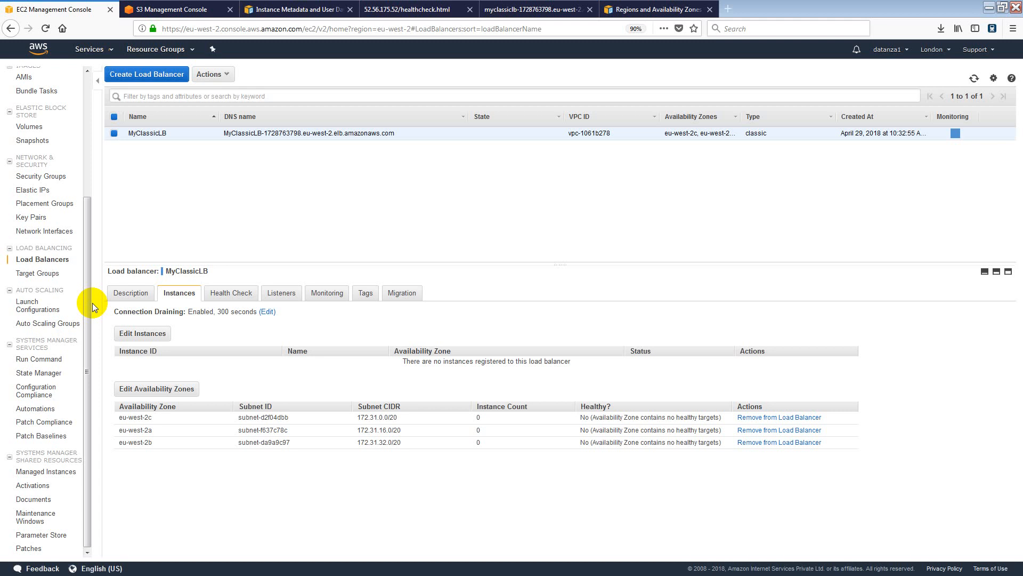
pyautogui.click(42, 311)
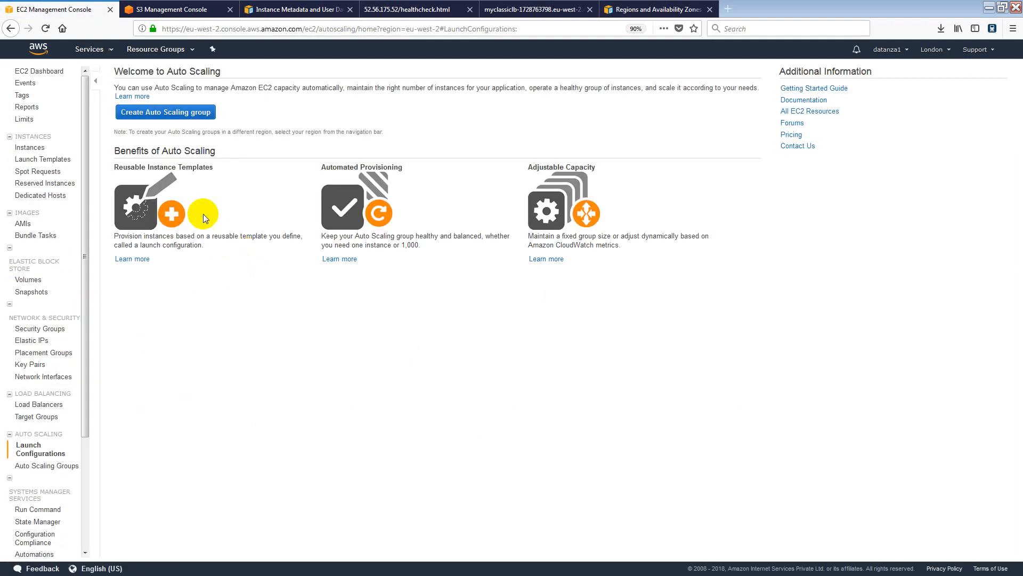
# Start an Auto Scaling group and highlight its launch-configuration and group-creation steps.
pyautogui.click(178, 113)
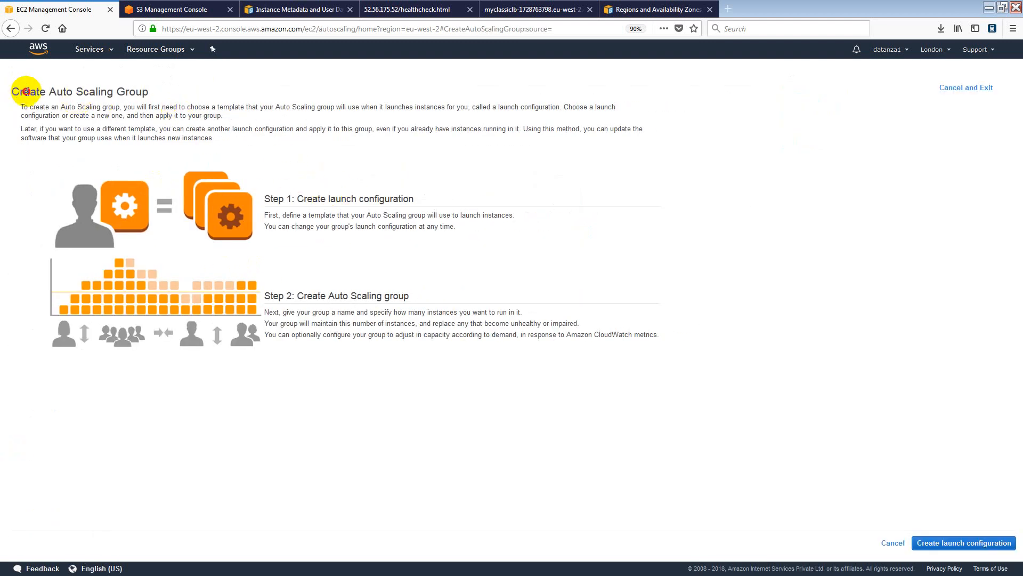
pyautogui.moveTo(25, 92); pyautogui.dragTo(164, 94)
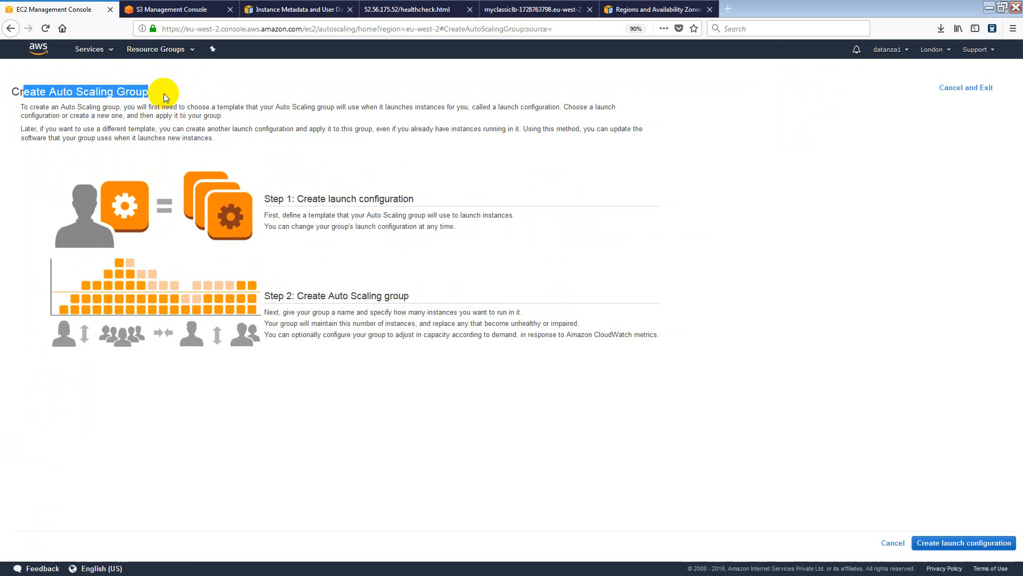
pyautogui.moveTo(266, 198); pyautogui.dragTo(432, 195)
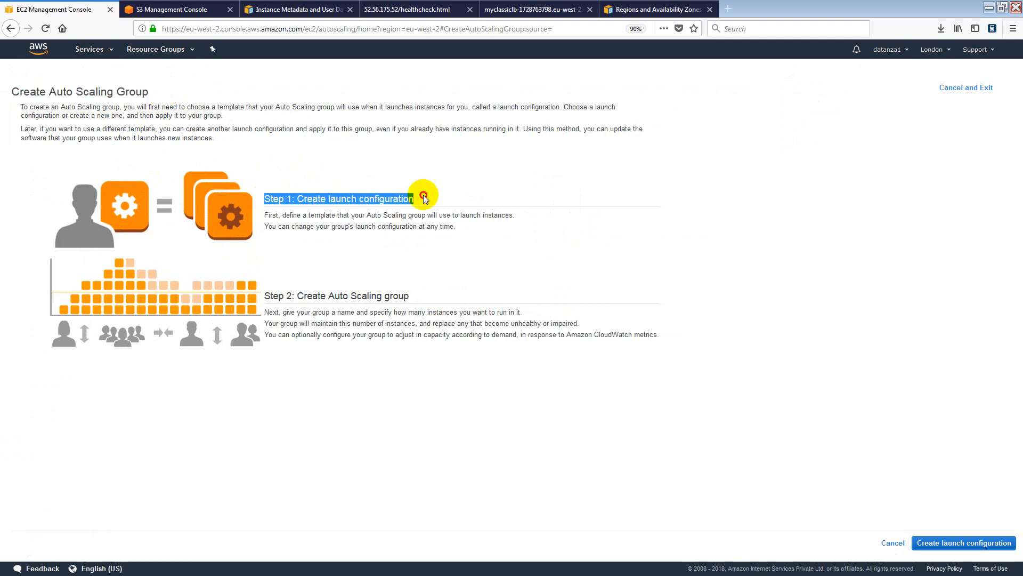
pyautogui.moveTo(271, 296); pyautogui.dragTo(421, 306)
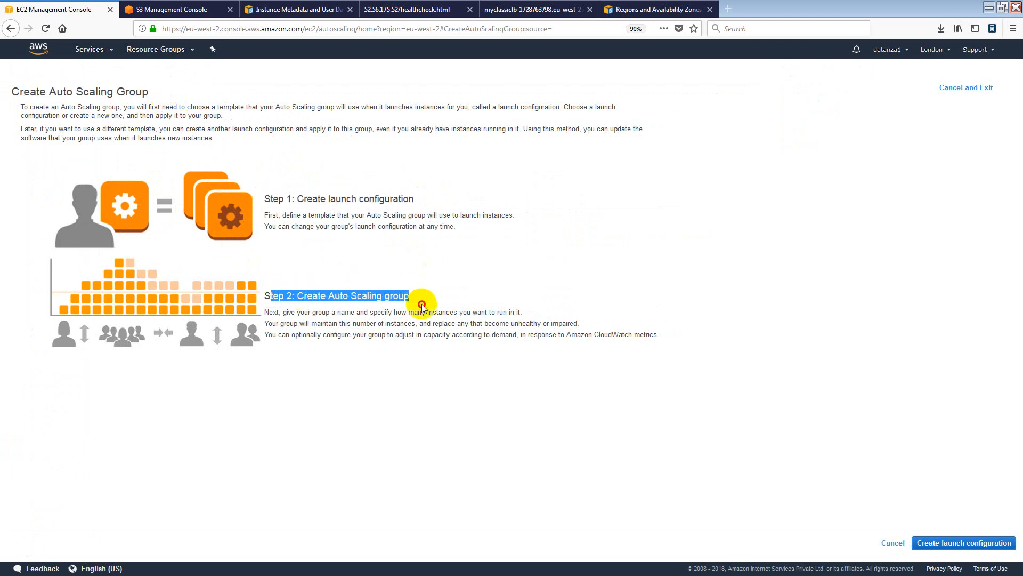
pyautogui.click(355, 241)
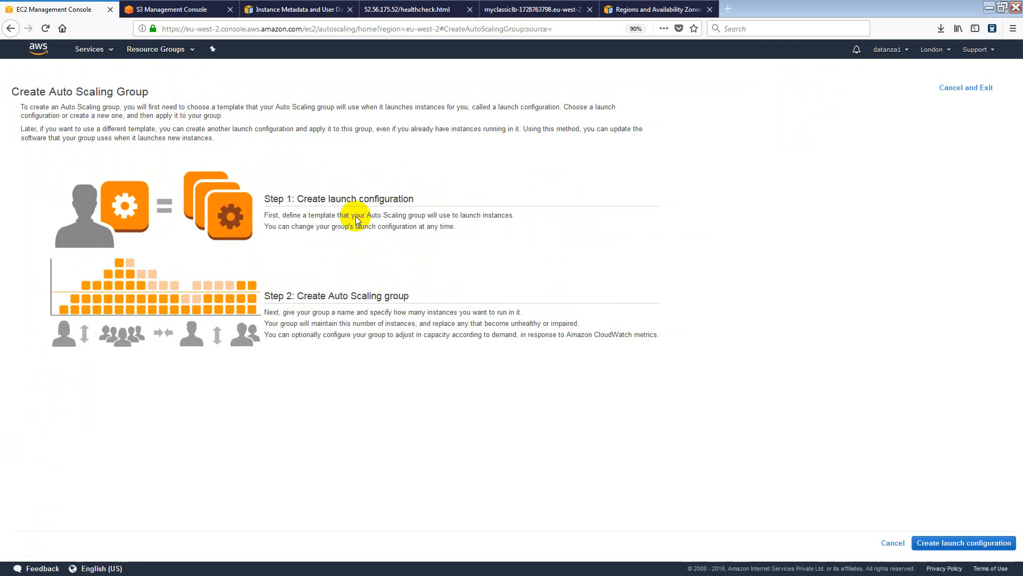
# Create a launch configuration from Amazon Linux AMI 2018.03.0 on t2.micro and continue to details.
pyautogui.click(975, 544)
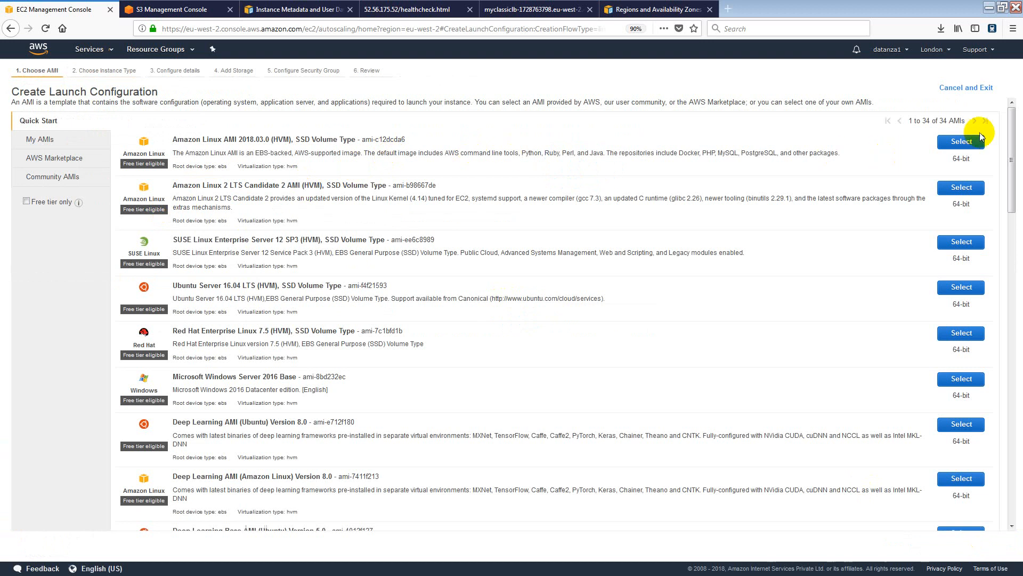
pyautogui.click(961, 140)
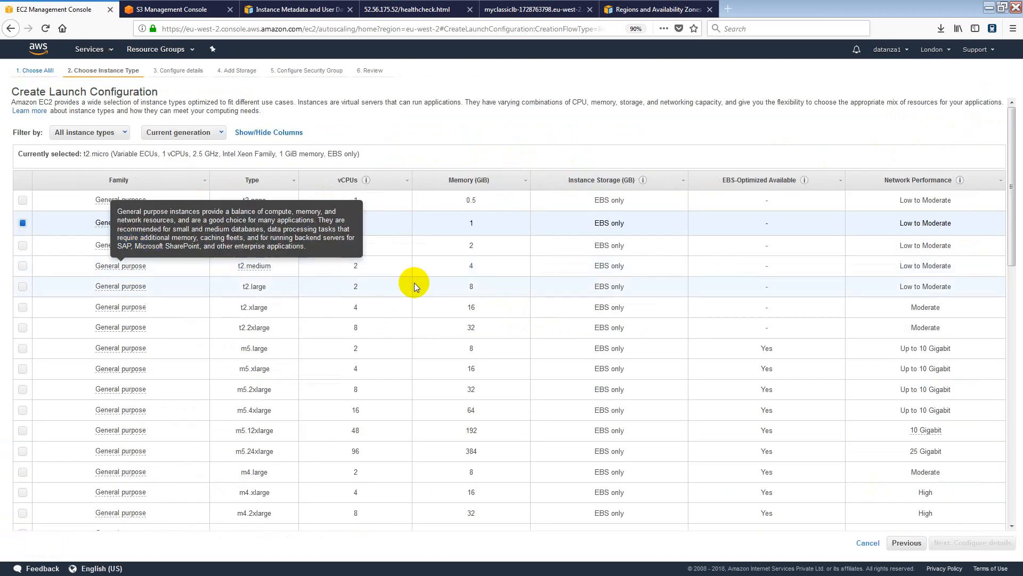
pyautogui.scroll(-5, 559, 258)
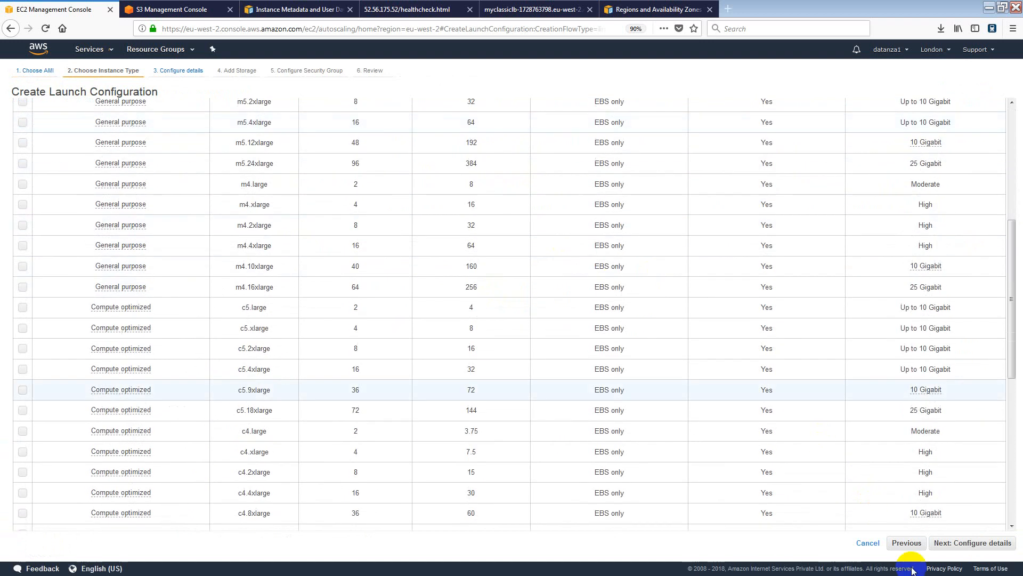
pyautogui.click(981, 542)
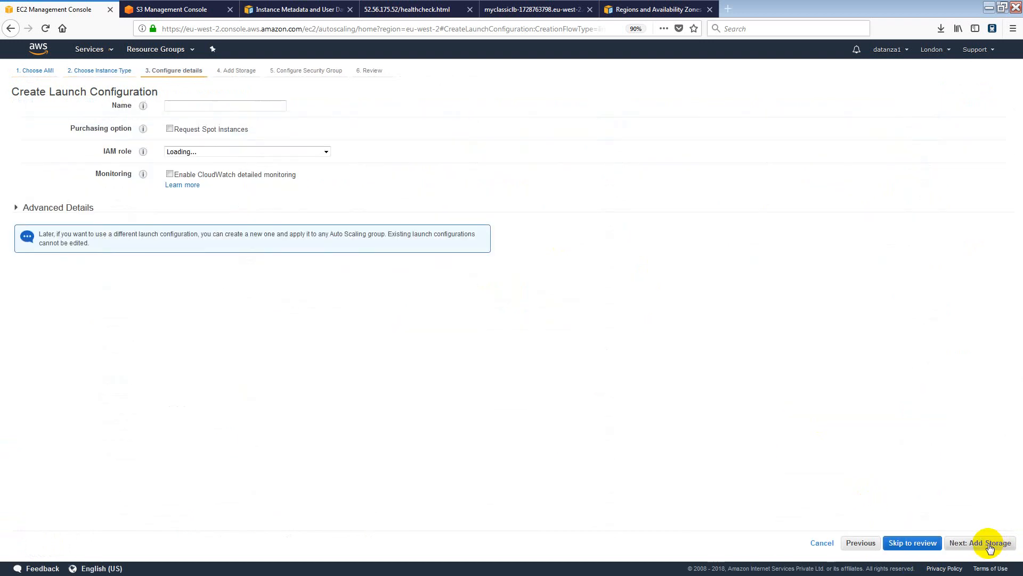
# Name the launch configuration MyHadoopConfig and assign the EC2_admin_accccess IAM role.
pyautogui.click(209, 111)
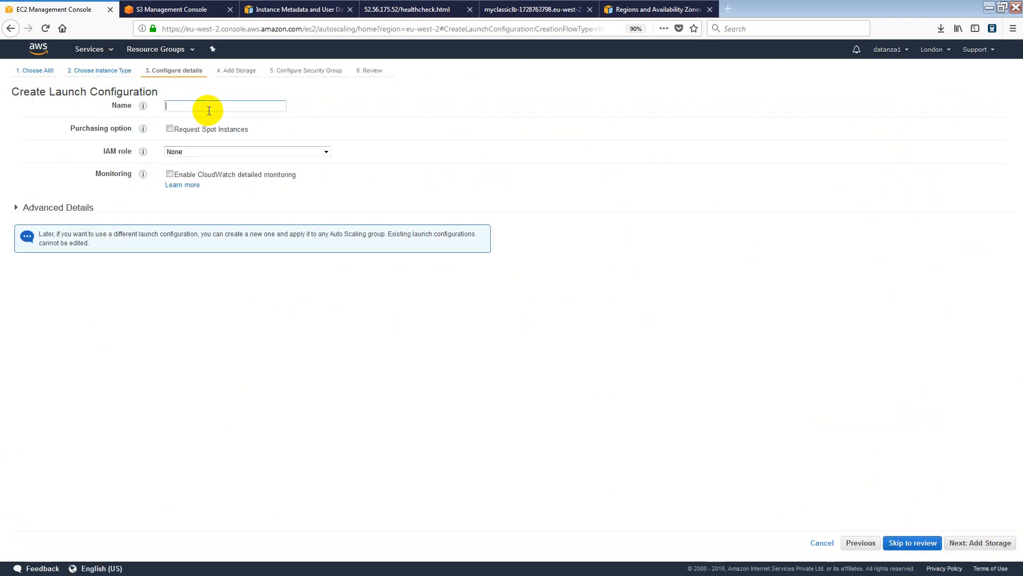
pyautogui.write('MyLaunchConfiguration')
pyautogui.hotkey('ctrl', 'a')
pyautogui.write('MyHadoopConfig')
pyautogui.press('Tab')
pyautogui.click(181, 153)
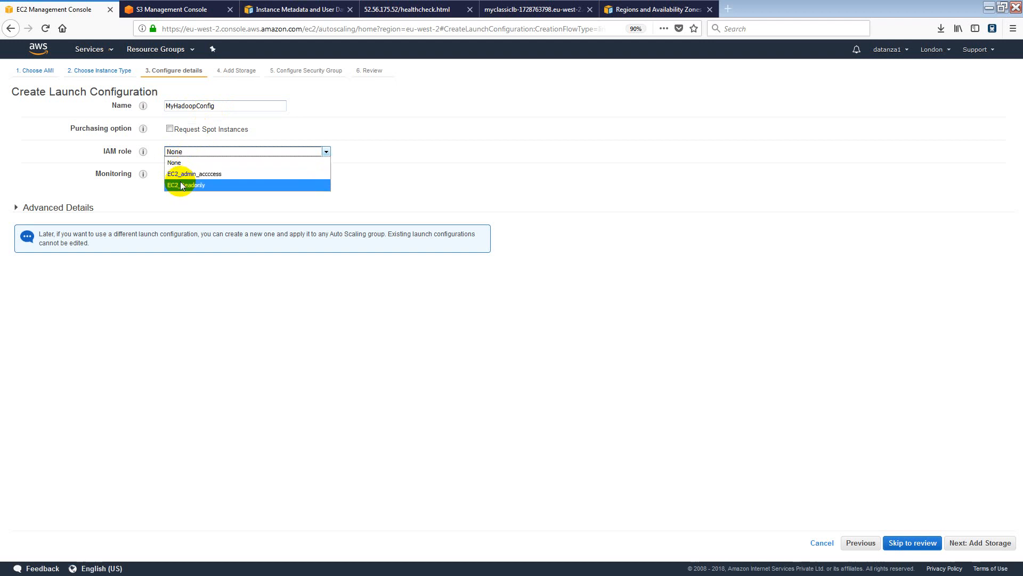
pyautogui.click(185, 175)
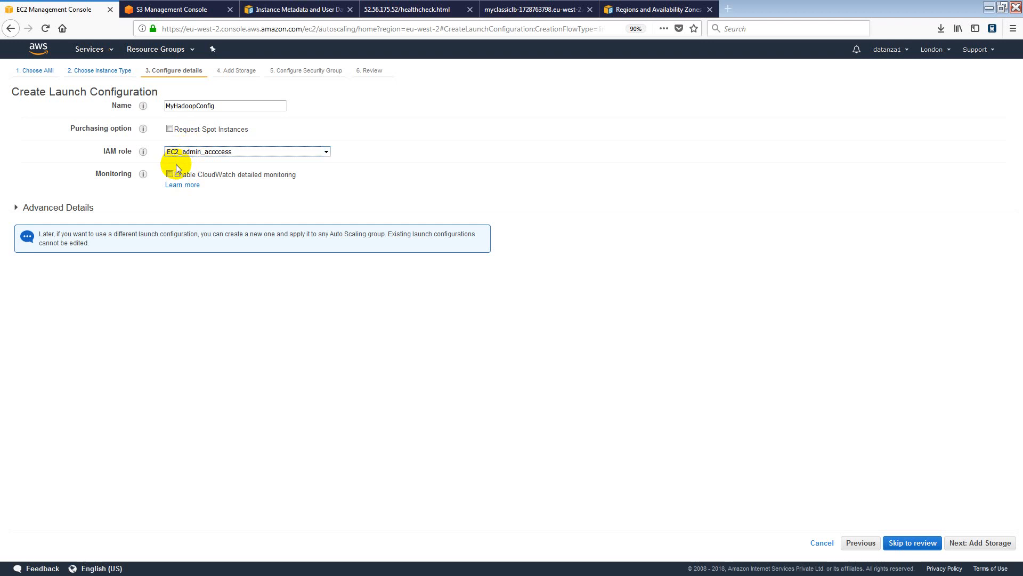
# Expand Advanced Details, keep the default RAM disk, and fetch the bootstrap script for user data.
pyautogui.click(194, 213)
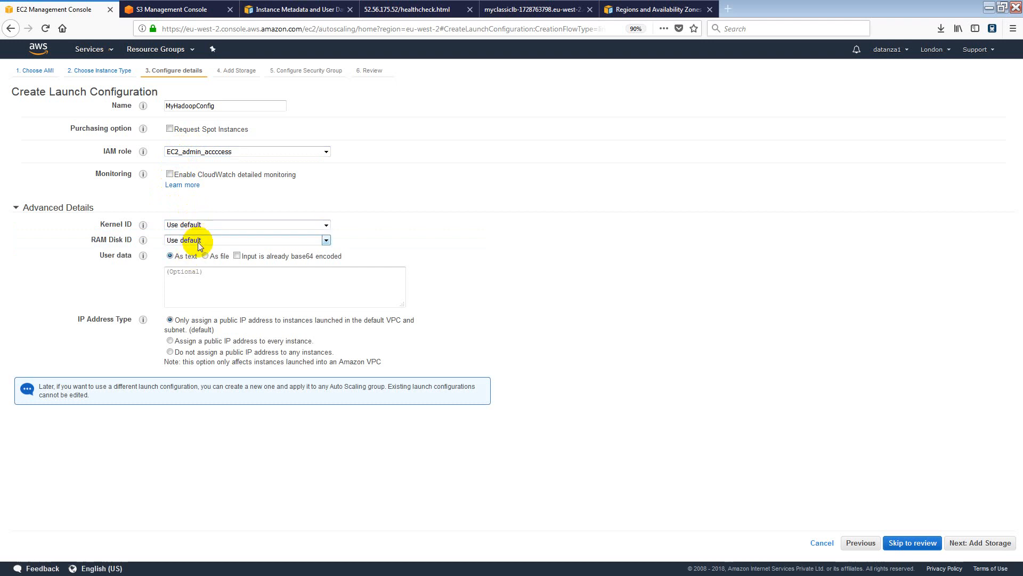
pyautogui.click(197, 241)
pyautogui.click(198, 241)
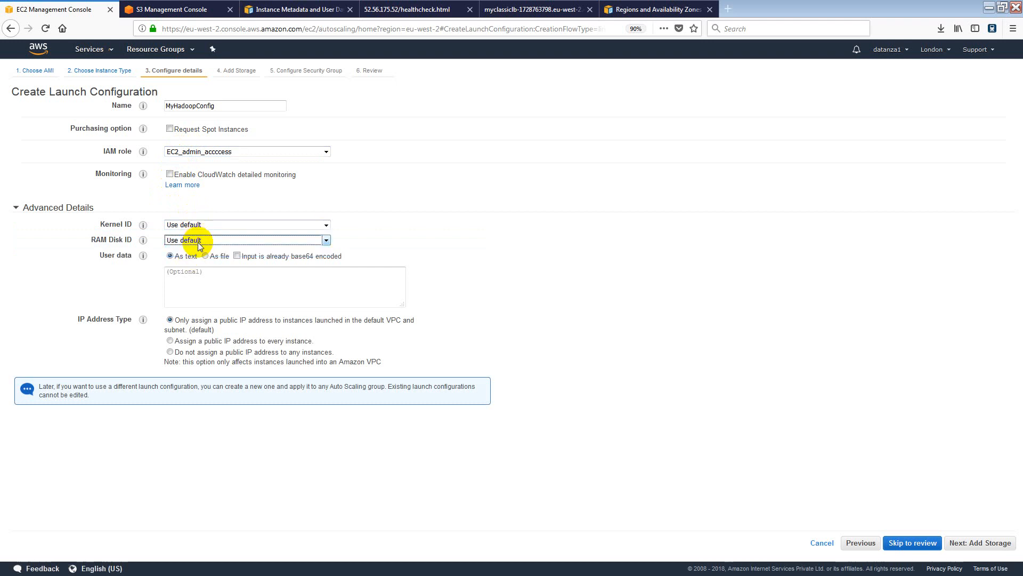
pyautogui.click(194, 271)
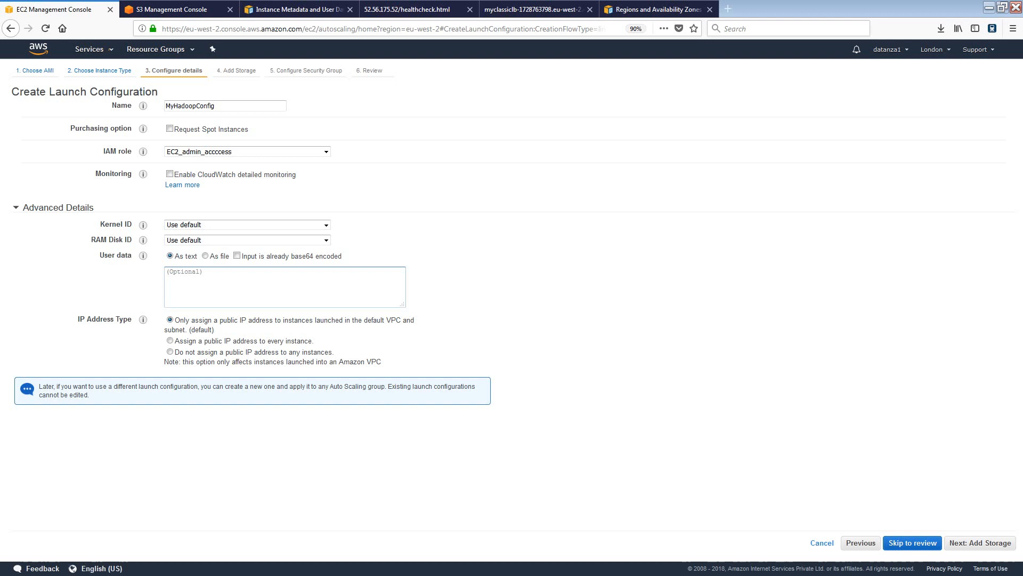
pyautogui.hotkey('alt', 'Tab')
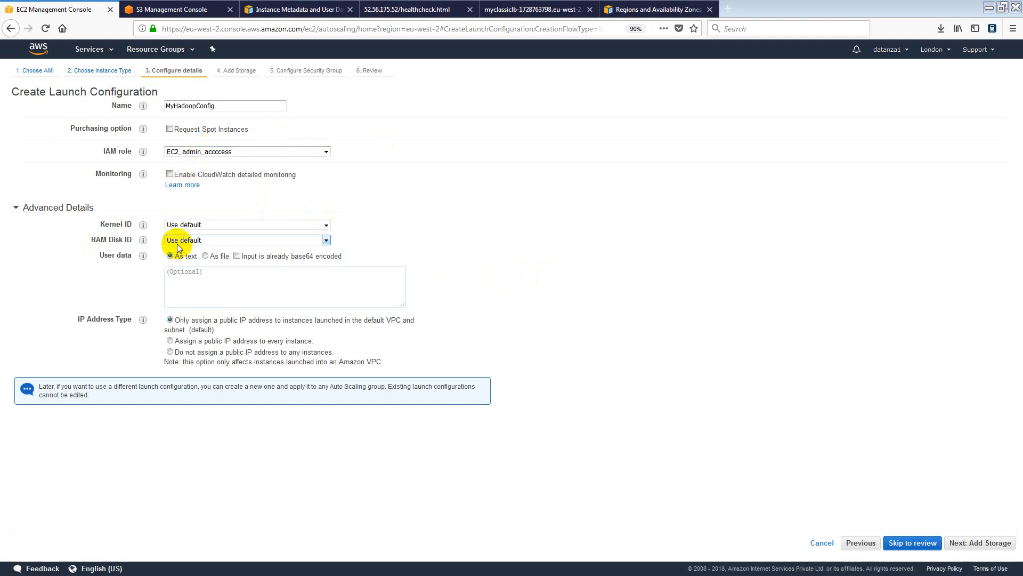
pyautogui.click(203, 278)
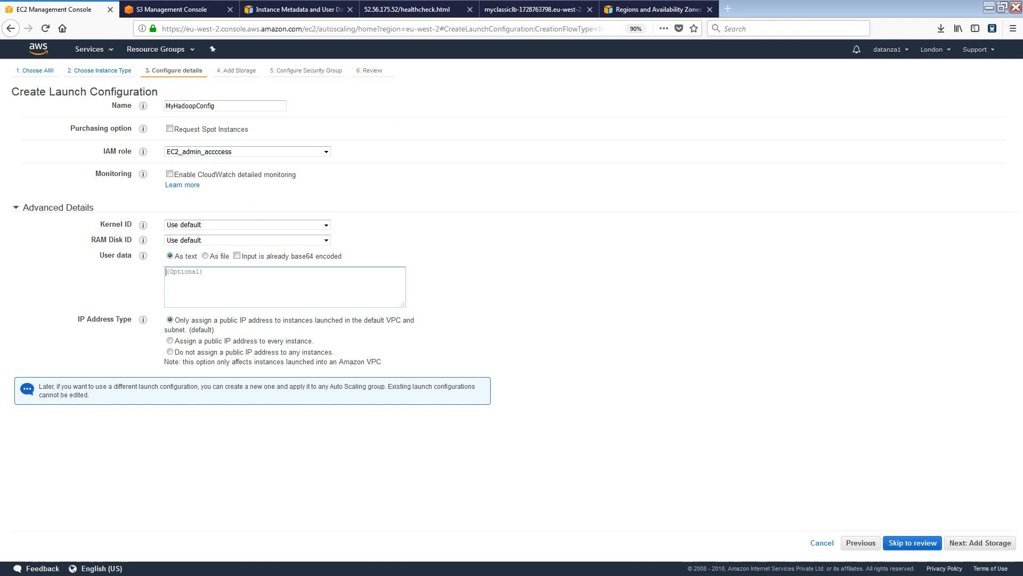
pyautogui.hotkey('alt', 'Tab')
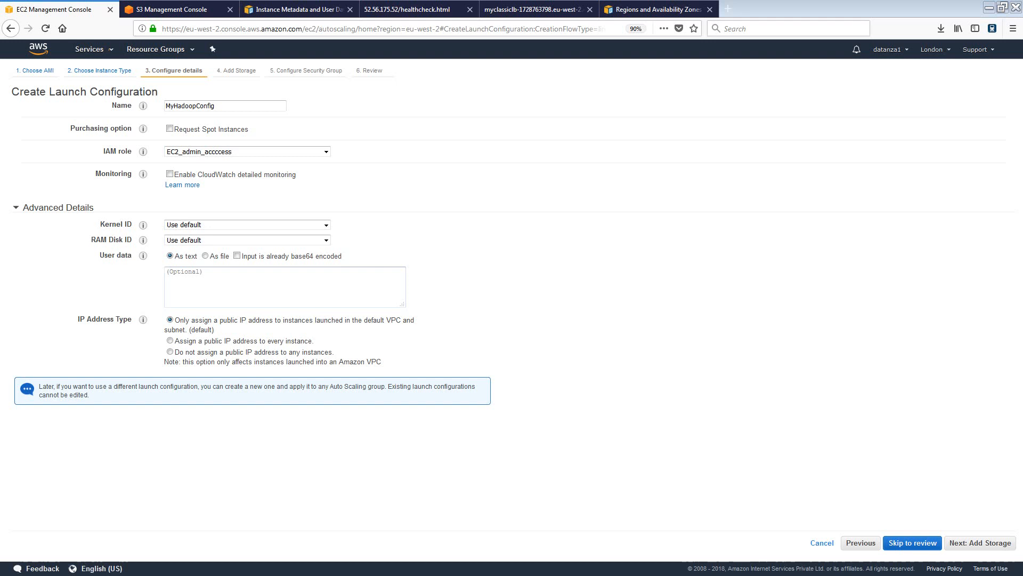
# Paste the httpd script into User data, fix it to 'service httpd start', and select BUCKET_name.
pyautogui.click(238, 274)
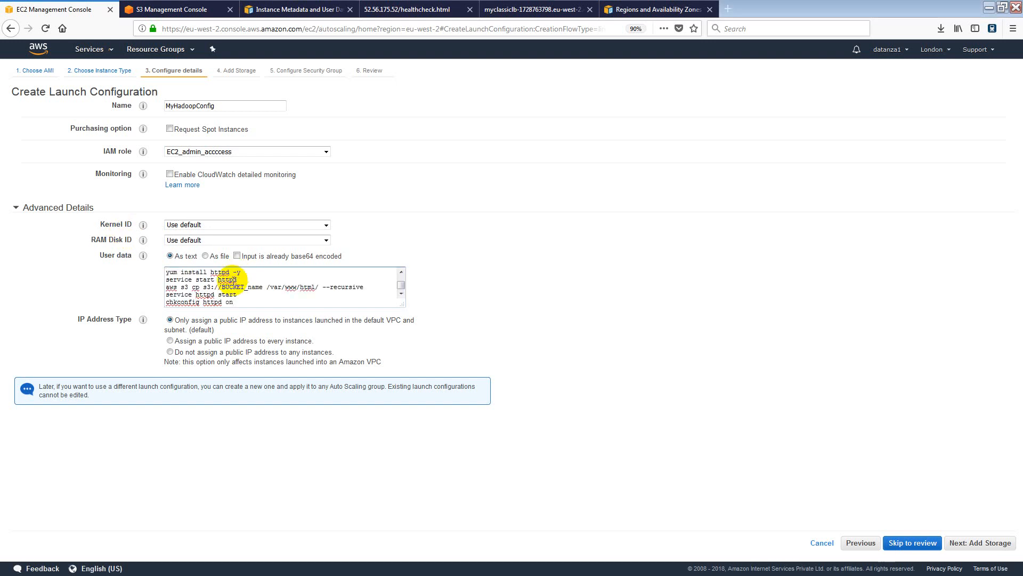
pyautogui.scroll(1, 232, 281)
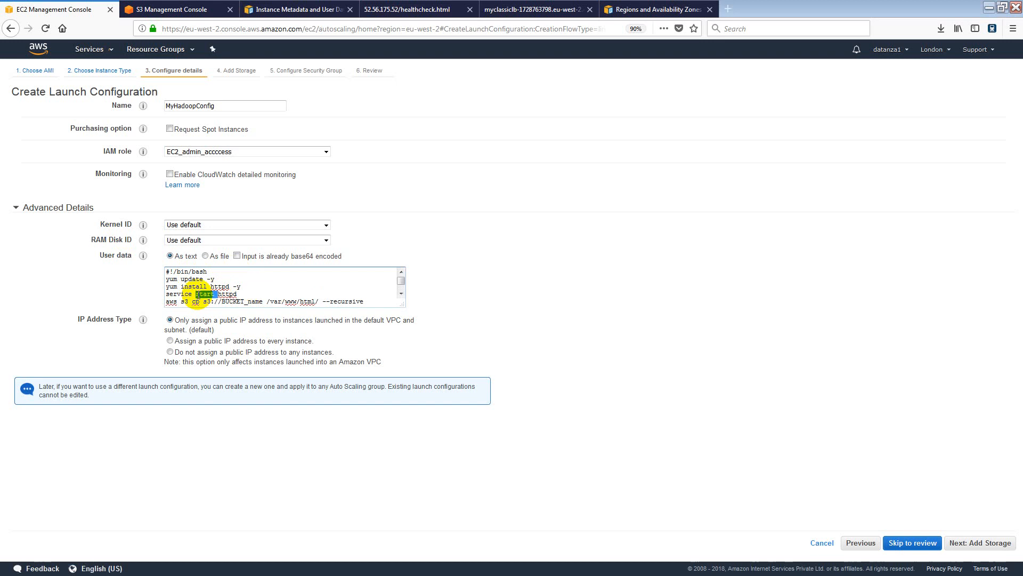
pyautogui.doubleClick(203, 294)
pyautogui.press('BackSpace')
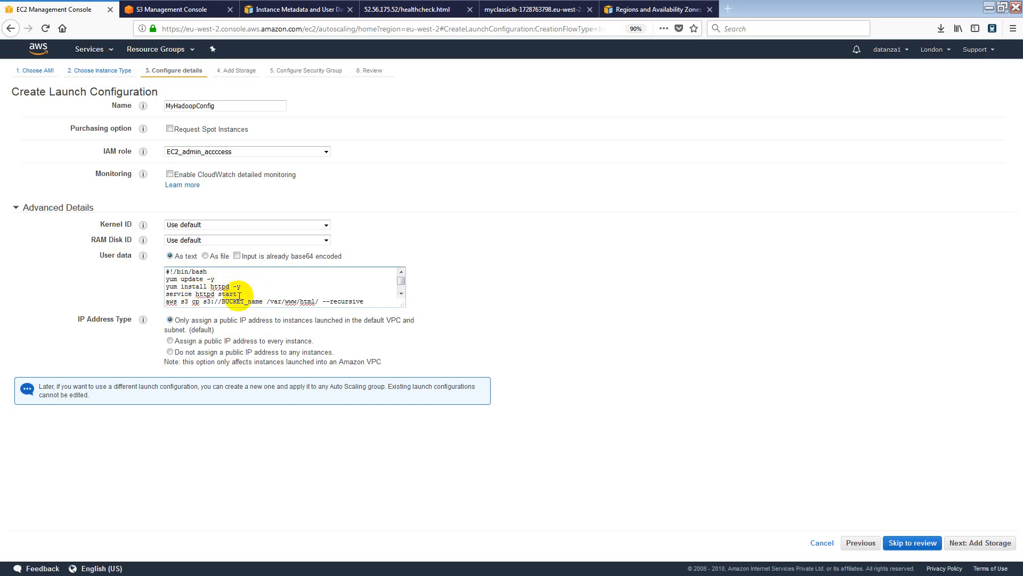
pyautogui.press('Down')
pyautogui.press('Down')
pyautogui.press('Down')
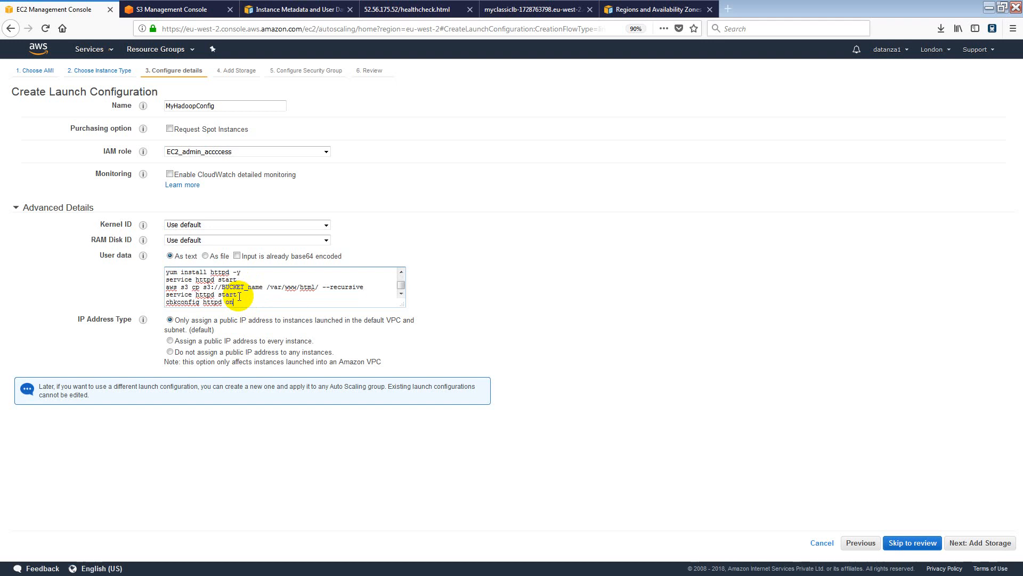
pyautogui.click(194, 287)
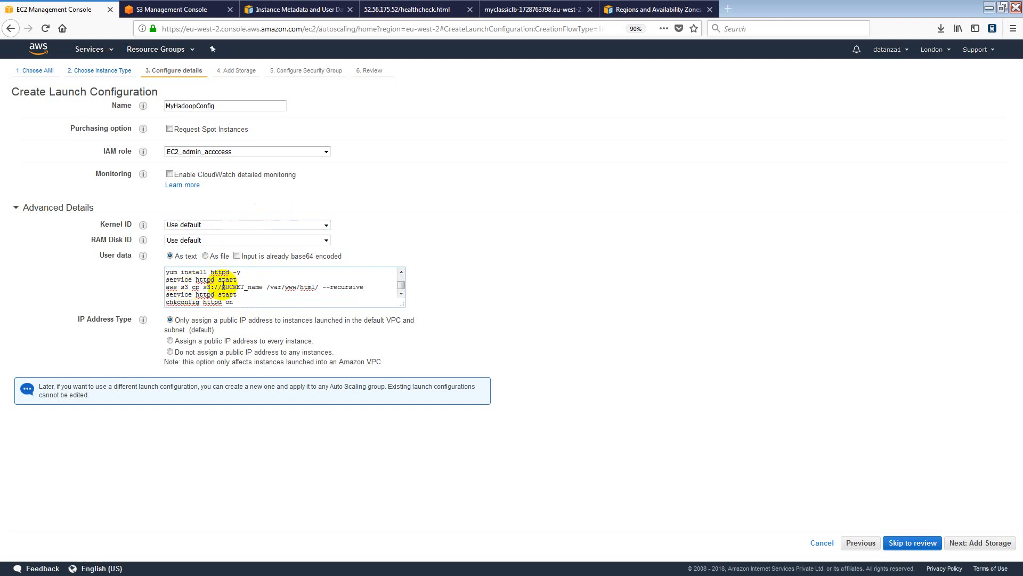
pyautogui.moveTo(222, 286); pyautogui.dragTo(262, 288)
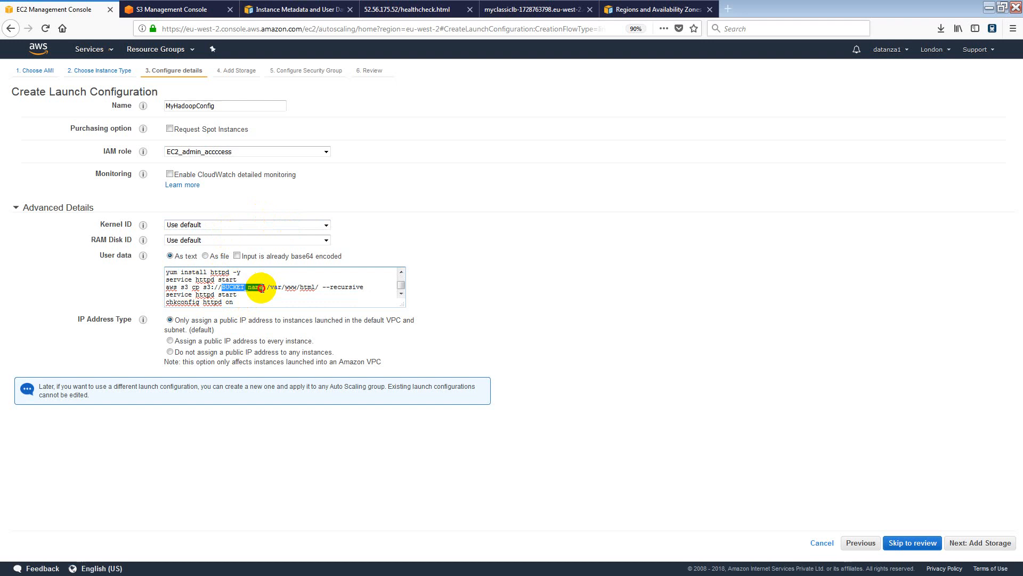
# In S3, open and refresh datanzalondonbucket02, then copy its bucket name.
pyautogui.click(187, 9)
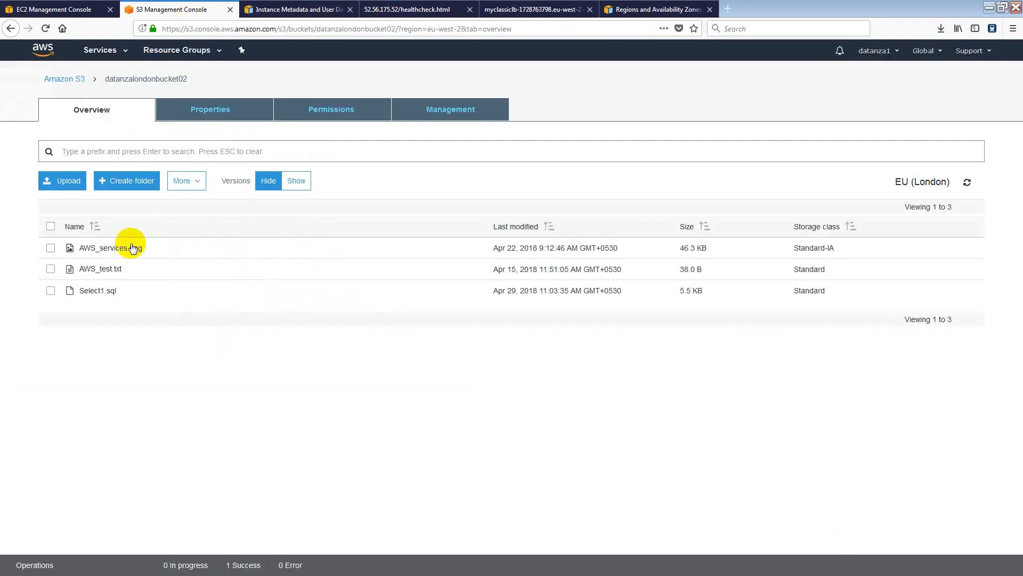
pyautogui.click(79, 80)
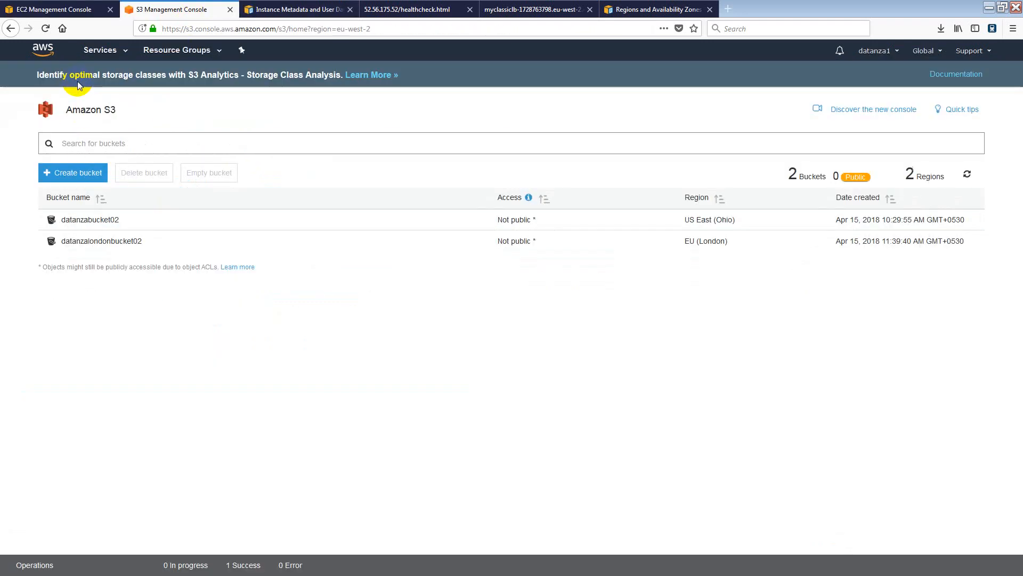
pyautogui.click(98, 241)
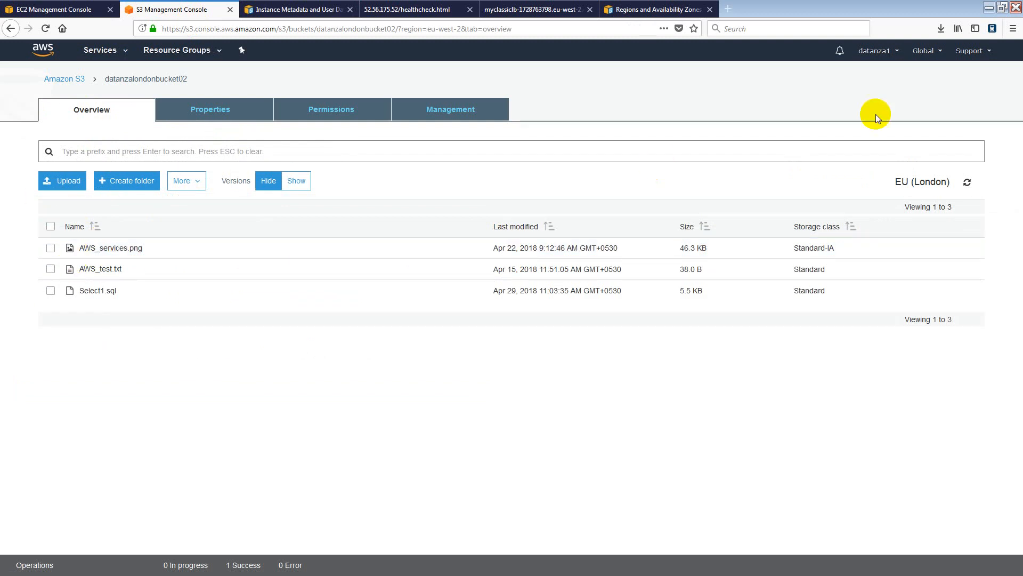
pyautogui.click(967, 183)
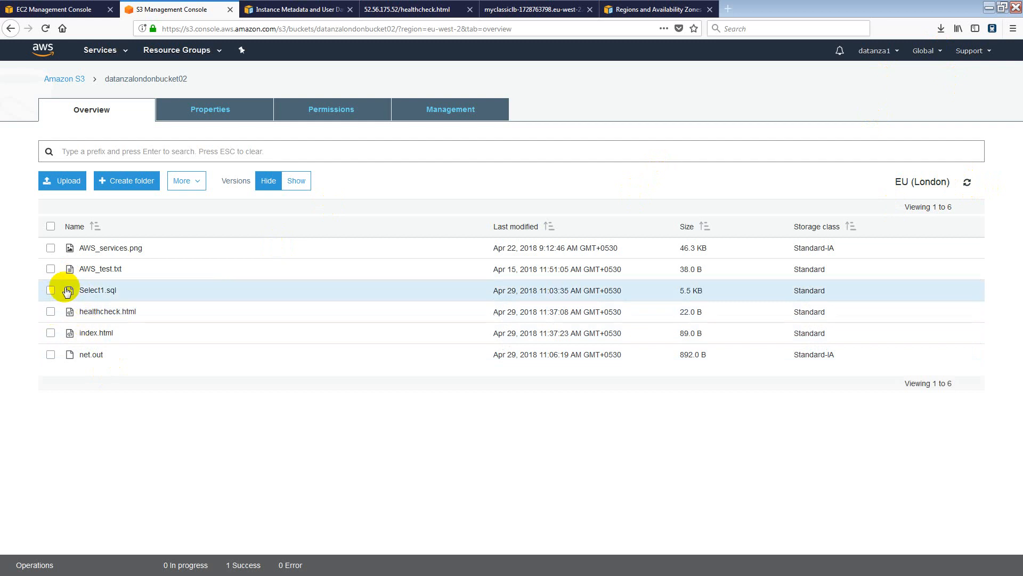
pyautogui.click(143, 84)
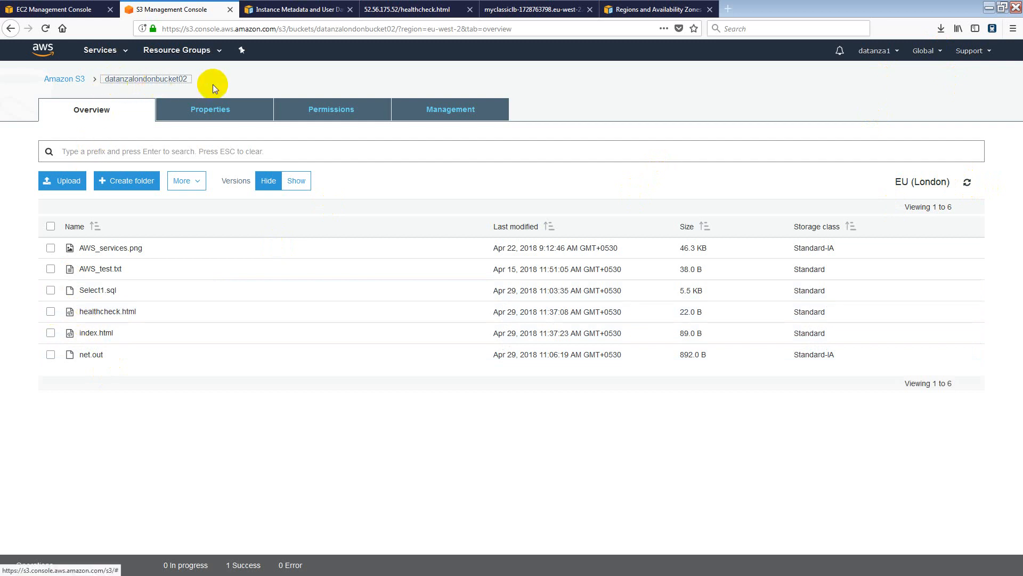
pyautogui.moveTo(197, 80); pyautogui.dragTo(107, 84)
pyautogui.hotkey('ctrl', 'c')
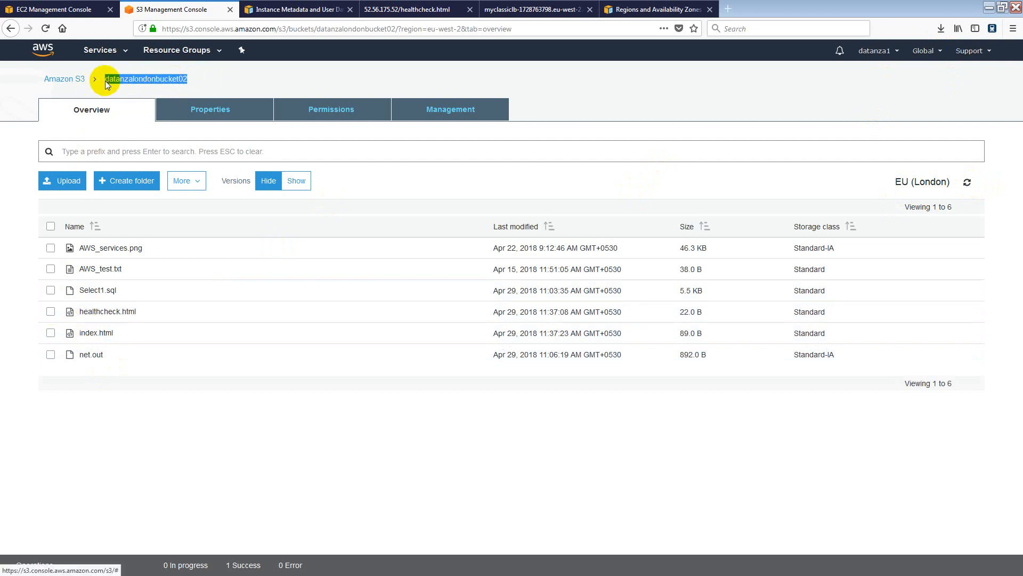
# Paste datanzalondonbucket02 over the user data placeholder, then return to the bucket's files.
pyautogui.click(64, 9)
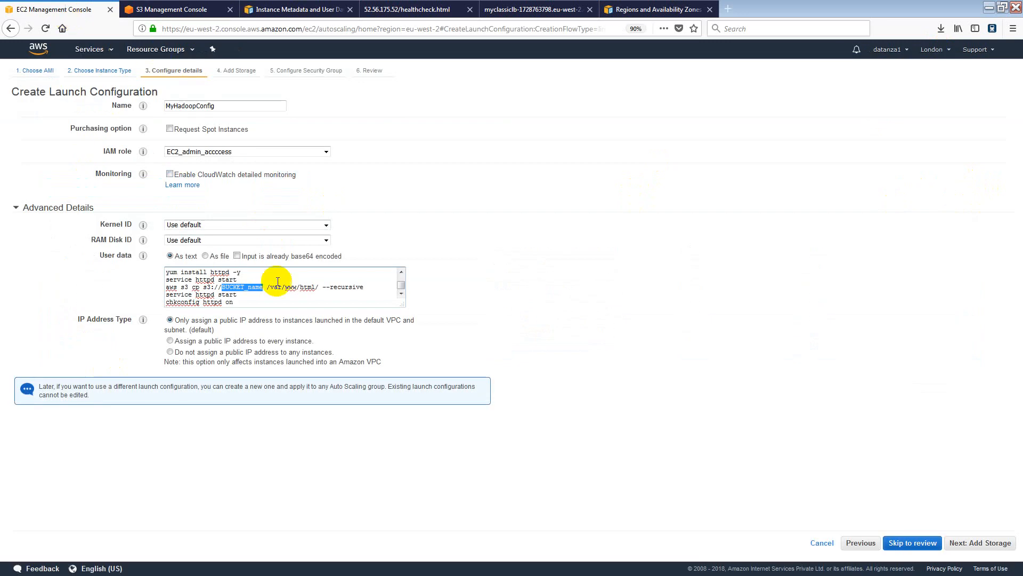
pyautogui.hotkey('ctrl', 'v')
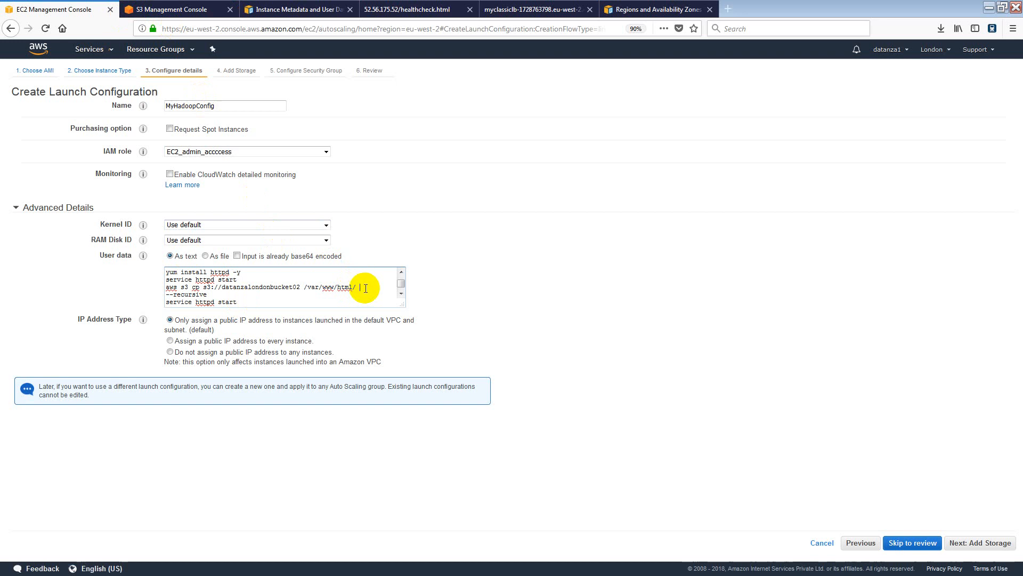
pyautogui.moveTo(166, 294); pyautogui.dragTo(205, 297)
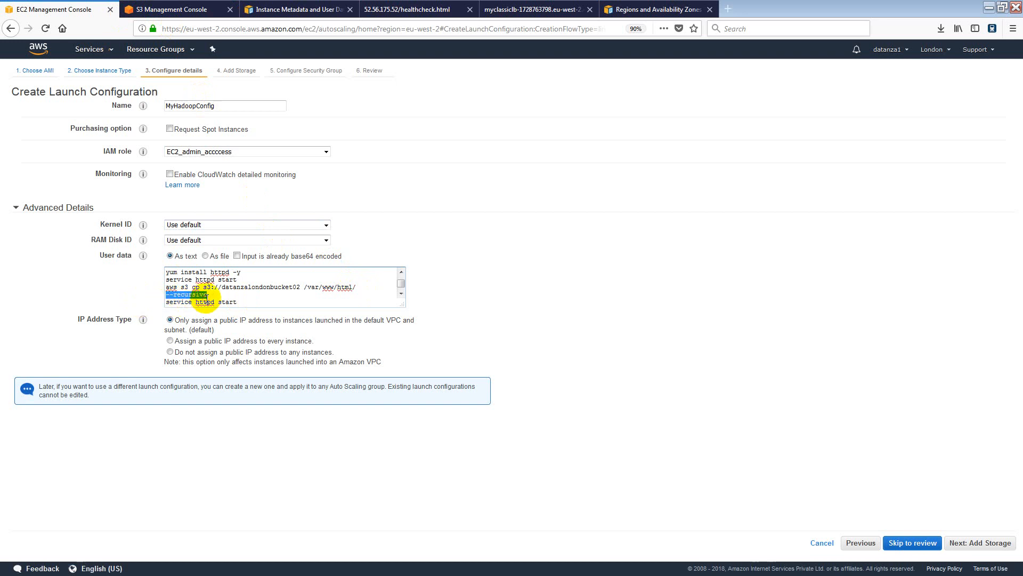
pyautogui.click(168, 10)
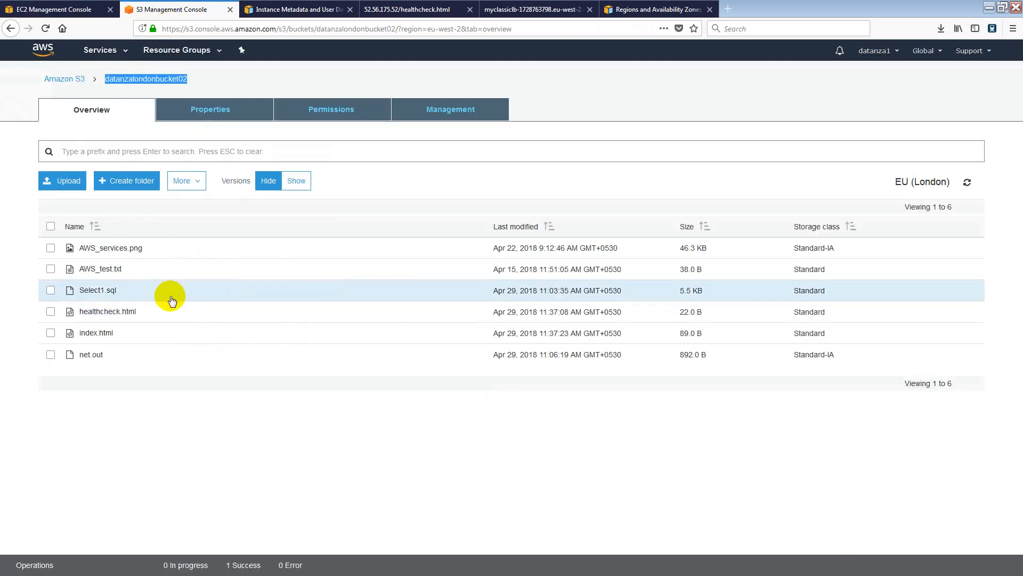
# Delete Select1.sql, AWS_test.txt, AWS_services.png and net.out from datanzalondonbucket02.
pyautogui.click(51, 292)
pyautogui.click(51, 269)
pyautogui.click(51, 248)
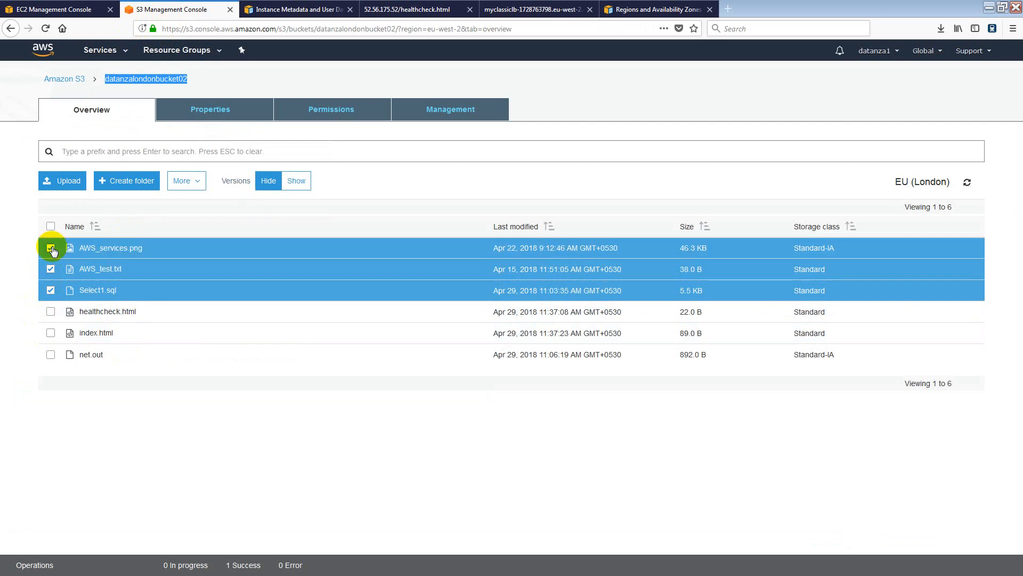
pyautogui.click(51, 355)
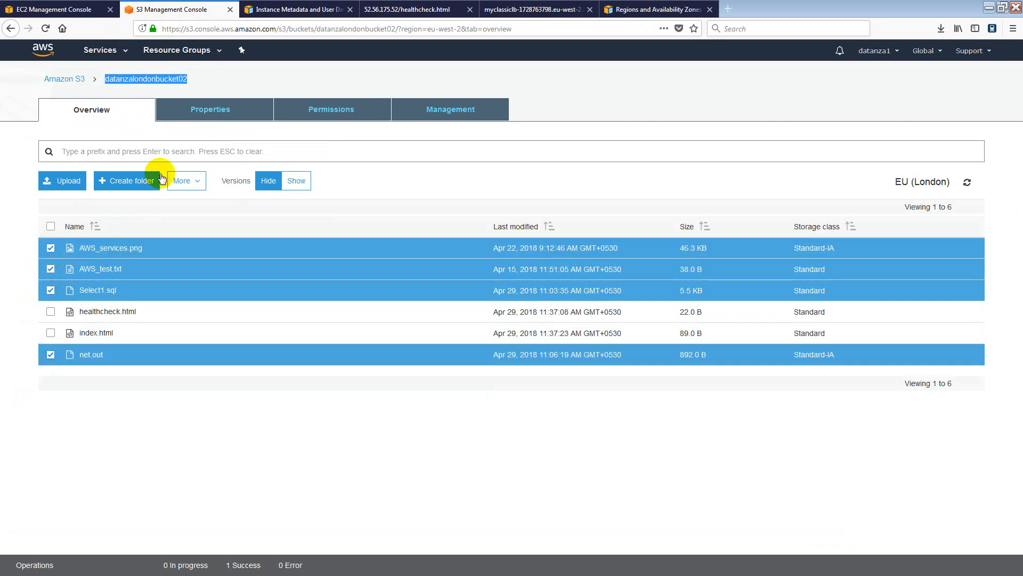
pyautogui.click(191, 186)
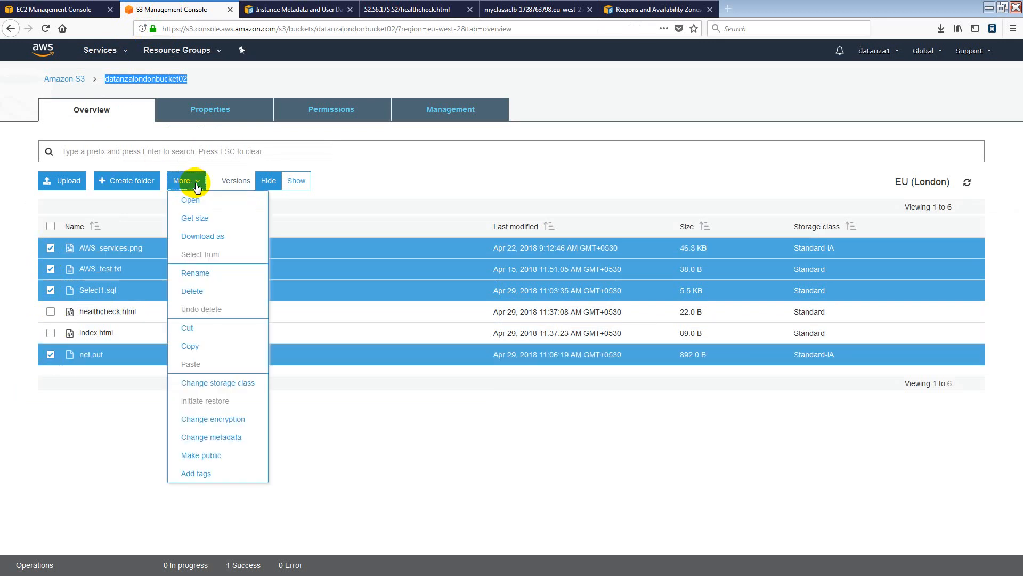
pyautogui.click(206, 292)
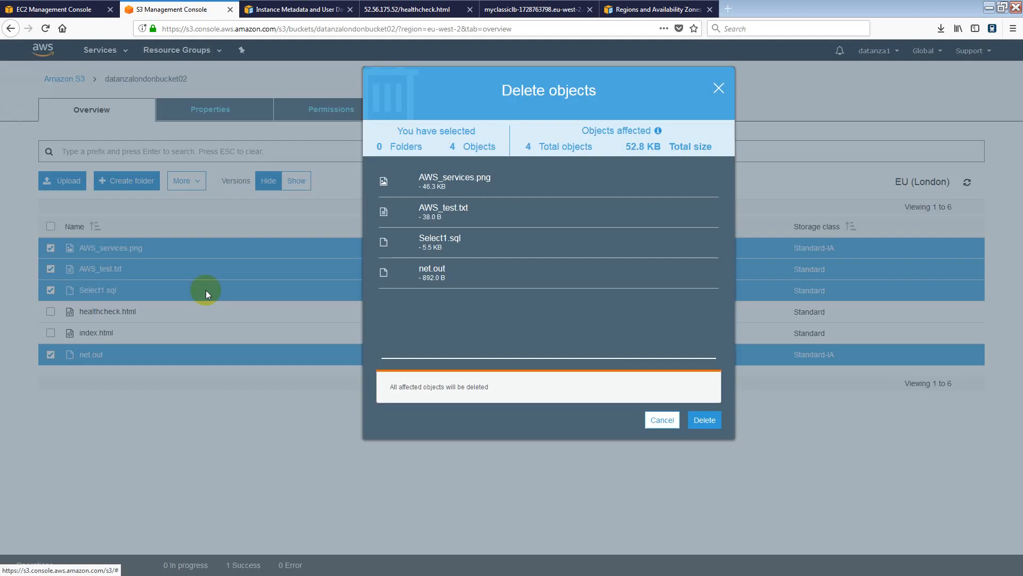
pyautogui.click(715, 421)
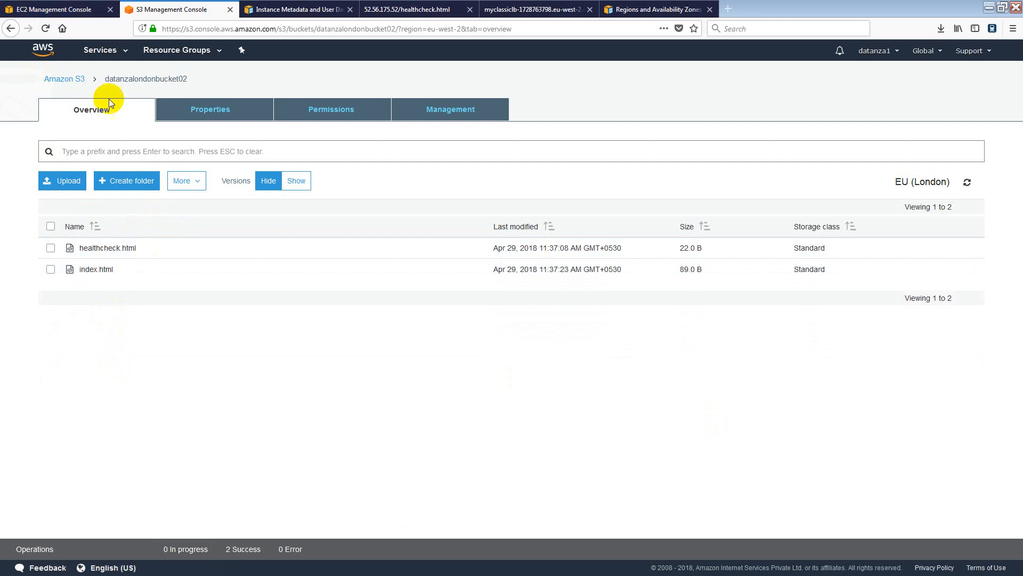
pyautogui.click(62, 84)
# Review MyHadoopConfig's user data, highlighting httpd, the datanzalondonbucket02 copy, and the full script.
pyautogui.click(67, 9)
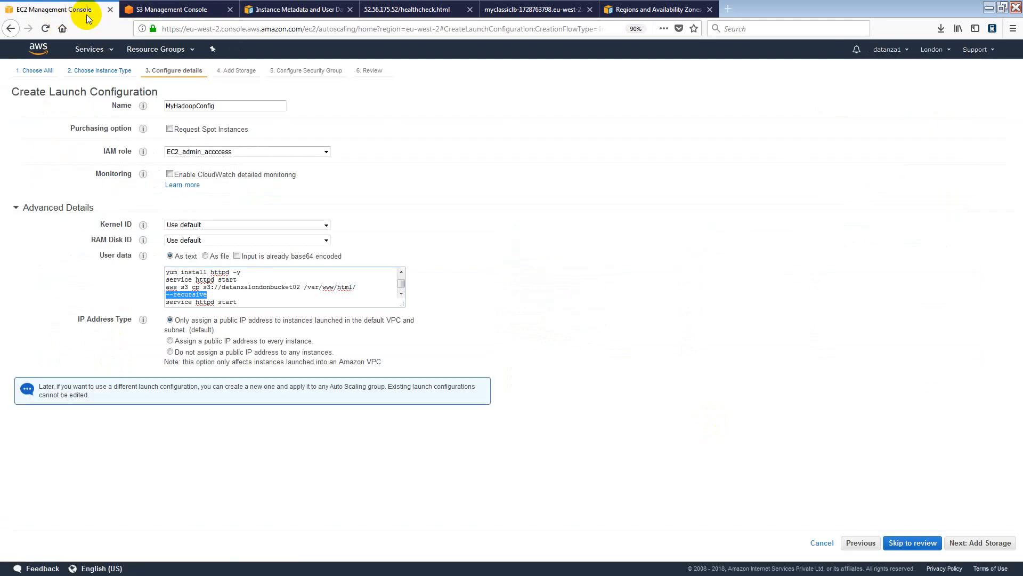
pyautogui.click(245, 287)
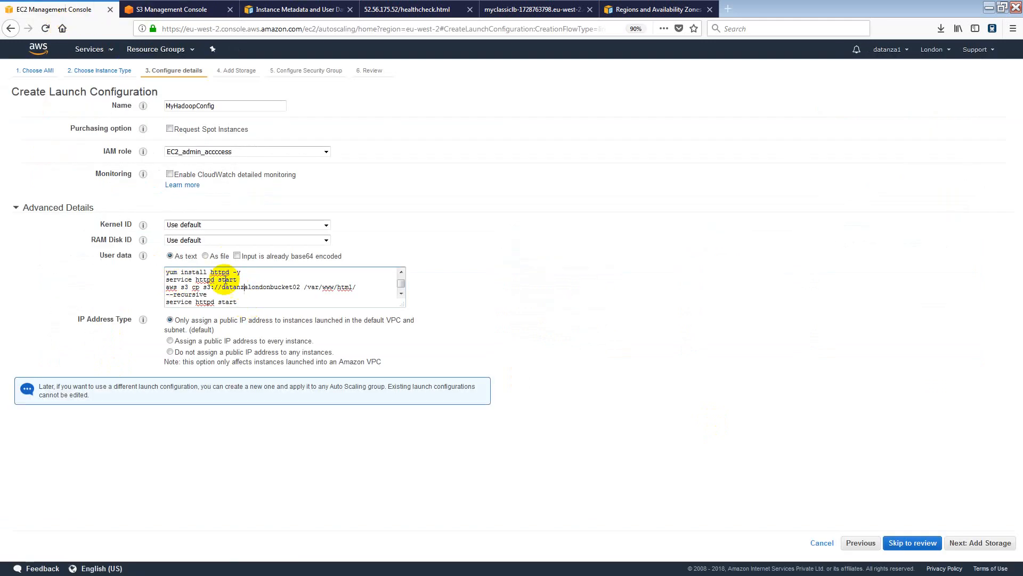
pyautogui.scroll(1, 232, 284)
pyautogui.scroll(1, 232, 284)
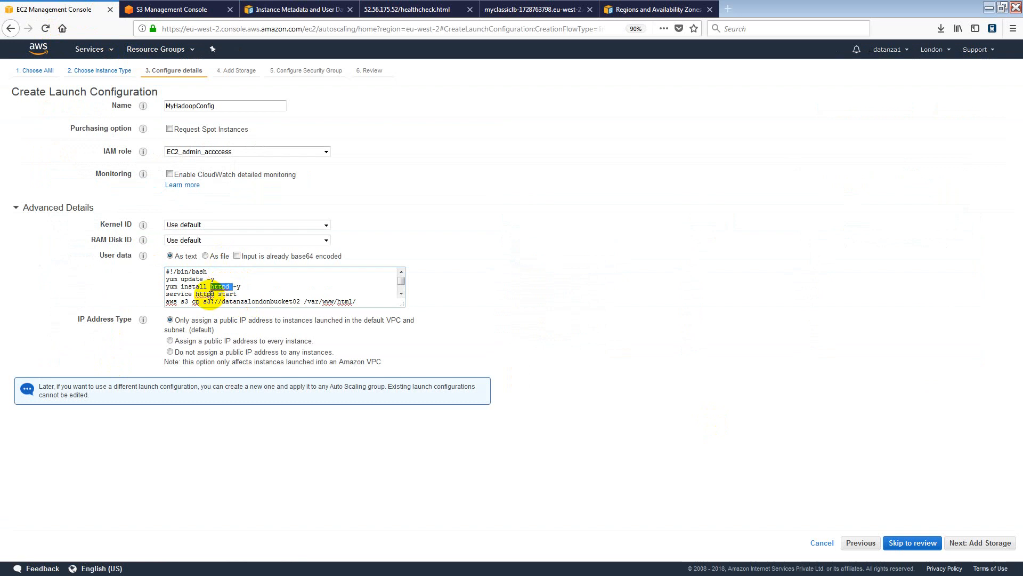
pyautogui.doubleClick(205, 291)
pyautogui.scroll(-1, 197, 289)
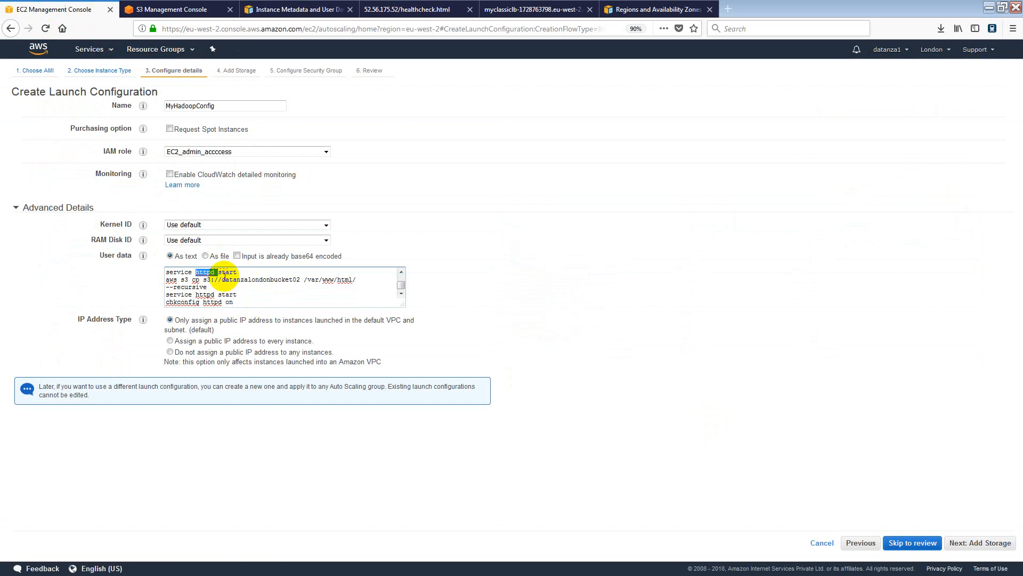
pyautogui.moveTo(221, 279); pyautogui.dragTo(357, 279)
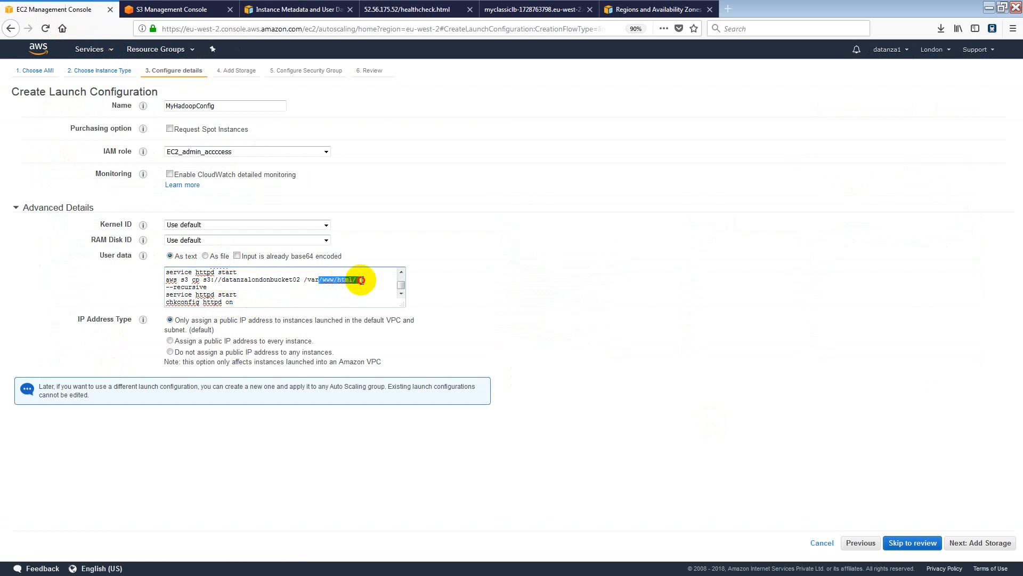
pyautogui.click(219, 286)
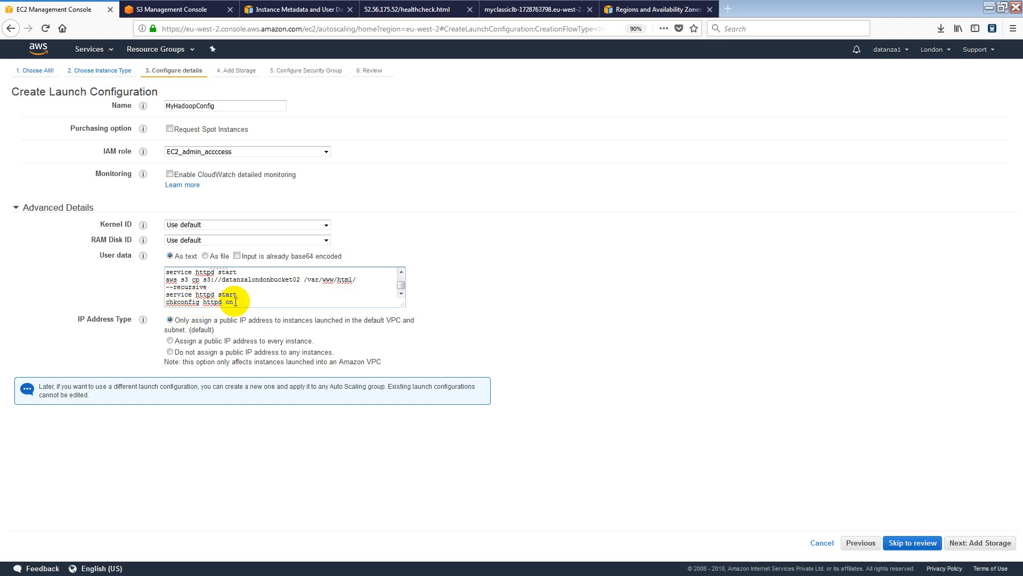
pyautogui.moveTo(235, 303); pyautogui.dragTo(138, 247)
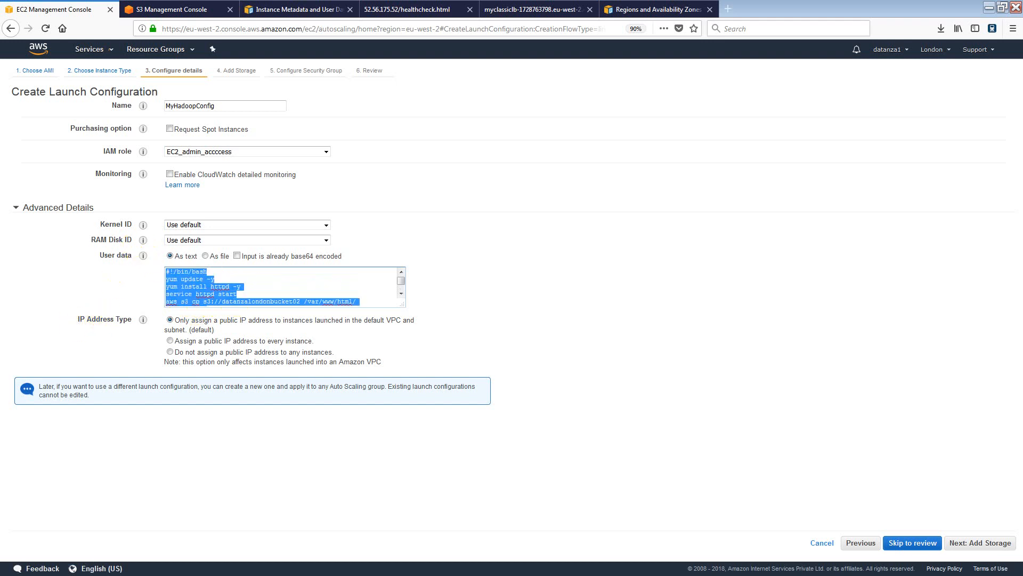
pyautogui.hotkey('alt', 'Tab')
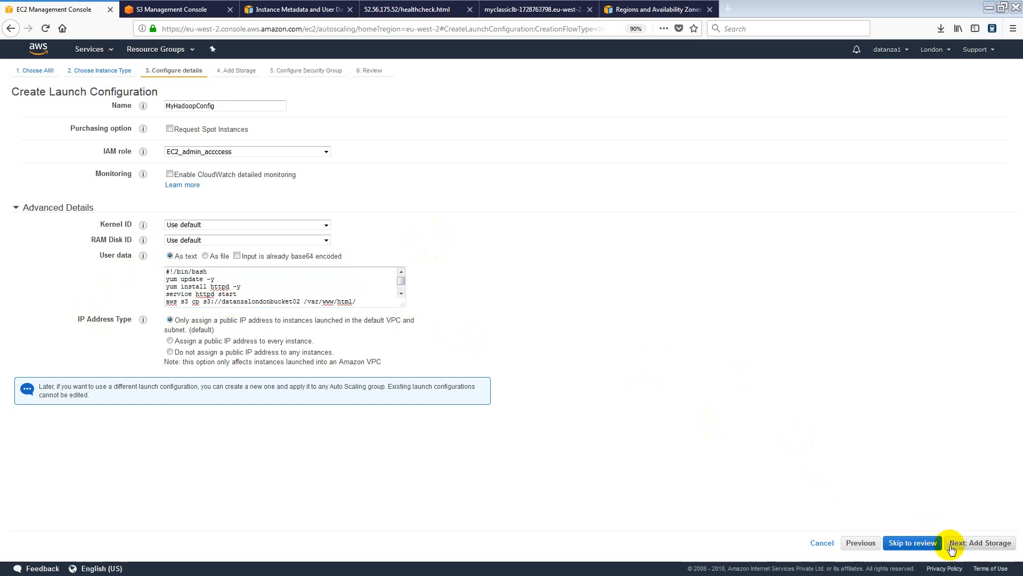
# Keep default storage, assign the existing MyDMZ security group, and go to Review.
pyautogui.click(981, 544)
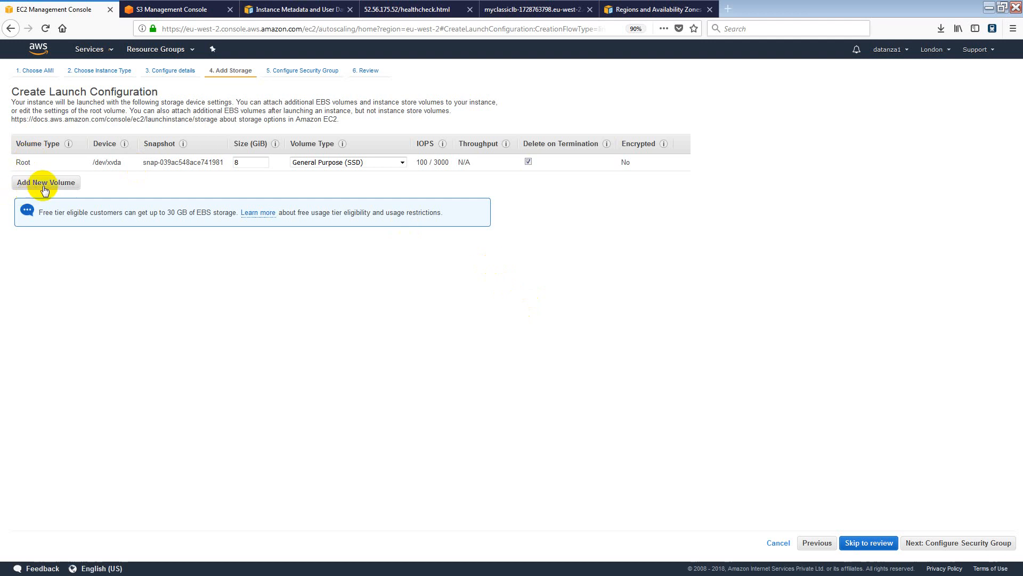
pyautogui.click(945, 549)
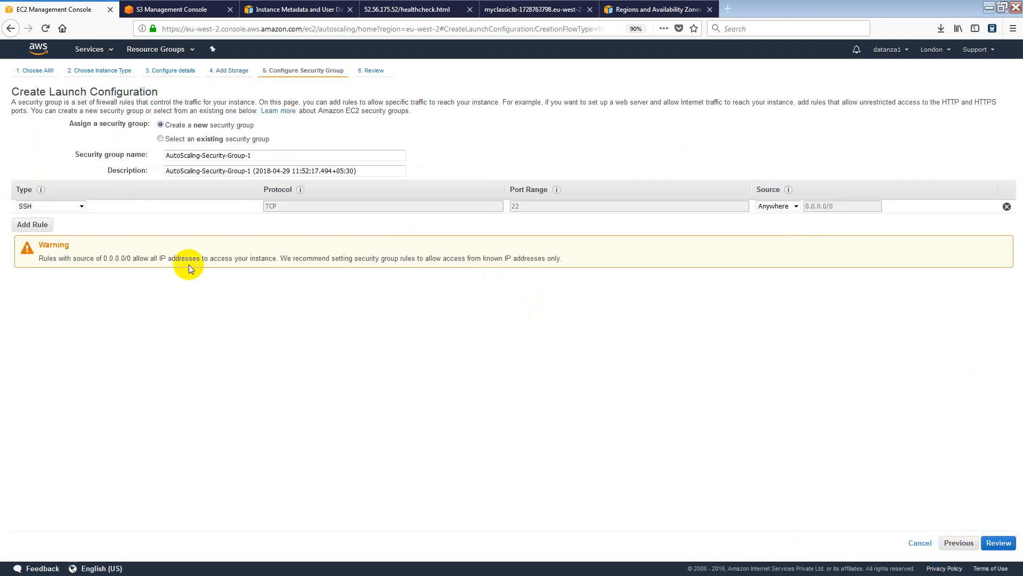
pyautogui.click(160, 139)
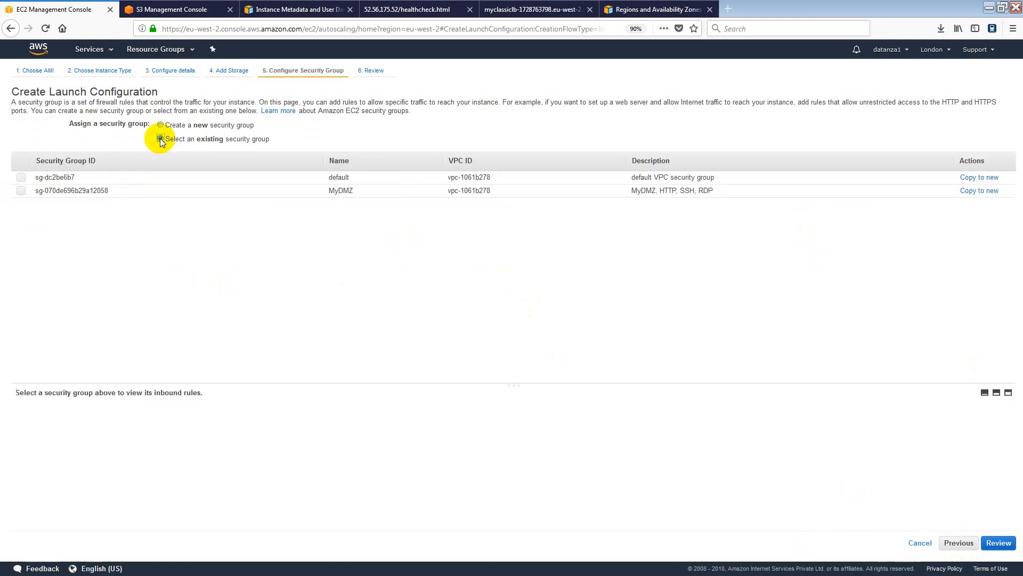
pyautogui.click(21, 191)
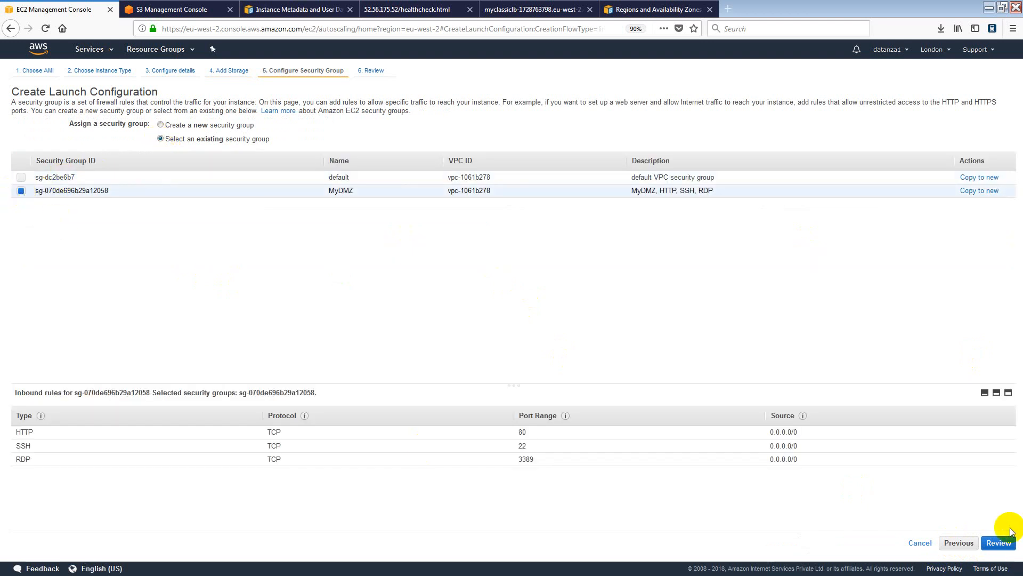
pyautogui.click(999, 546)
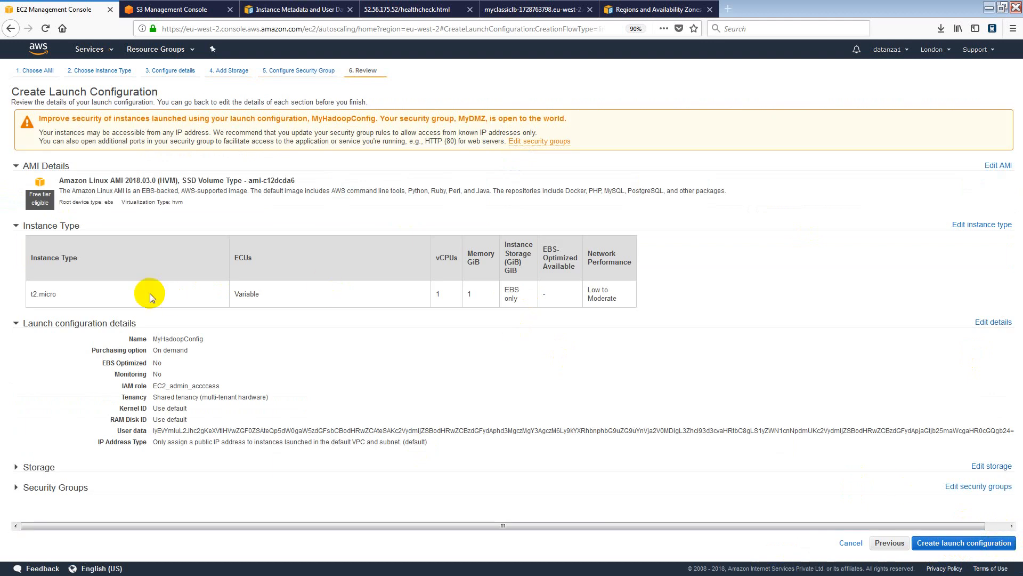
# Review the MyHadoopConfig summary, noting the MyDMZ security group warning.
pyautogui.click(473, 116)
pyautogui.moveTo(472, 115); pyautogui.dragTo(584, 117)
pyautogui.click(583, 117)
pyautogui.click(237, 323)
pyautogui.click(126, 333)
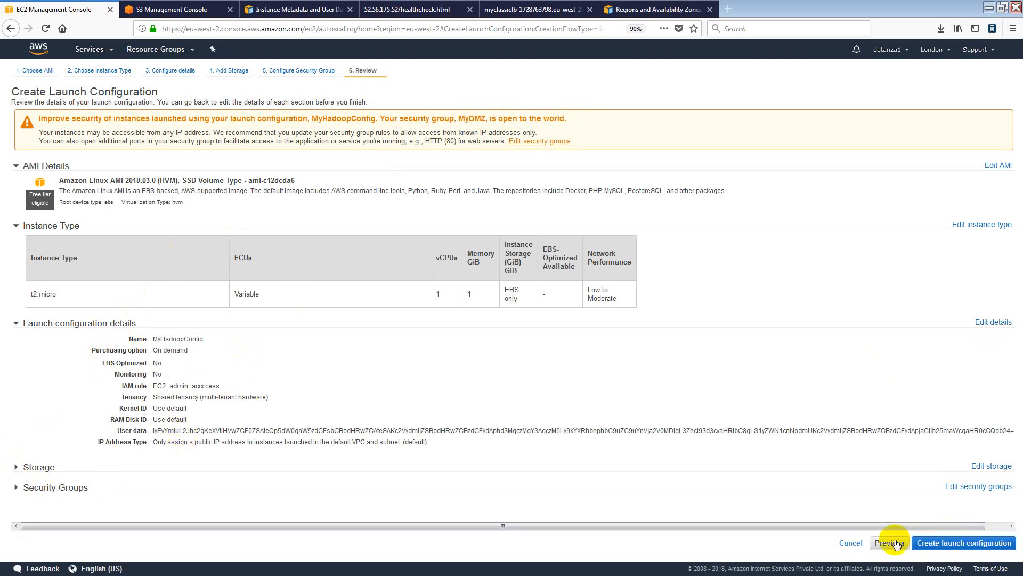
# Create the MyHadoopConfig launch configuration using the londonkeypair key pair.
pyautogui.click(967, 541)
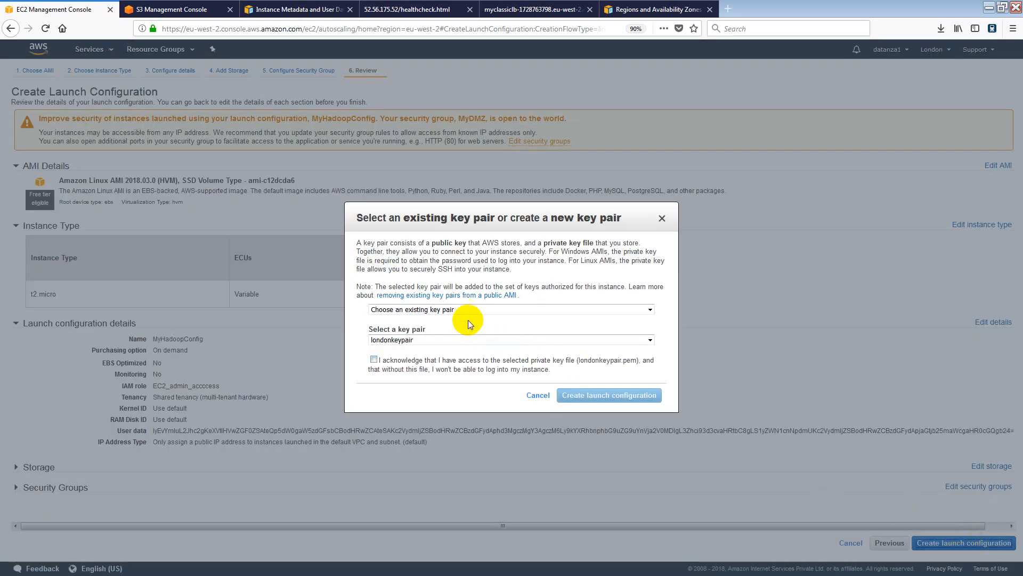
pyautogui.click(373, 360)
pyautogui.click(612, 397)
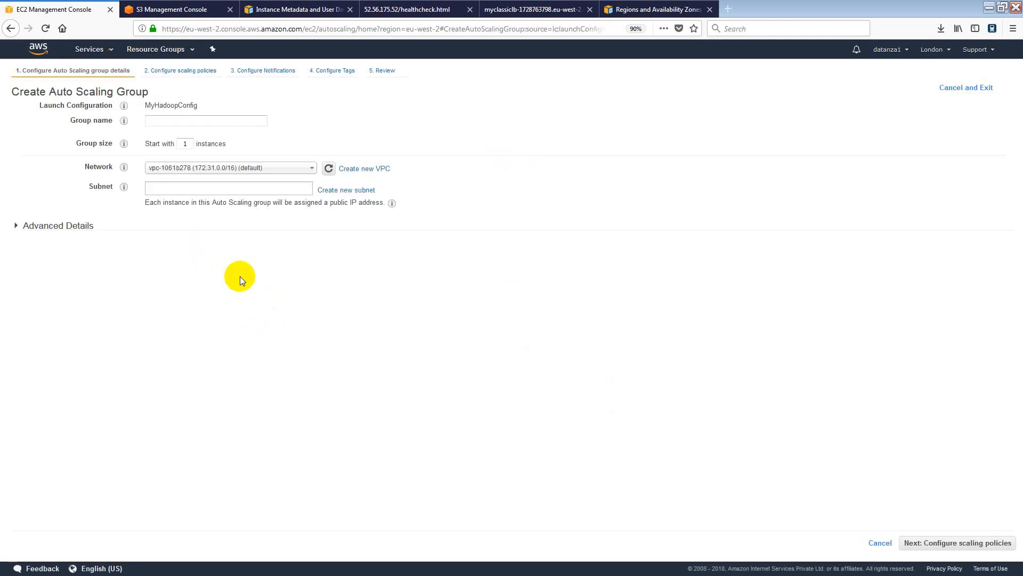
# Name the group MyHadoopGroup1 and set it to start with 3 instances.
pyautogui.moveTo(60, 93); pyautogui.dragTo(147, 90)
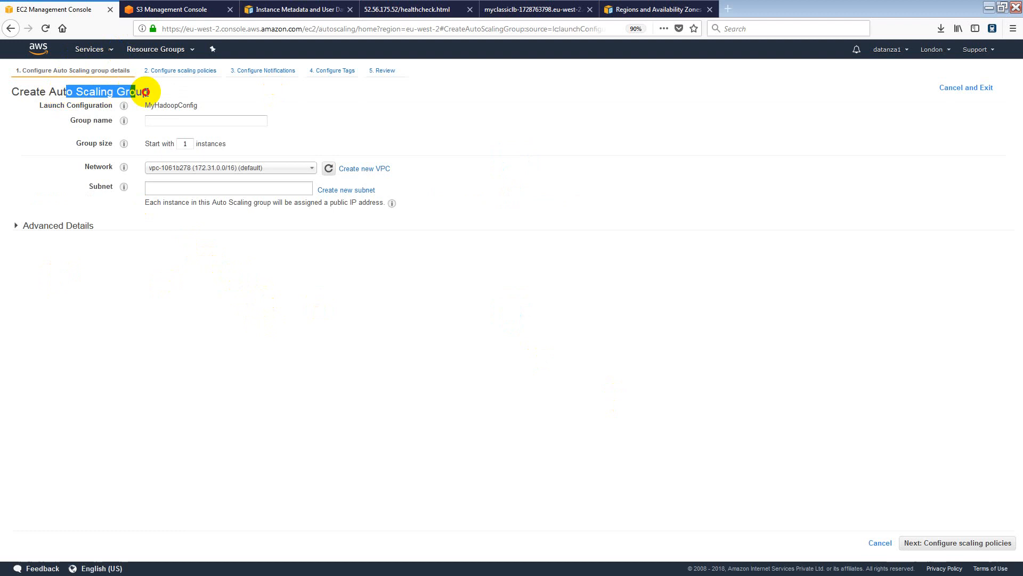
pyautogui.click(166, 123)
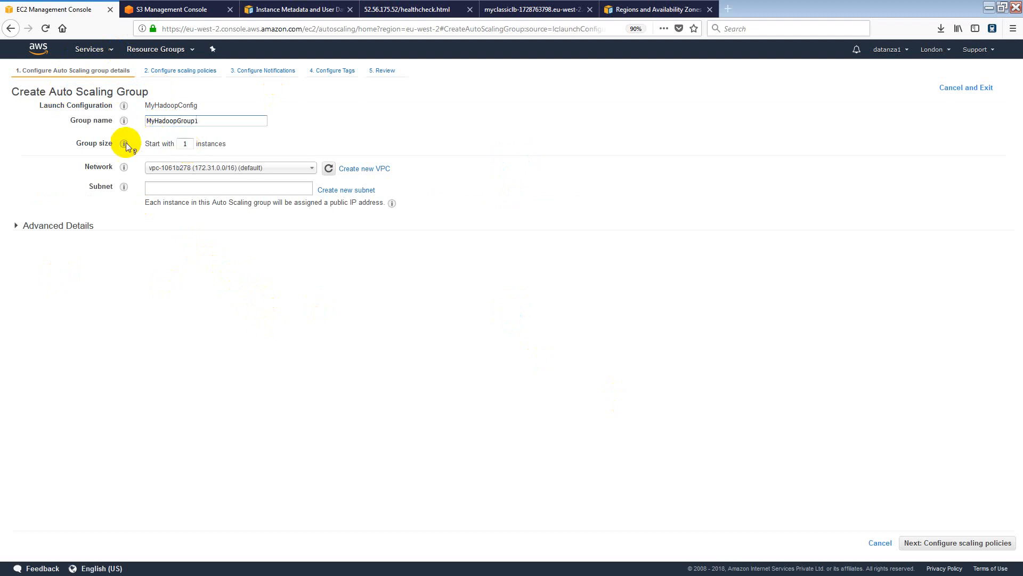
pyautogui.moveTo(123, 146)
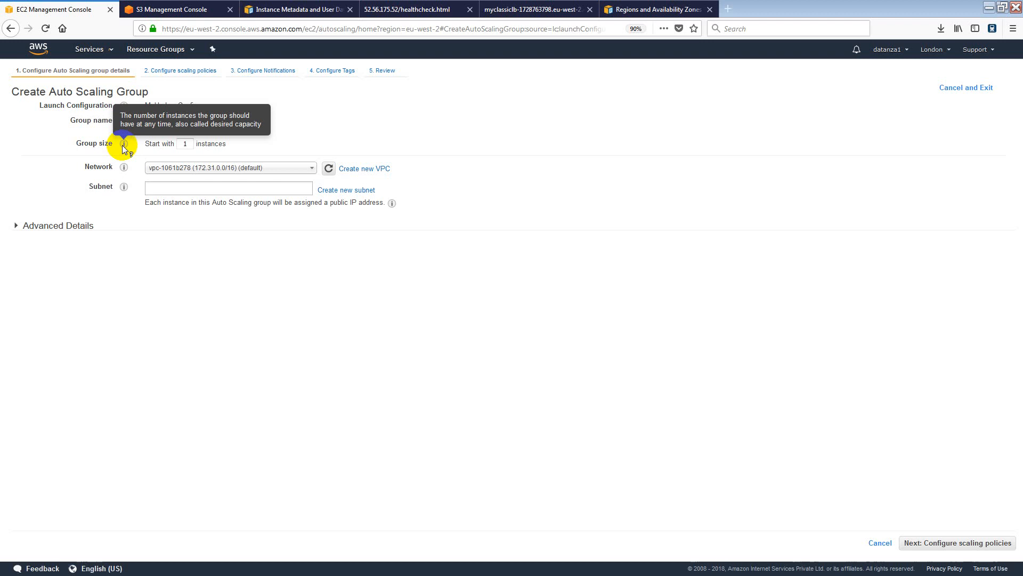
pyautogui.doubleClick(184, 144)
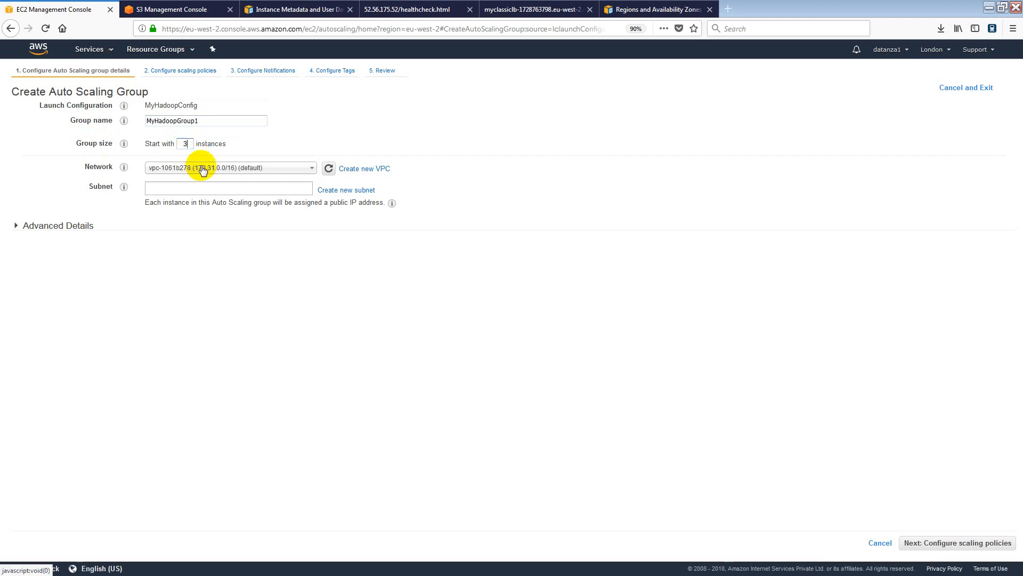
# Keep the default VPC as the network and bring up the subnet choices.
pyautogui.click(299, 166)
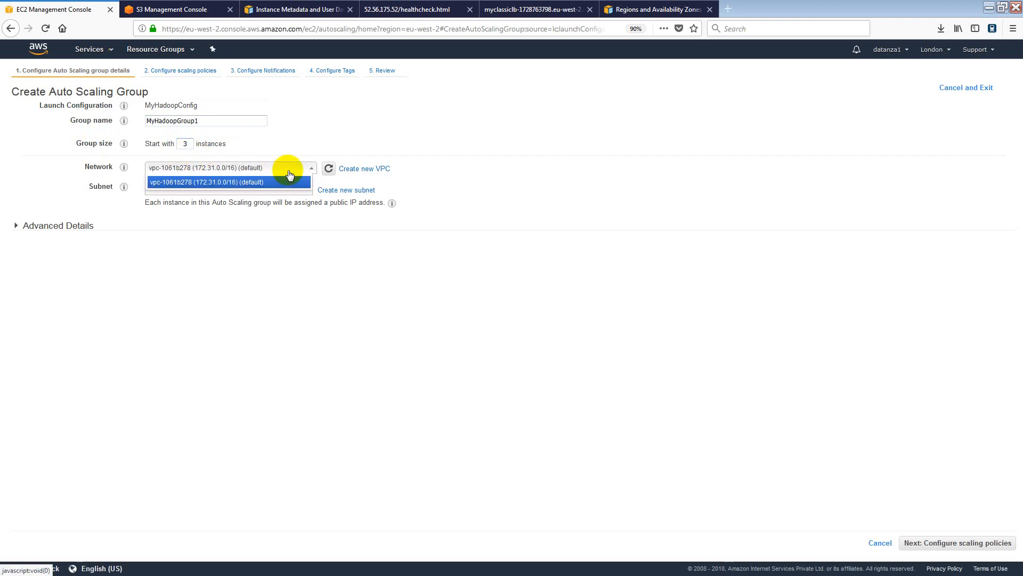
pyautogui.click(300, 165)
pyautogui.moveTo(125, 187)
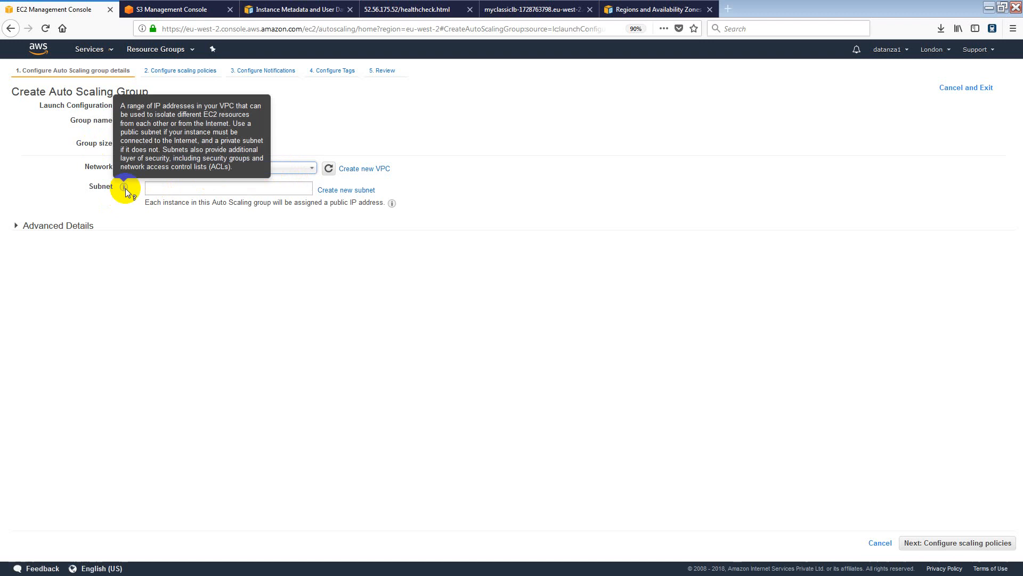
pyautogui.click(166, 187)
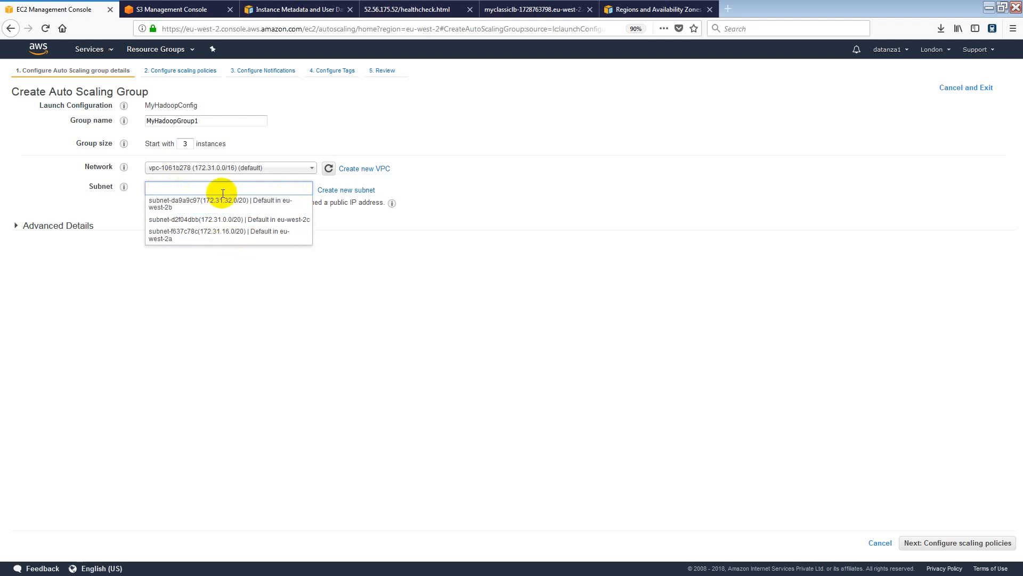
# Add the eu-west-2a, eu-west-2b and eu-west-2c default subnets, then expand Advanced Details.
pyautogui.click(207, 239)
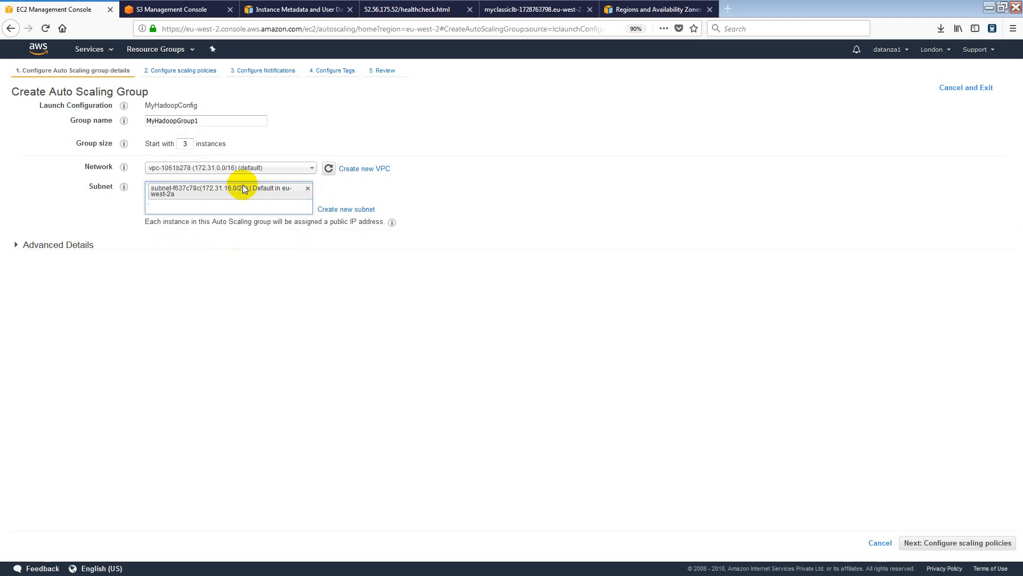
pyautogui.click(221, 203)
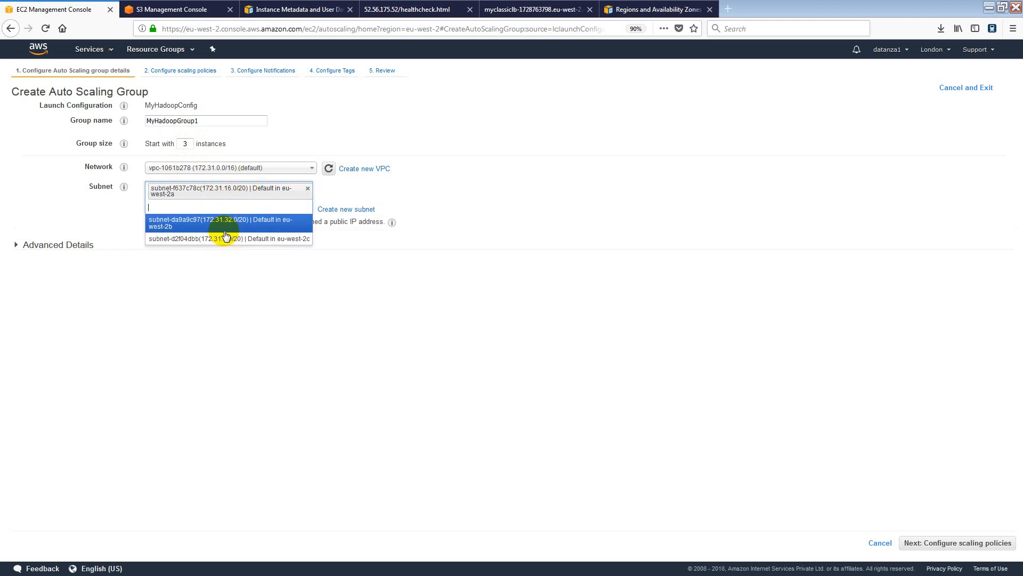
pyautogui.click(226, 228)
pyautogui.click(217, 226)
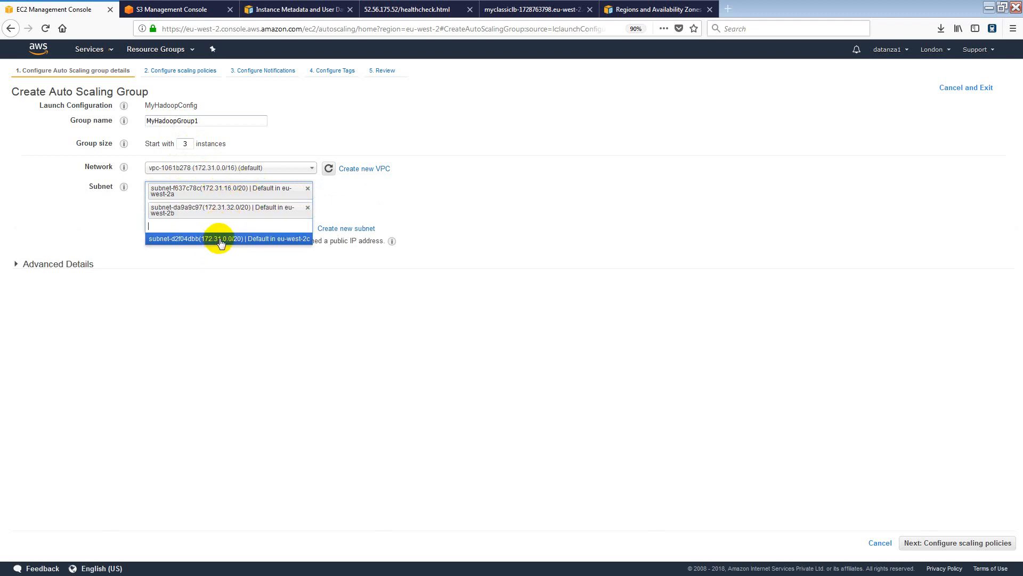
pyautogui.click(216, 240)
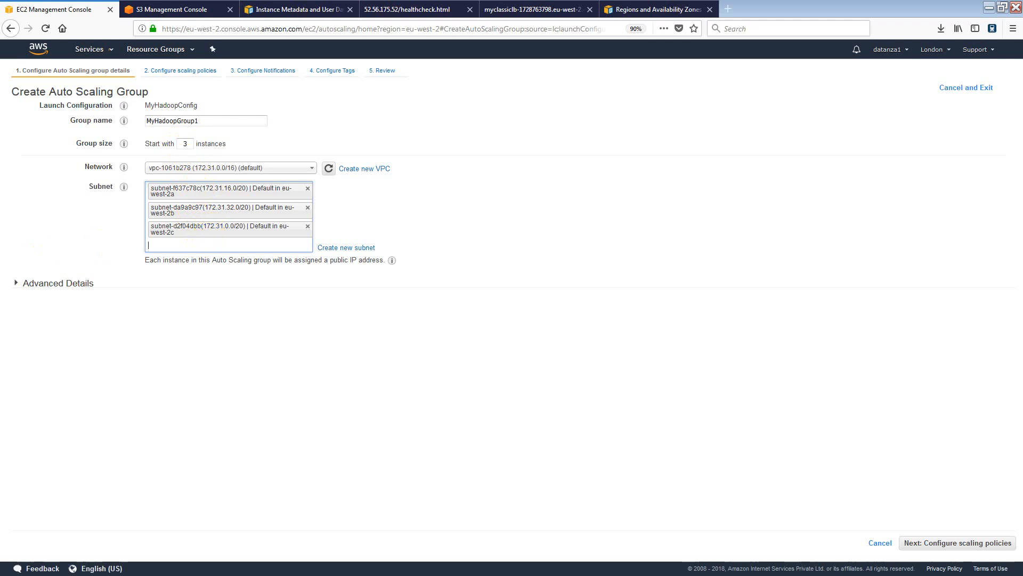
pyautogui.click(16, 283)
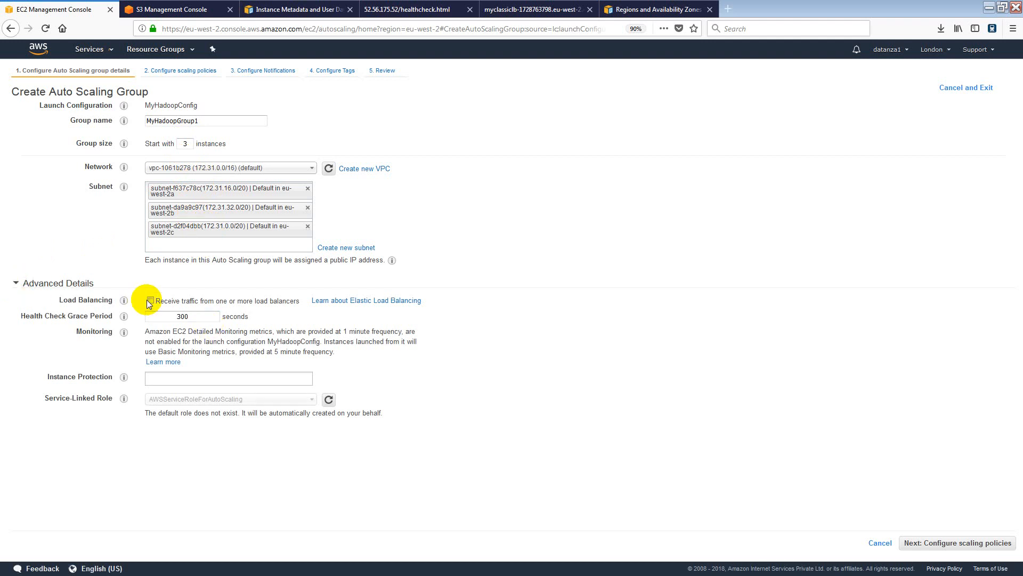
# Check the load balancing and grace period help, then change the grace period from 300 to 150.
pyautogui.moveTo(121, 301)
pyautogui.click(126, 300)
pyautogui.click(125, 316)
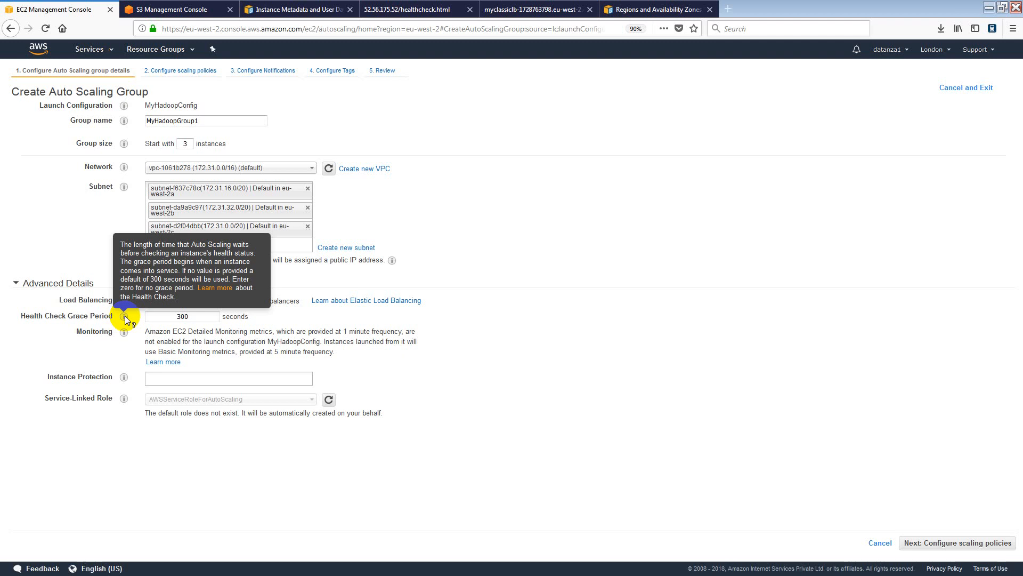
pyautogui.doubleClick(180, 316)
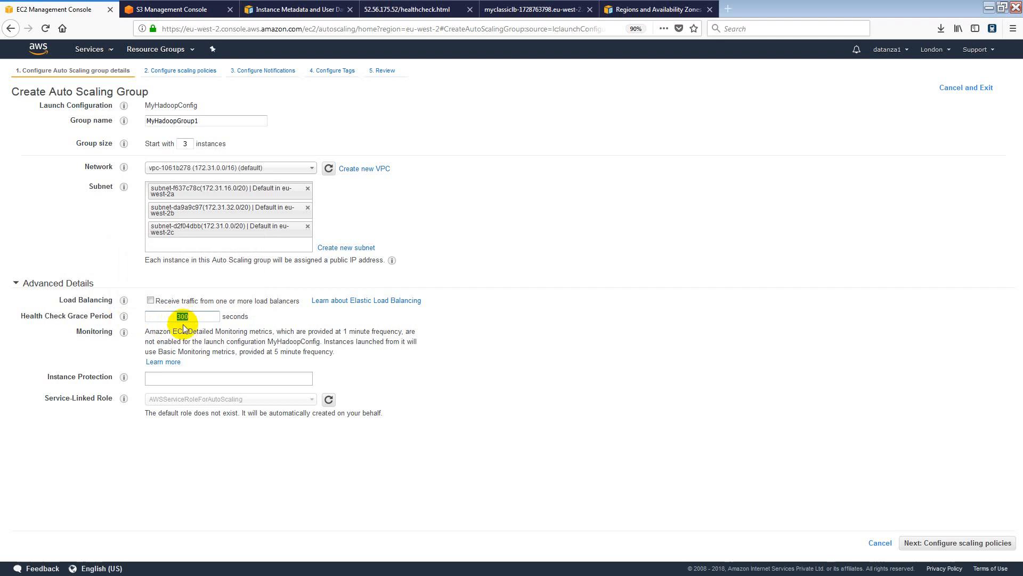
pyautogui.write('150')
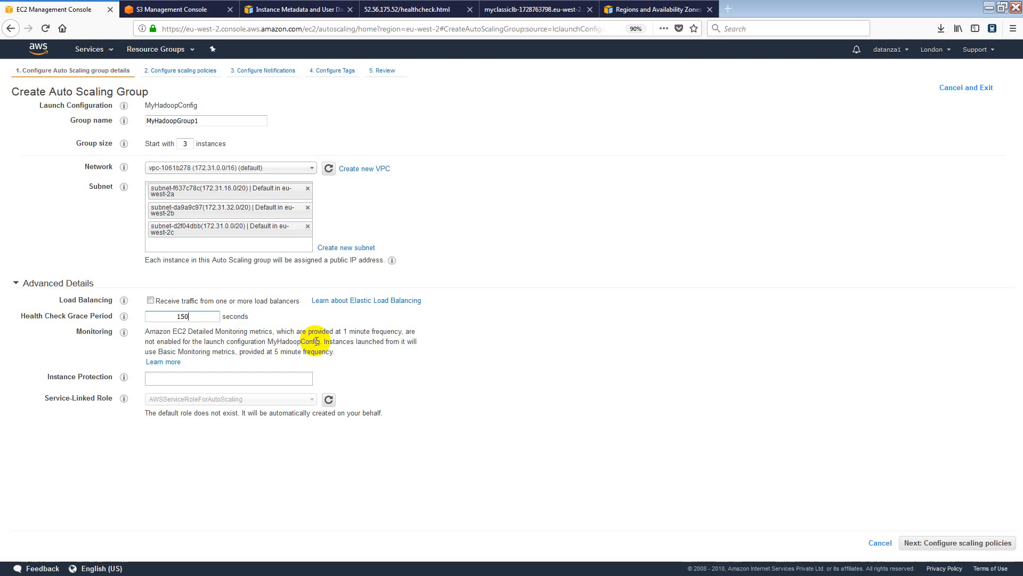
# On the scaling policies step, choose scaling policies and set group size between 1 and 5.
pyautogui.click(953, 543)
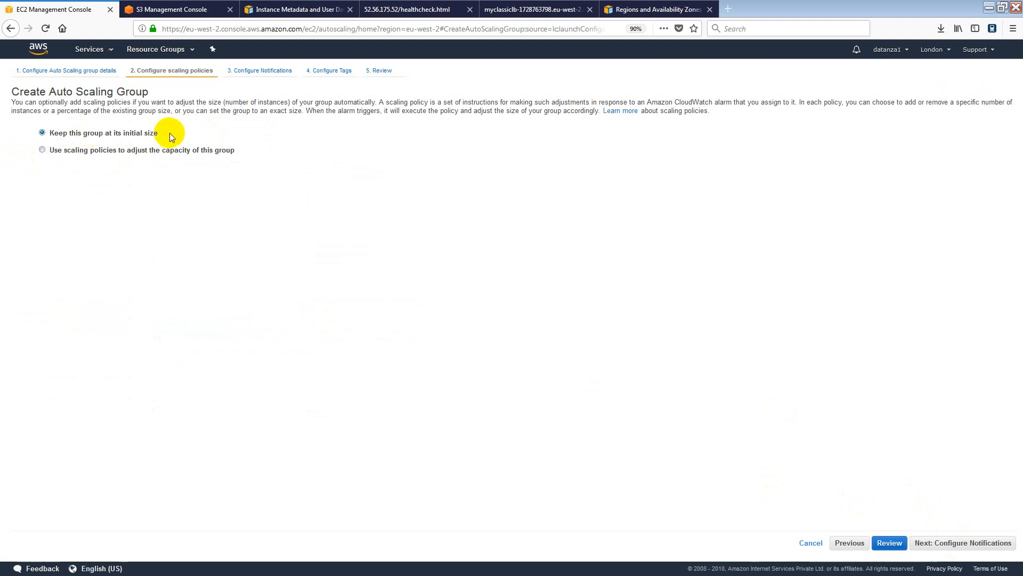
pyautogui.click(129, 154)
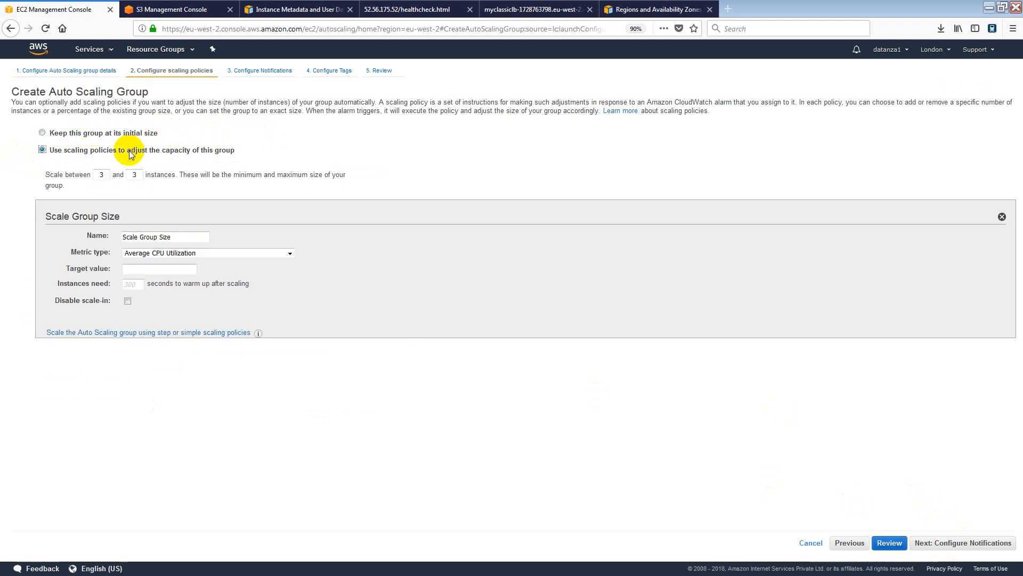
pyautogui.doubleClick(102, 174)
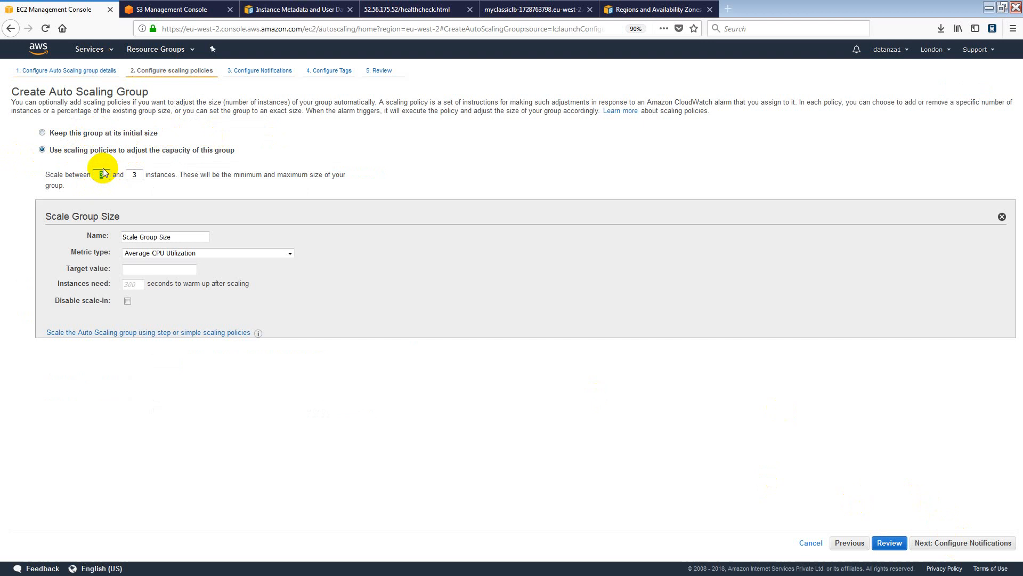
pyautogui.write('1')
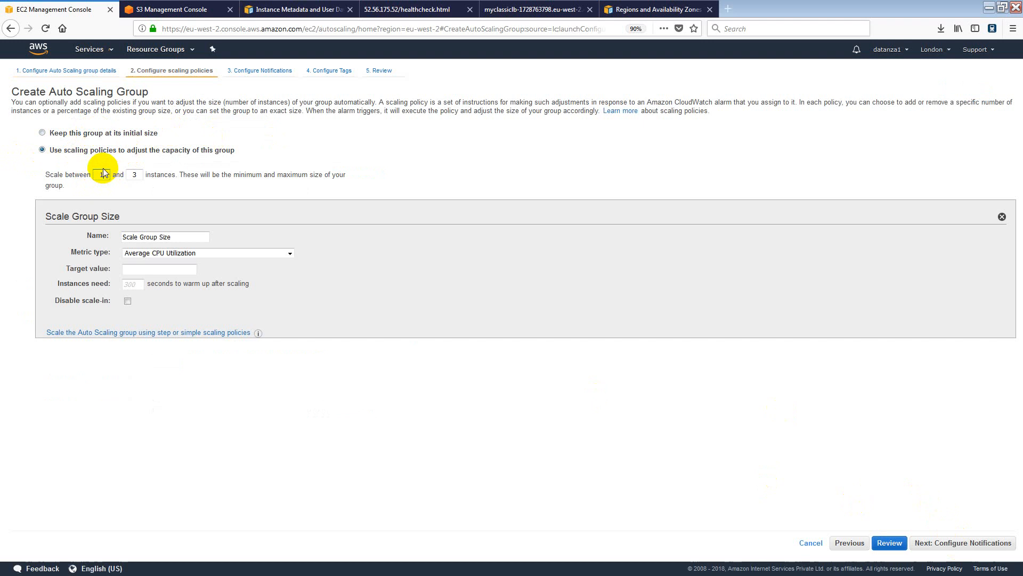
pyautogui.doubleClick(135, 175)
pyautogui.write('5')
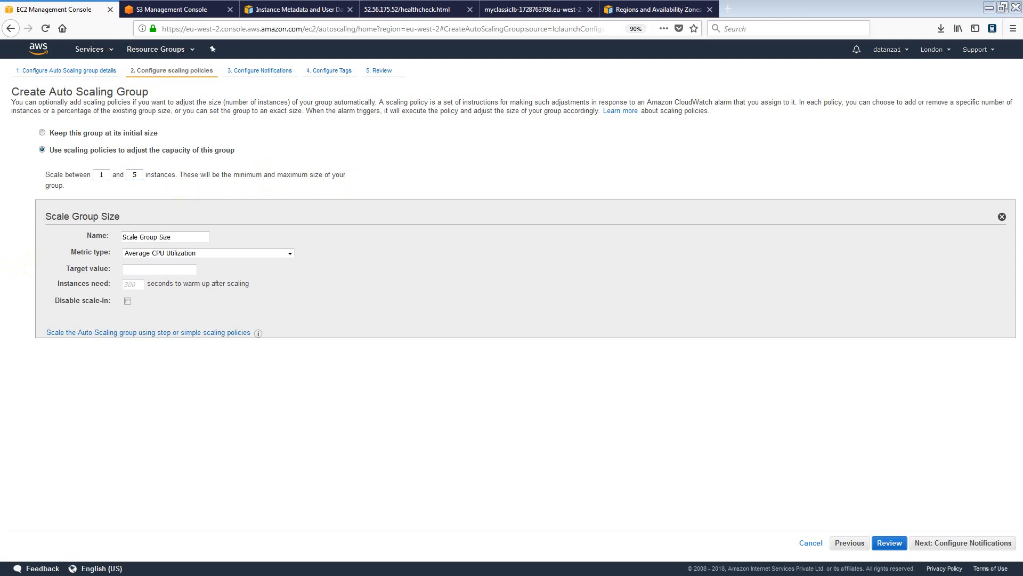
pyautogui.hotkey('alt', 'Tab')
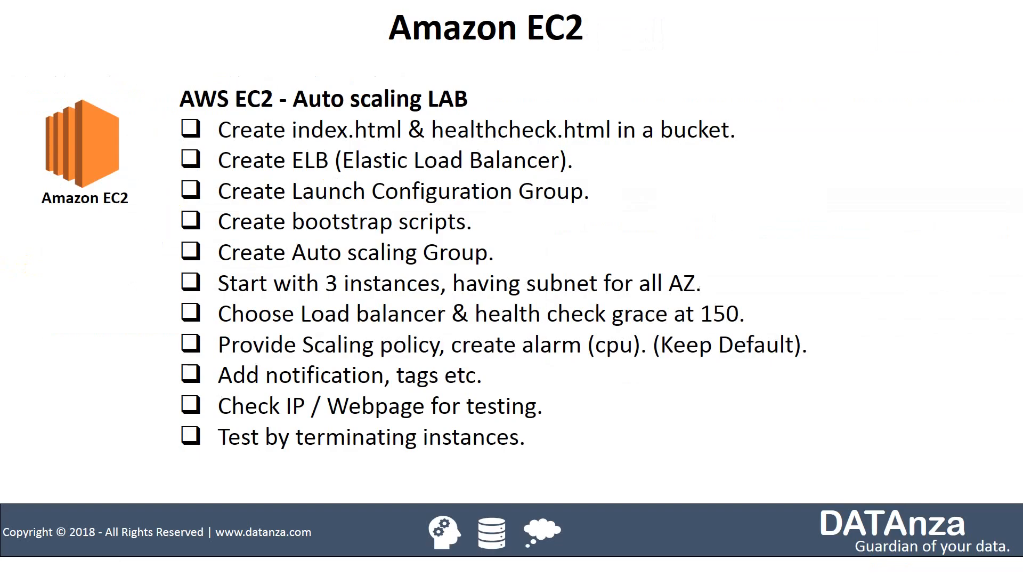
# Navigate the slideshow to the AWS EC2 Auto scaling LAB checklist slide.
pyautogui.rightClick(719, 223)
pyautogui.click(752, 241)
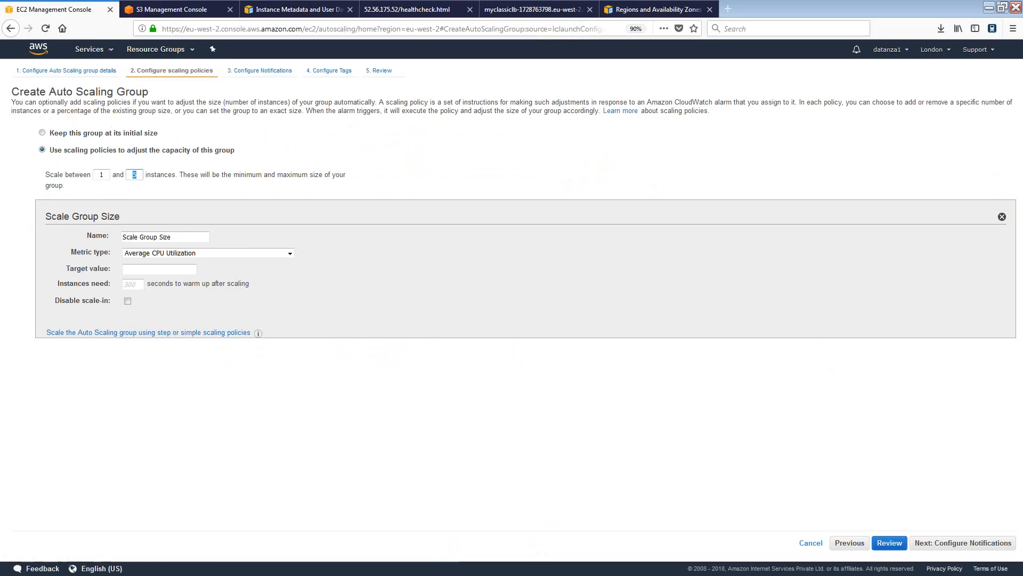
# Keep Average CPU Utilization as the Scale Group Size policy's metric type.
pyautogui.moveTo(129, 174); pyautogui.dragTo(147, 178)
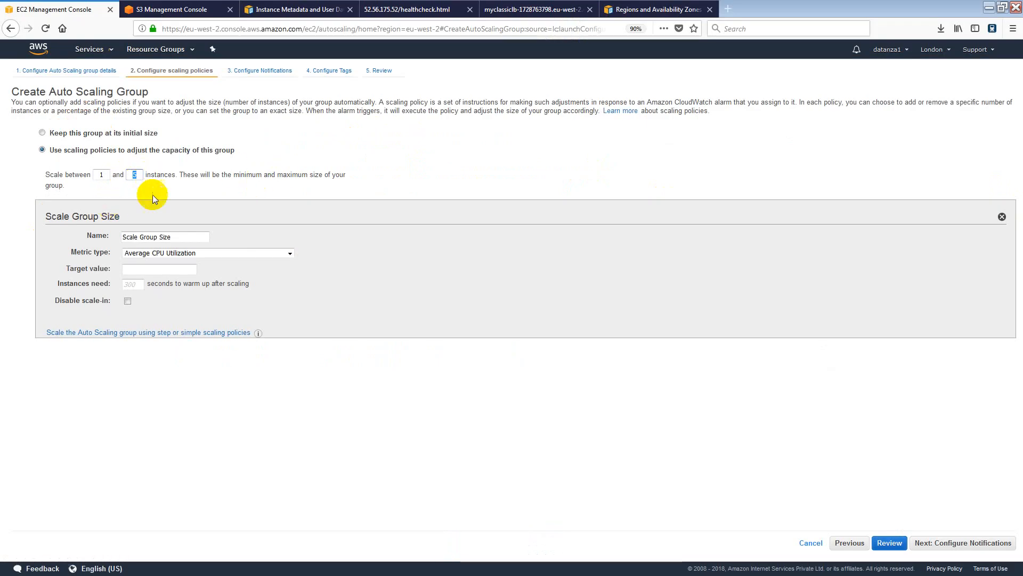
pyautogui.click(187, 237)
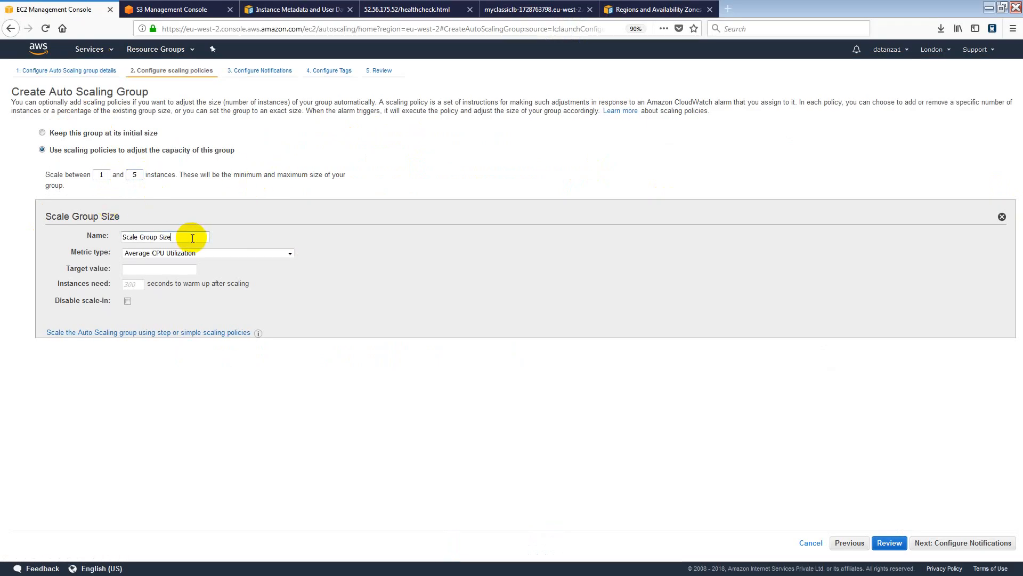
pyautogui.click(222, 254)
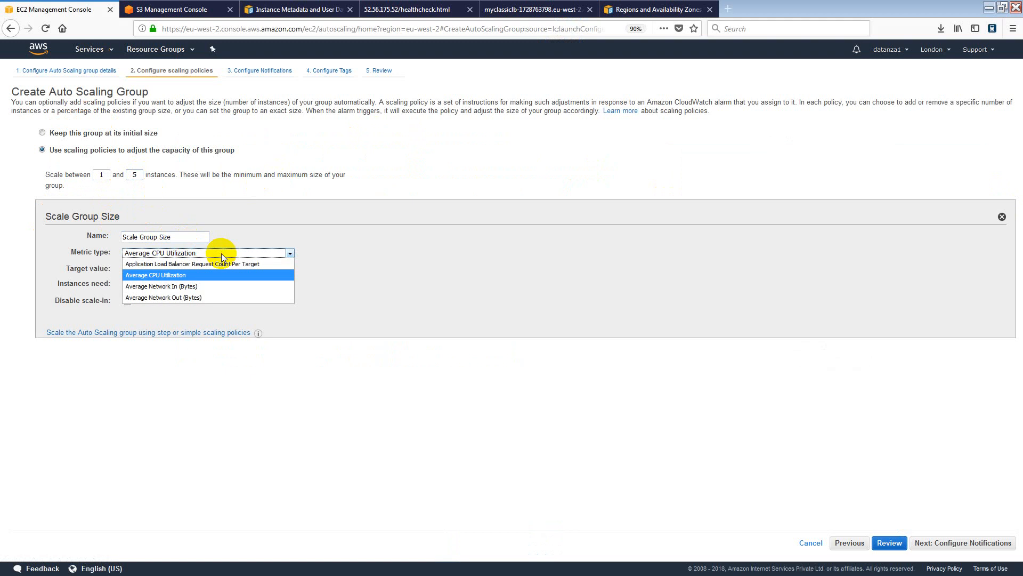
pyautogui.click(200, 277)
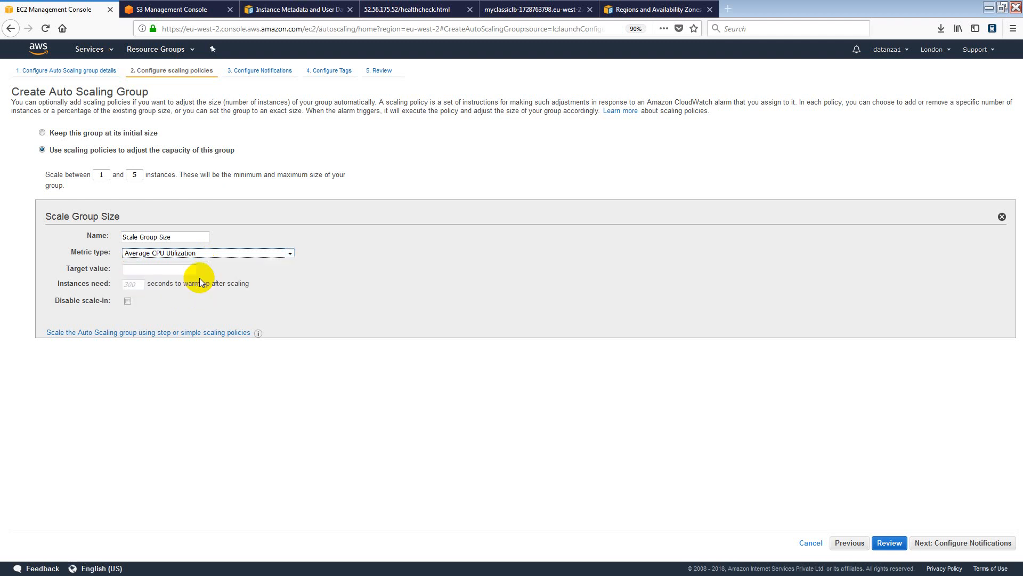
# Set the target value to 90 and warm-up to 300 seconds, then proceed to notifications.
pyautogui.click(171, 268)
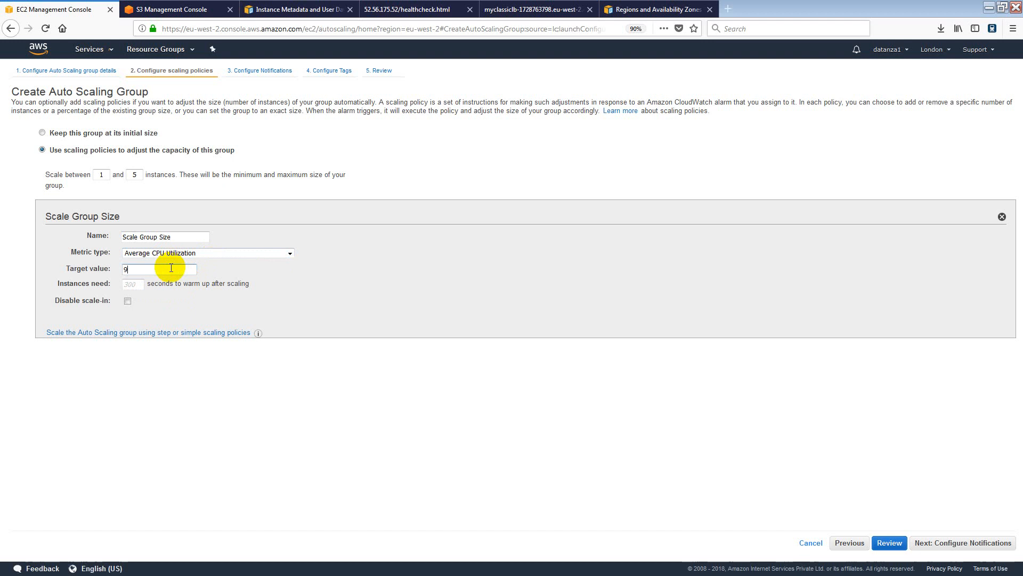
pyautogui.write('90')
pyautogui.click(134, 286)
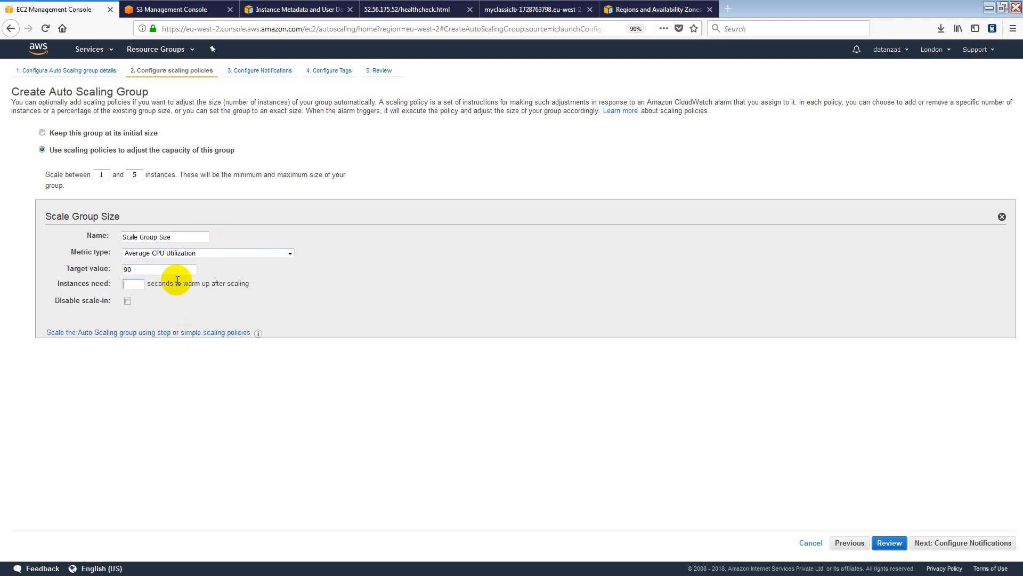
pyautogui.write('300')
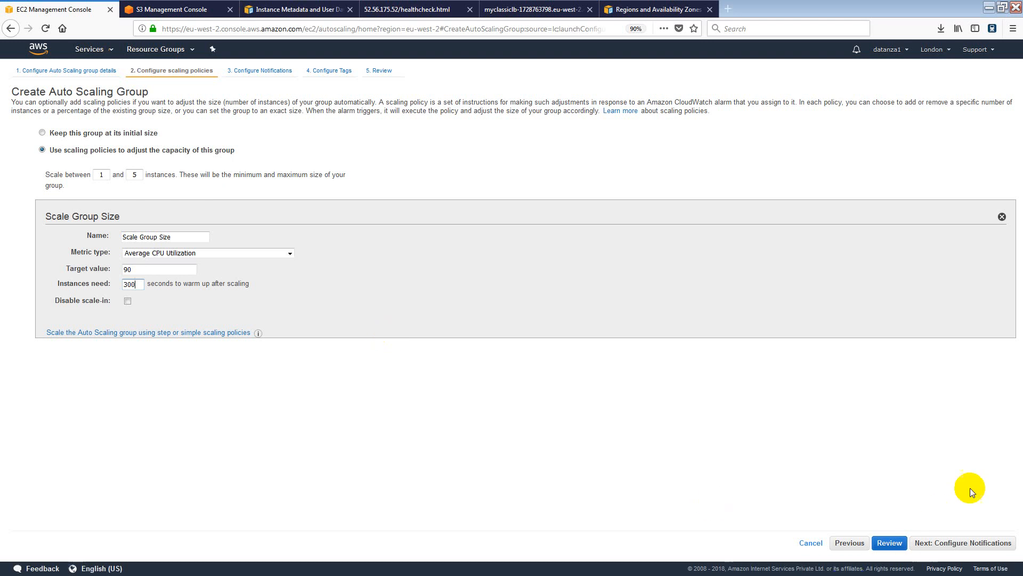
pyautogui.click(965, 542)
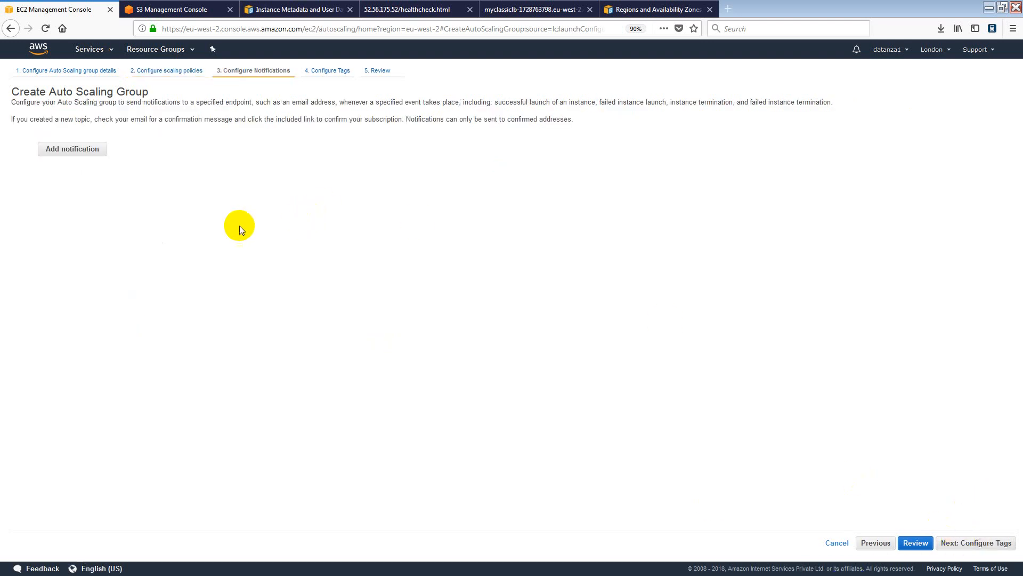
# Add a notification with the new topic name 'Scaling Status change'.
pyautogui.click(79, 153)
pyautogui.click(147, 151)
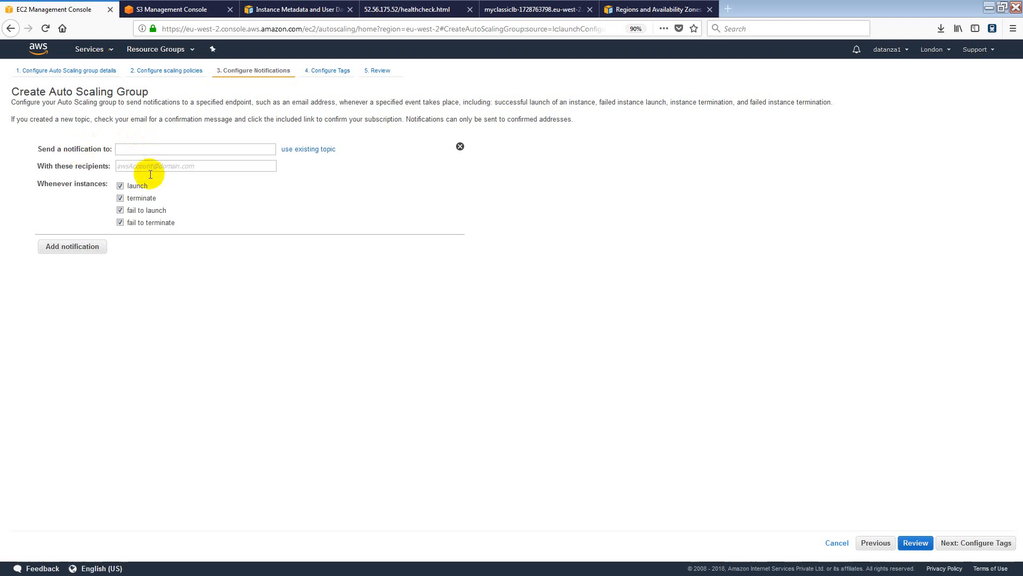
pyautogui.click(251, 324)
pyautogui.click(161, 148)
pyautogui.write('Cr')
pyautogui.press('BackSpace')
pyautogui.press('BackSpace')
pyautogui.write('Scaling Status change')
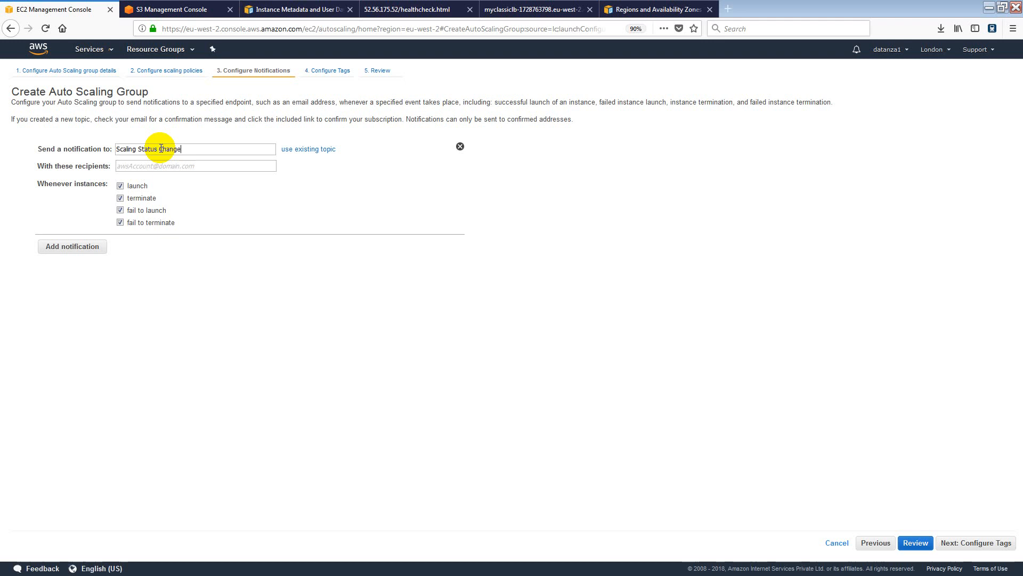
# Enter the recipient's e-mail address and discard the extra empty notification.
pyautogui.press('Tab')
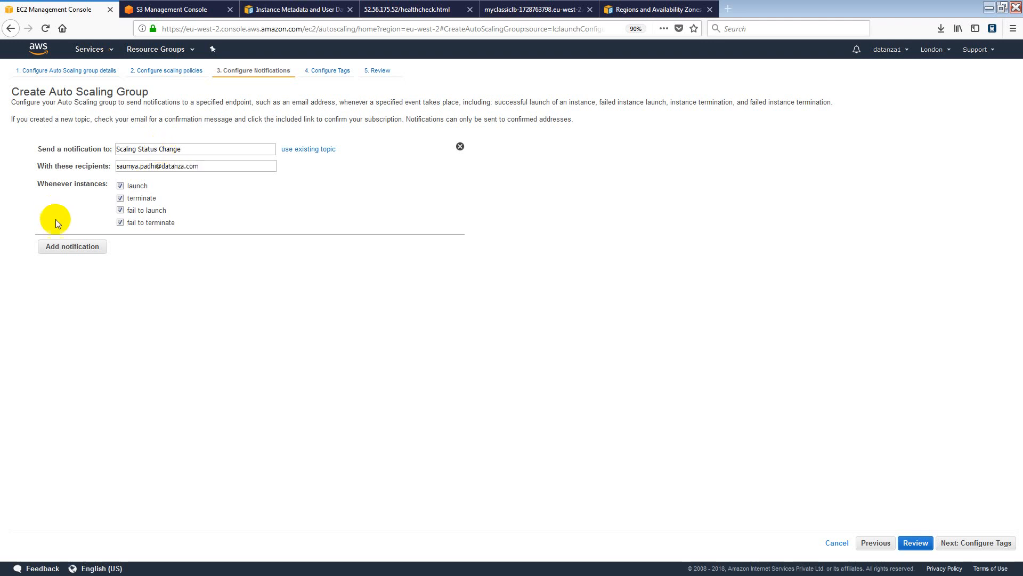
pyautogui.click(76, 248)
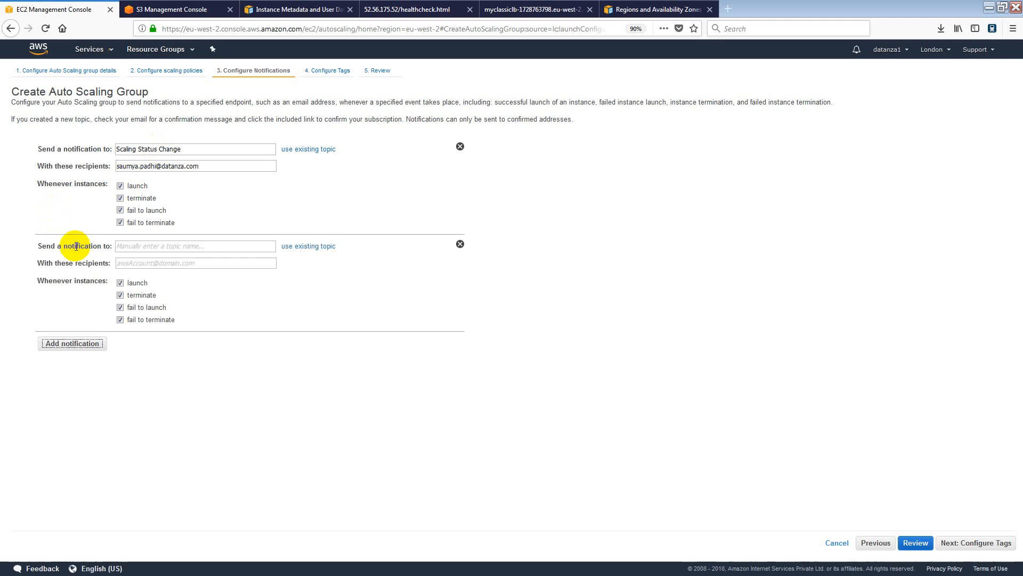
pyautogui.click(460, 243)
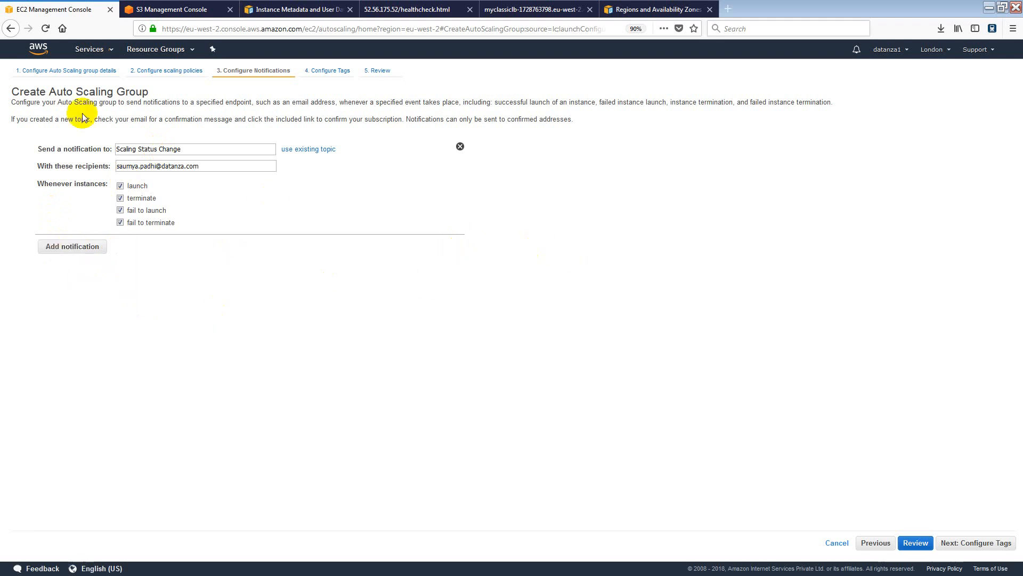
# On the tags step, add the first tag: key dept with value autoscale.
pyautogui.click(972, 543)
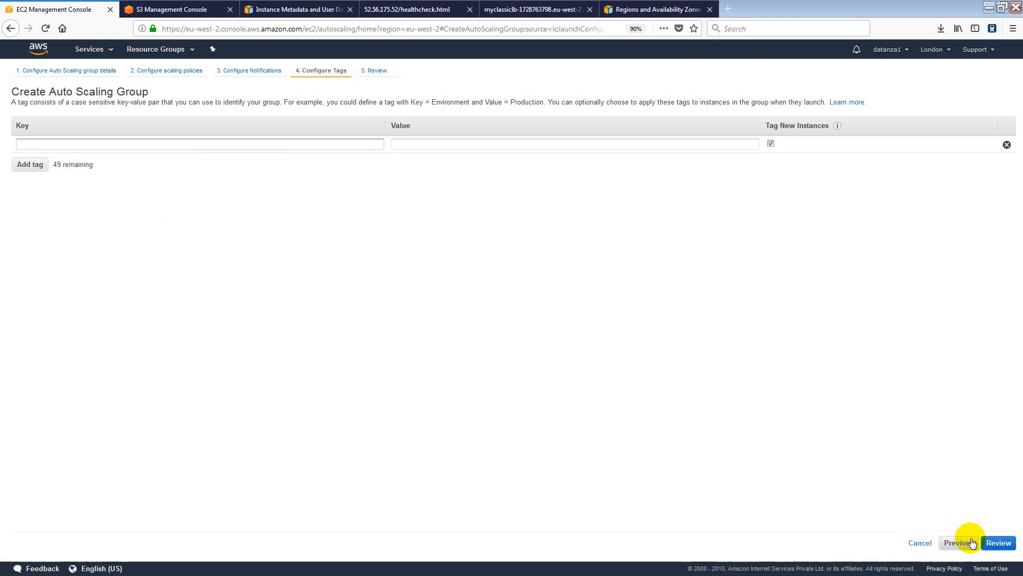
pyautogui.click(219, 145)
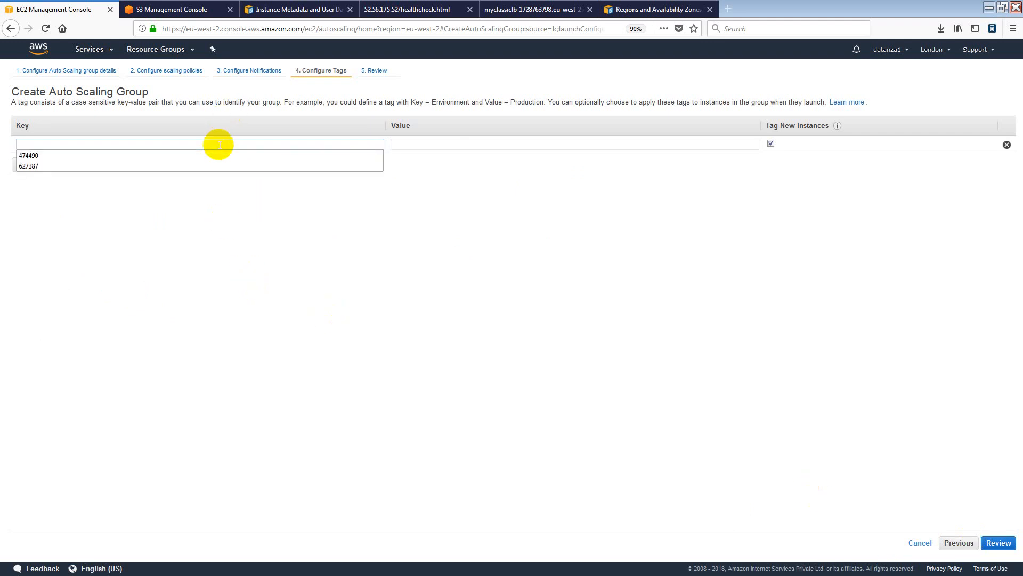
pyautogui.write('dept')
pyautogui.press('Tab')
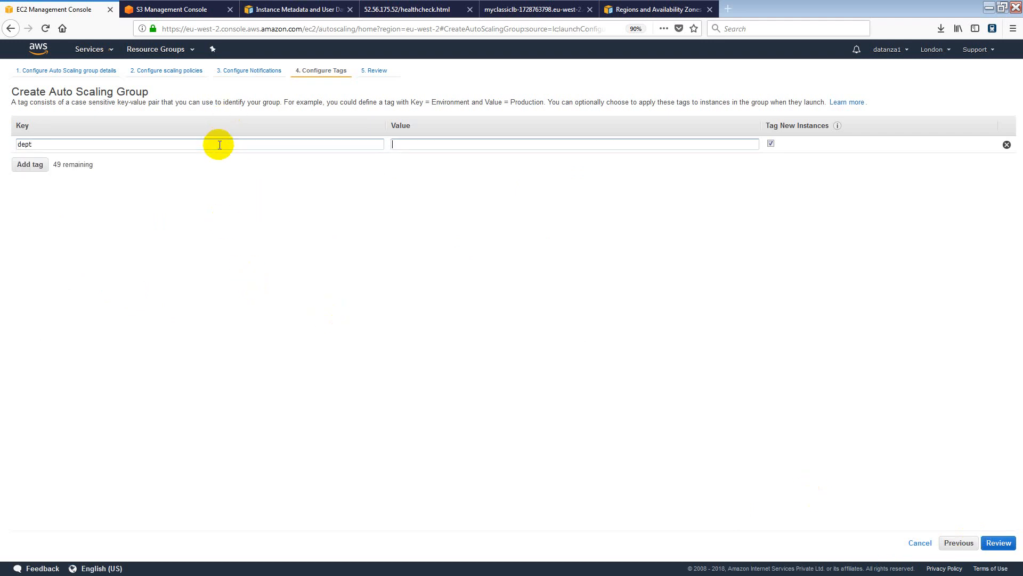
pyautogui.write('autoscale')
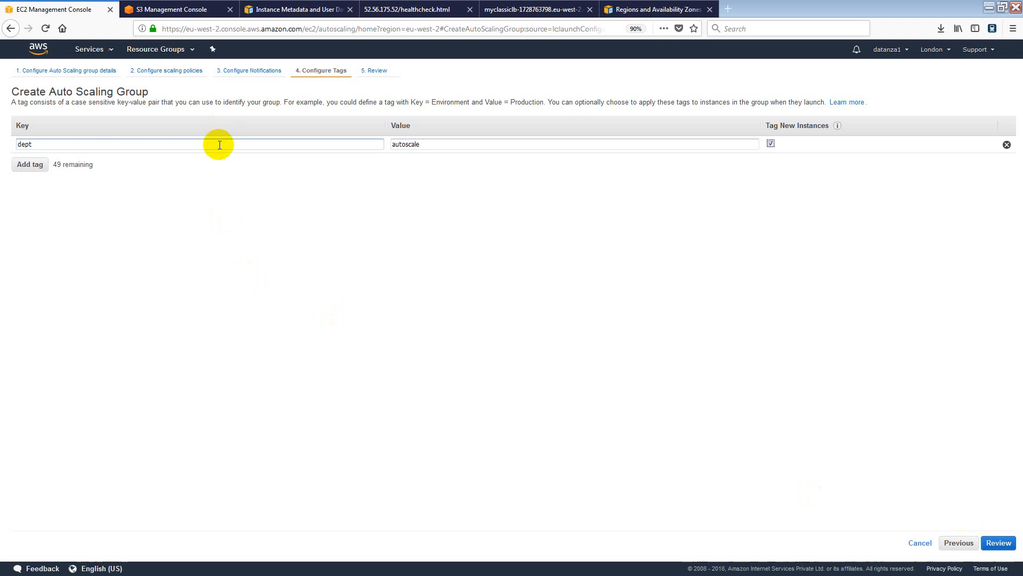
# Add a second tag, empid with value 1809, and go to the review summary.
pyautogui.click(30, 164)
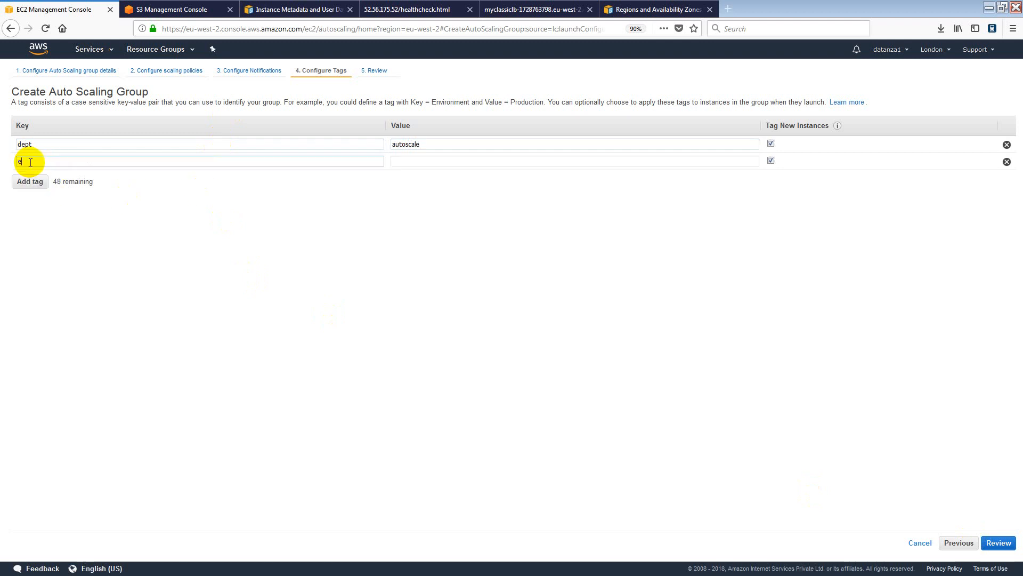
pyautogui.press('Tab')
pyautogui.write('1')
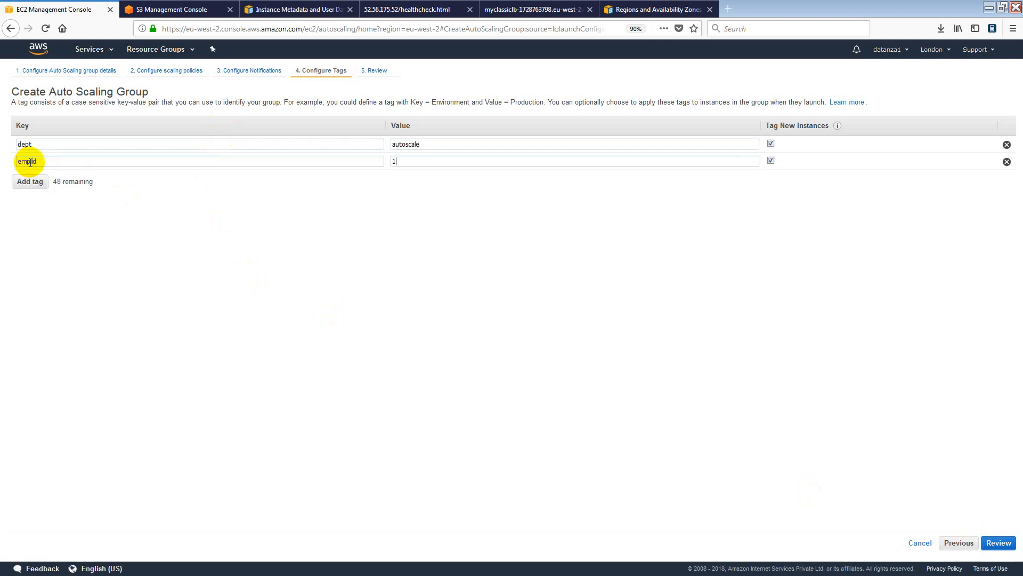
pyautogui.write('809')
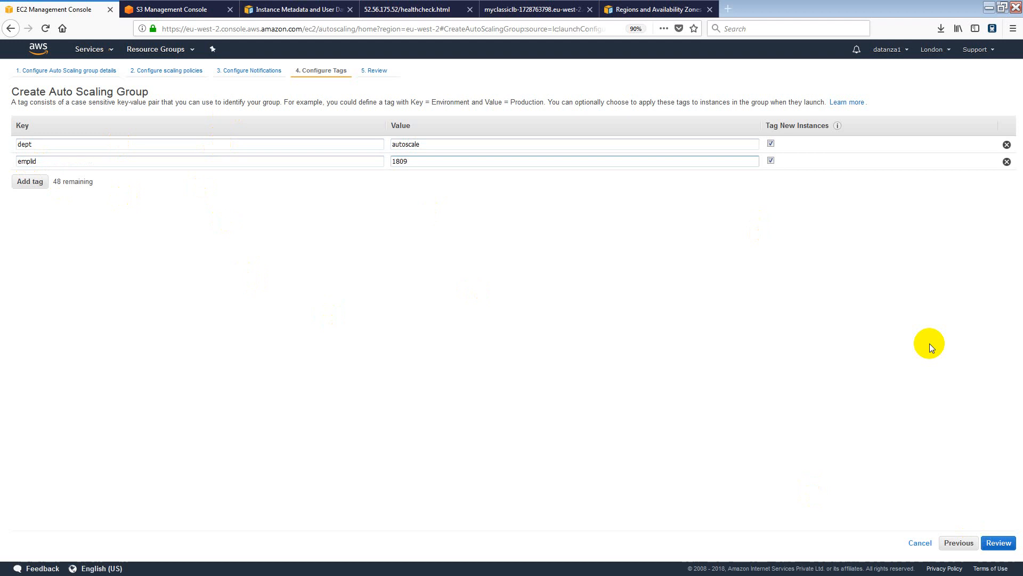
pyautogui.click(993, 543)
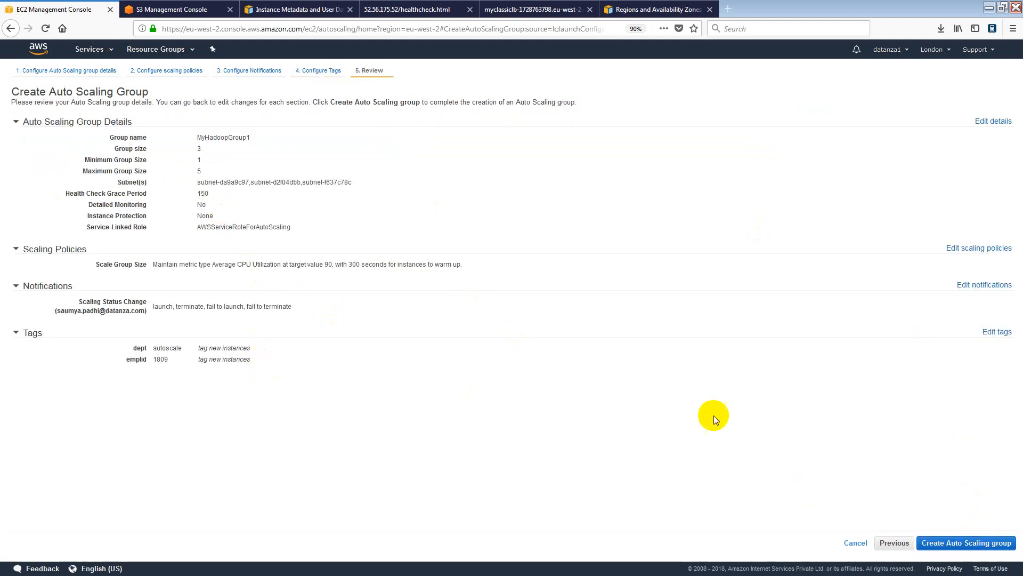
# Attempt group creation, return to review after the notification failure, and select the recipient address.
pyautogui.click(962, 543)
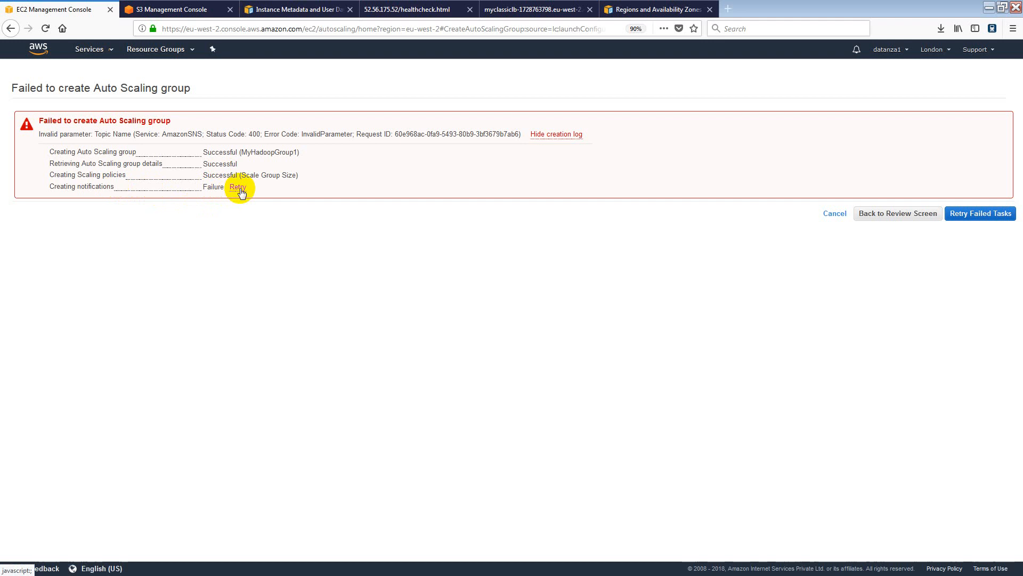
pyautogui.click(907, 213)
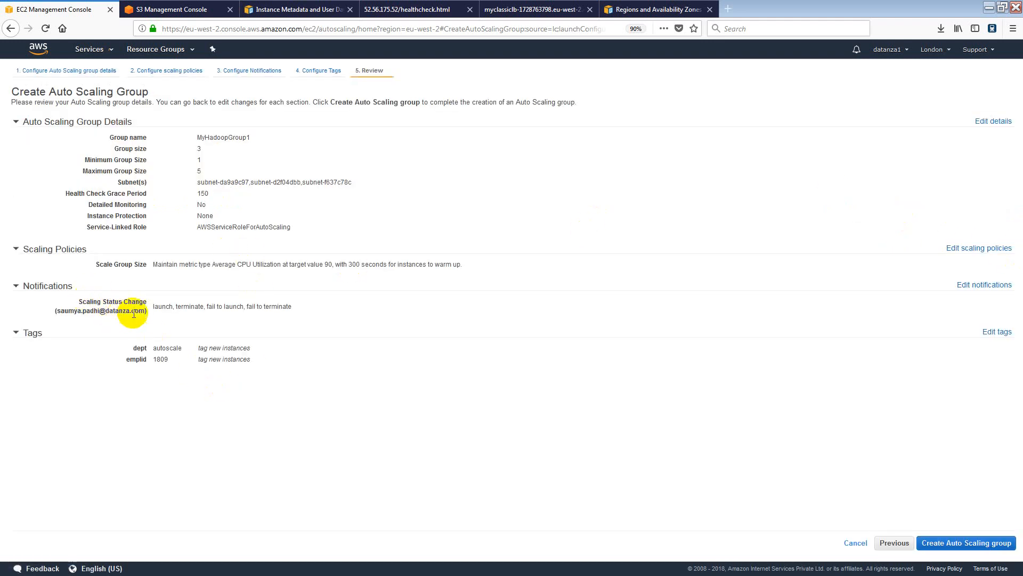
pyautogui.moveTo(95, 310); pyautogui.dragTo(141, 312)
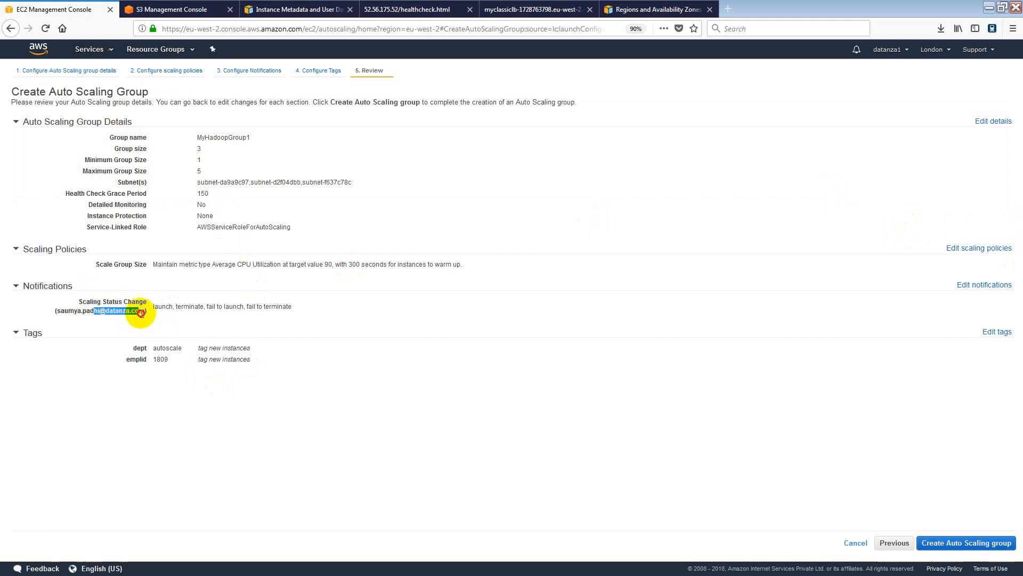
pyautogui.click(143, 312)
# Reopen the notification settings and remove the Scaling Status change notification entirely.
pyautogui.click(981, 286)
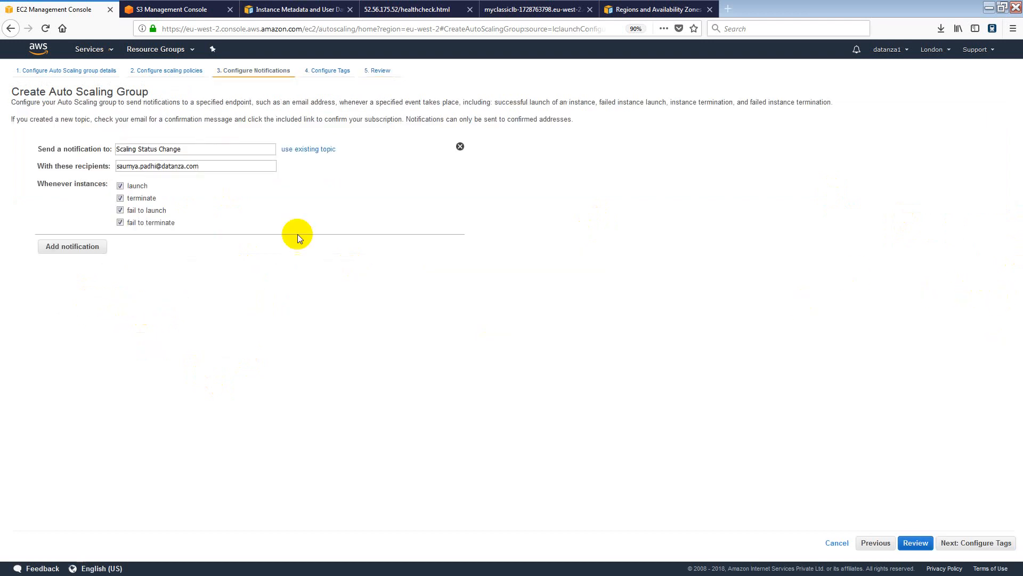
pyautogui.click(318, 149)
pyautogui.click(275, 149)
pyautogui.click(317, 149)
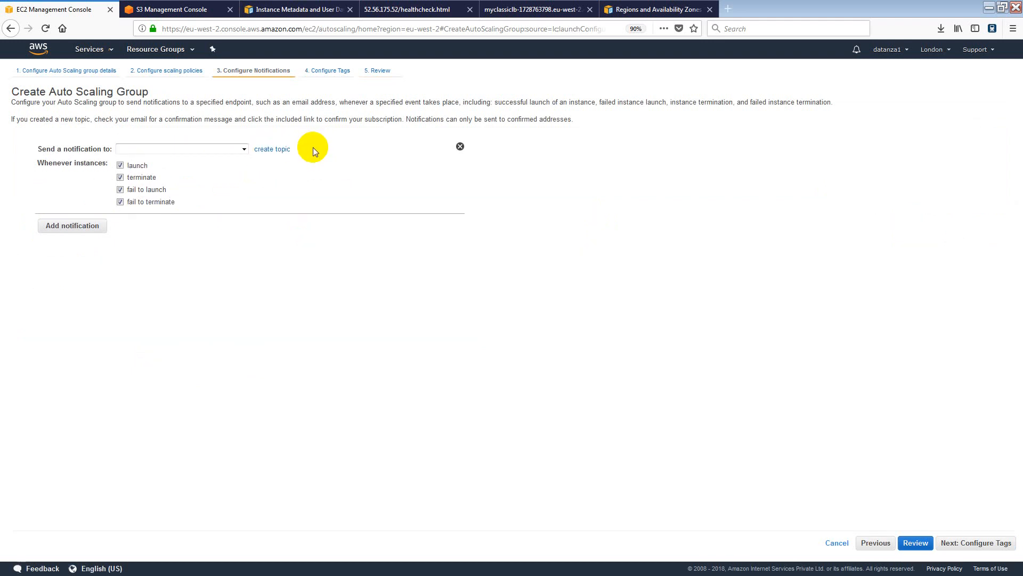
pyautogui.click(243, 149)
pyautogui.click(269, 148)
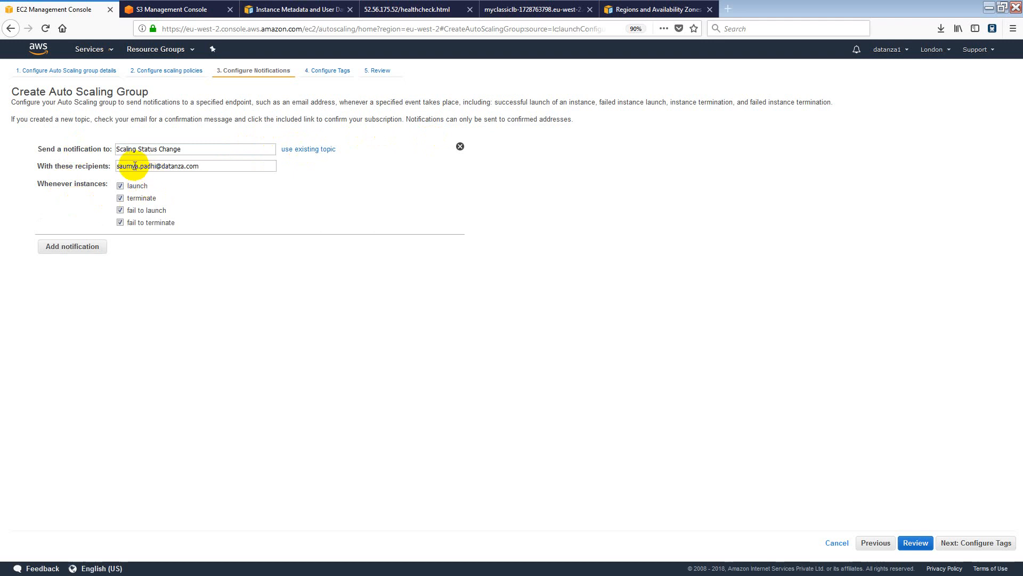
pyautogui.moveTo(156, 166); pyautogui.dragTo(207, 169)
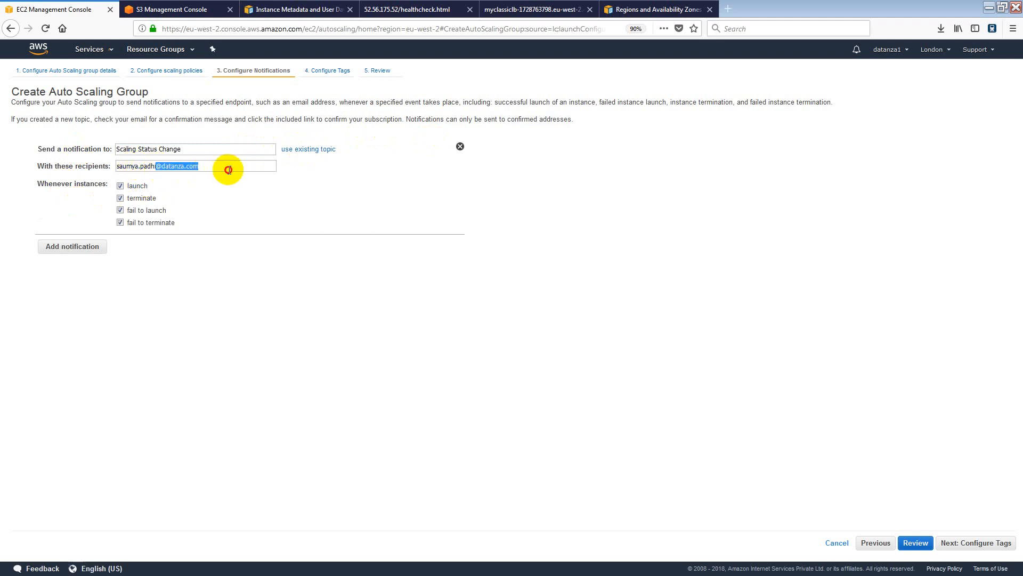
pyautogui.click(459, 146)
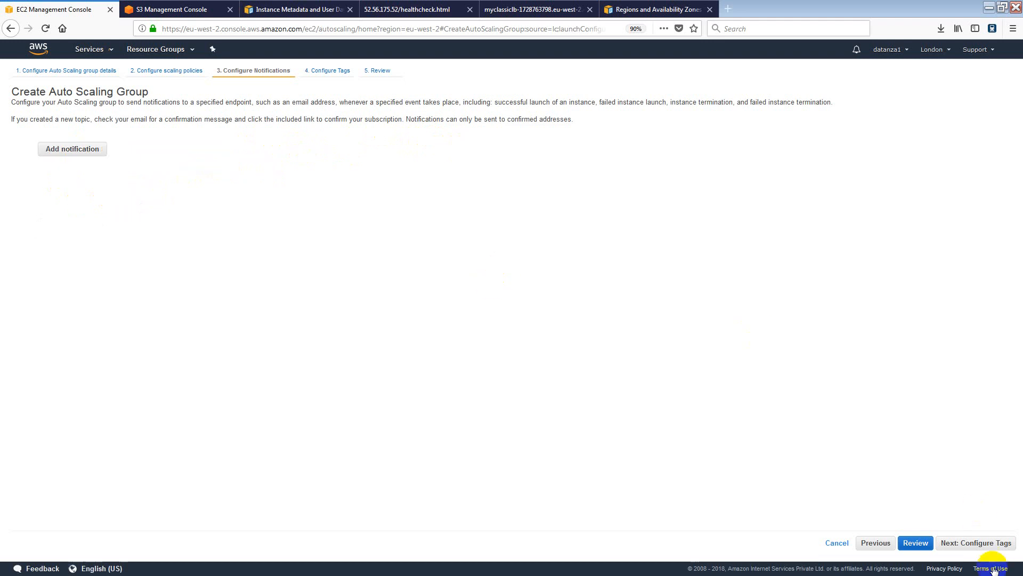
# Pass through tags and review, then create the Auto Scaling group.
pyautogui.click(966, 545)
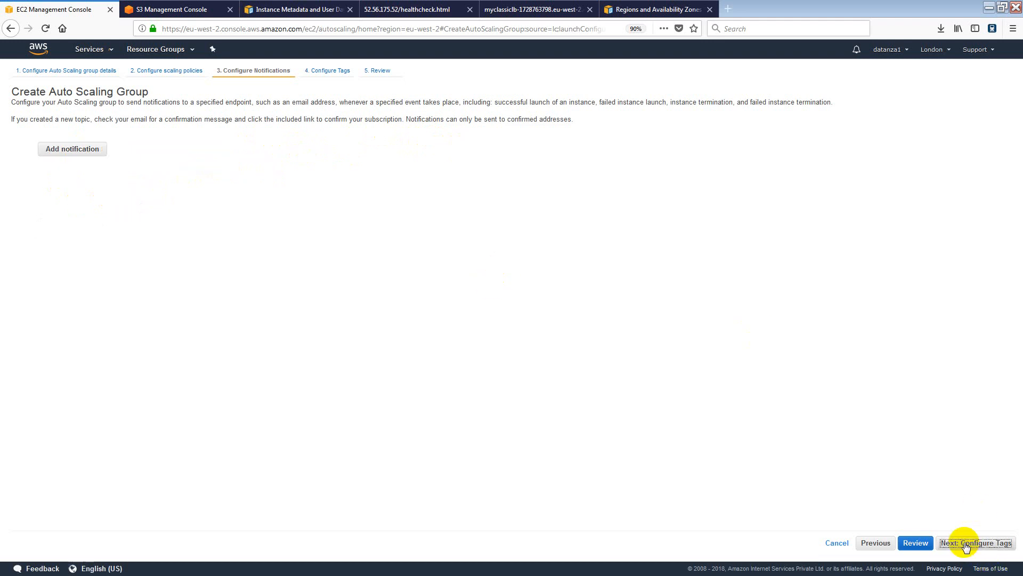
pyautogui.click(997, 546)
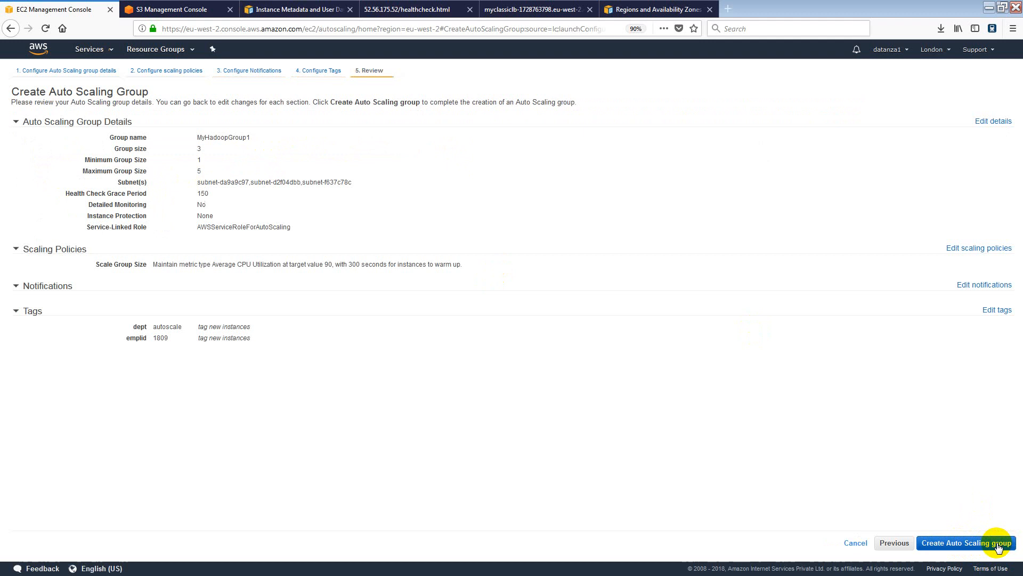
pyautogui.click(999, 548)
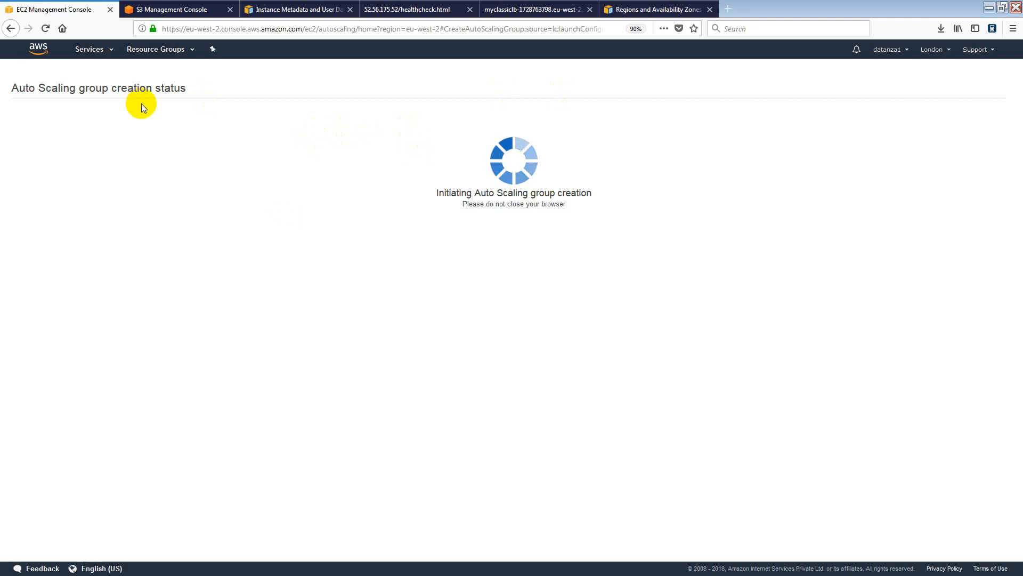
# Reopen the EC2 console from recent services and view the running instances.
pyautogui.click(187, 8)
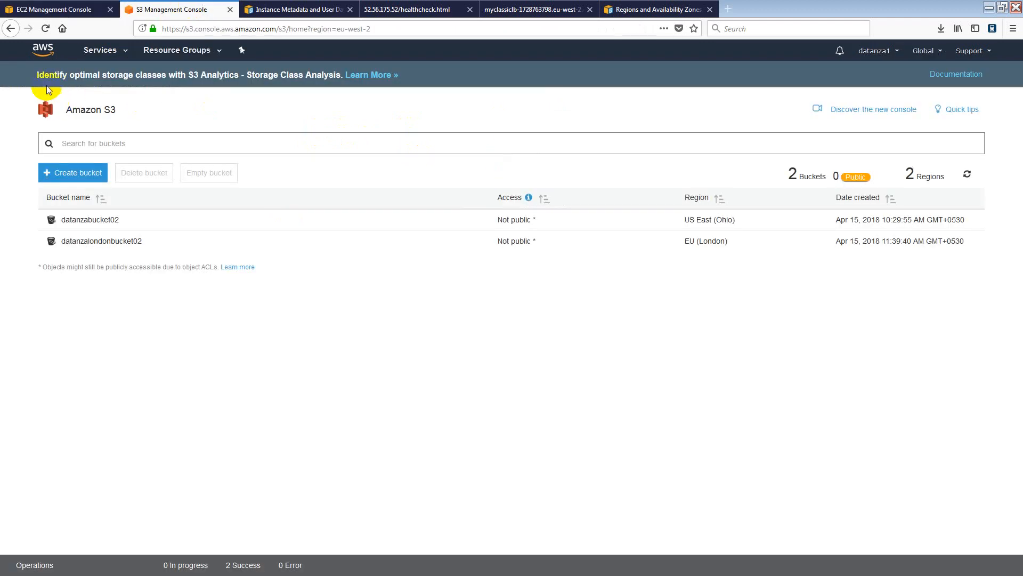
pyautogui.click(126, 53)
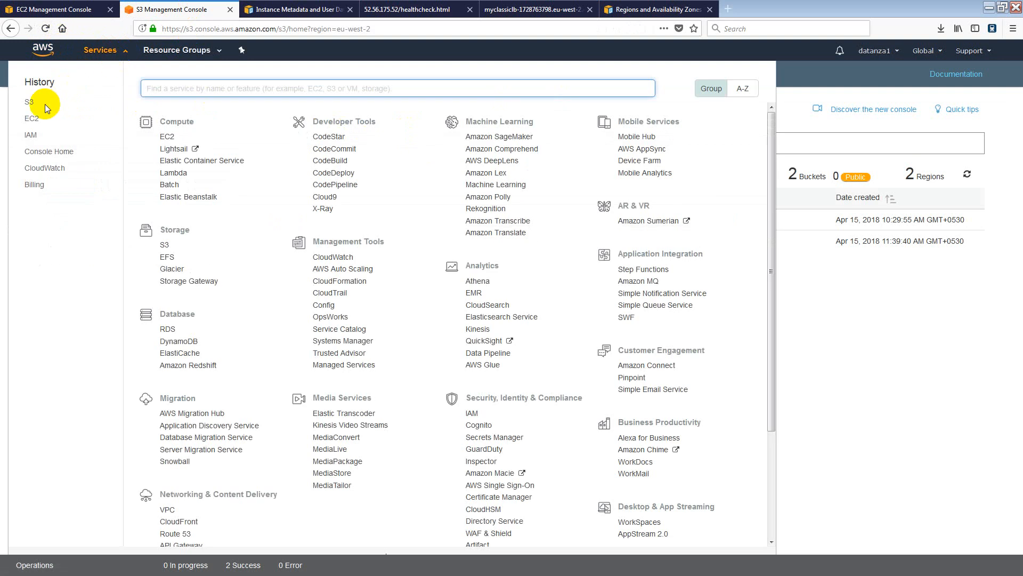
pyautogui.click(32, 118)
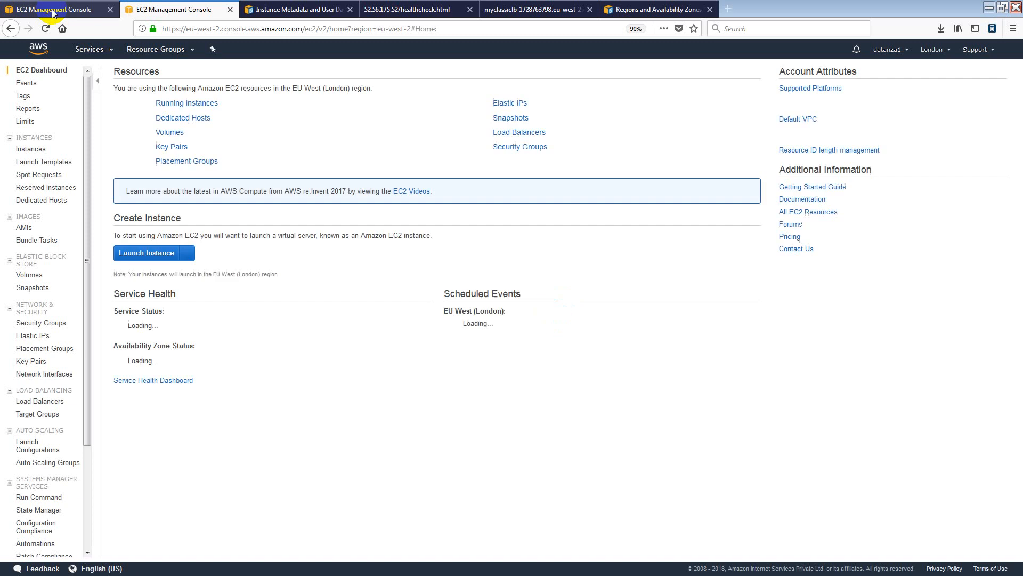
pyautogui.click(190, 106)
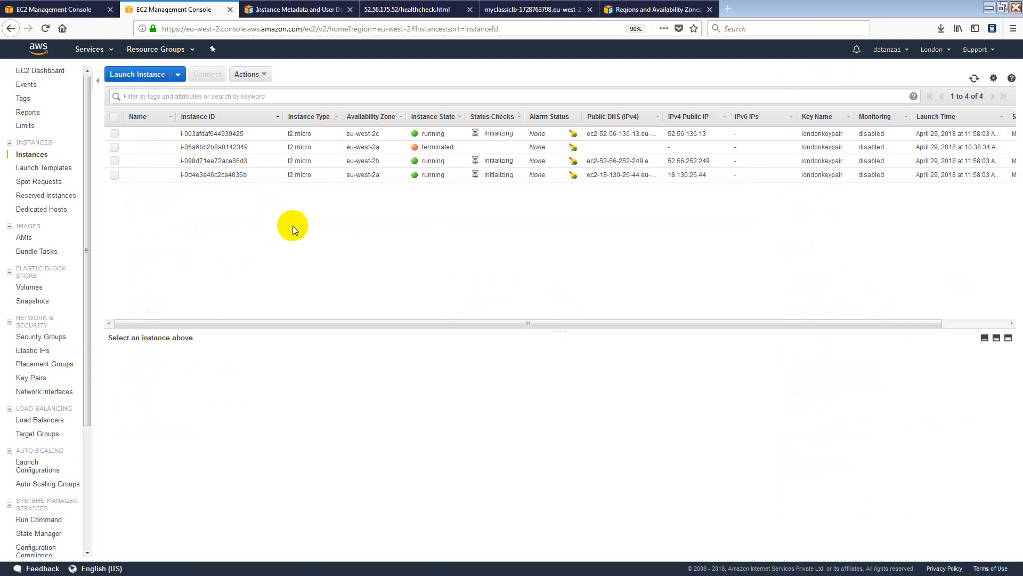
# Check the Auto Scaling group's progress, then bring up the Load Balancers list with MyClassicLB.
pyautogui.click(101, 13)
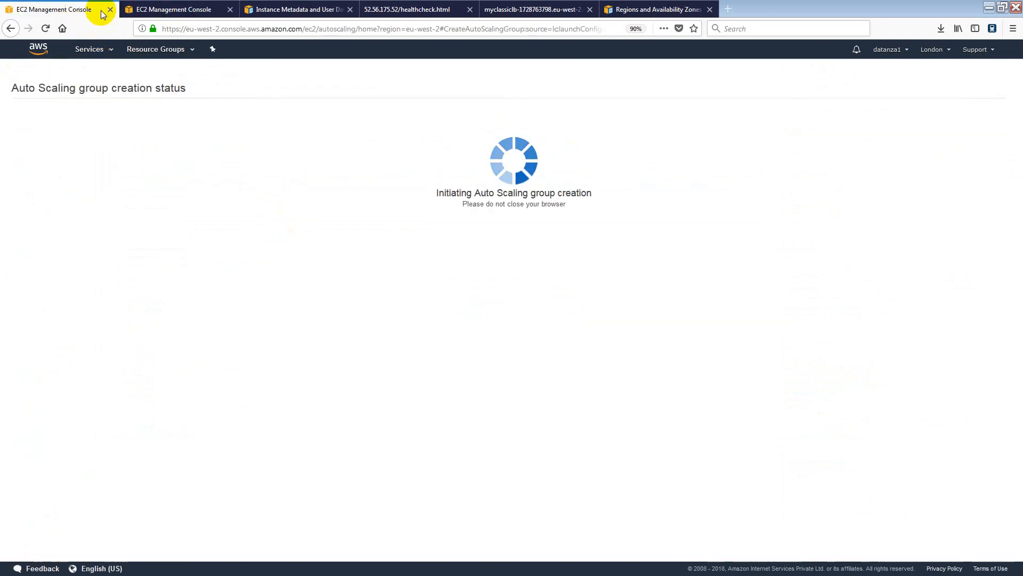
pyautogui.click(143, 9)
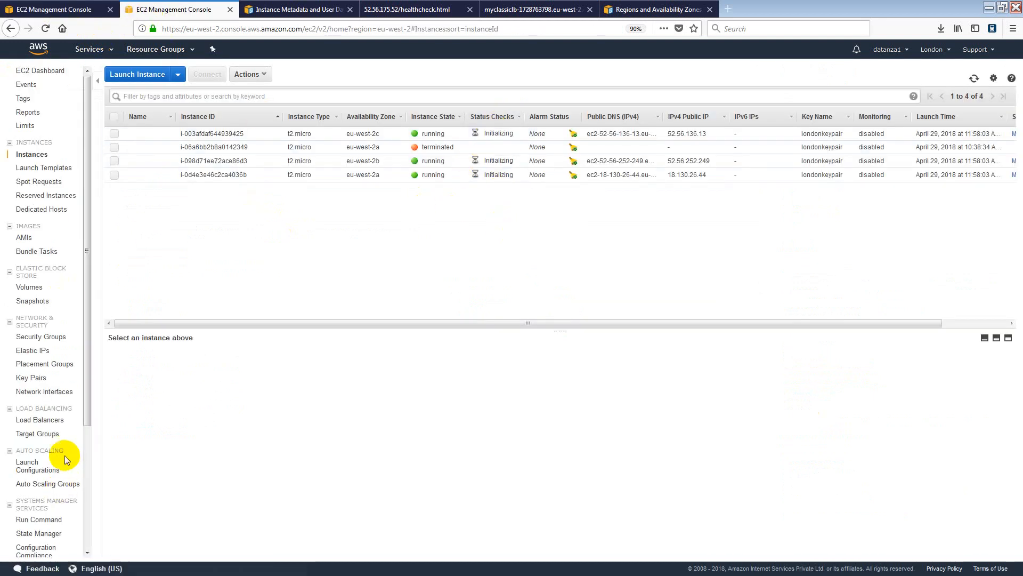
pyautogui.scroll(-3, 61, 322)
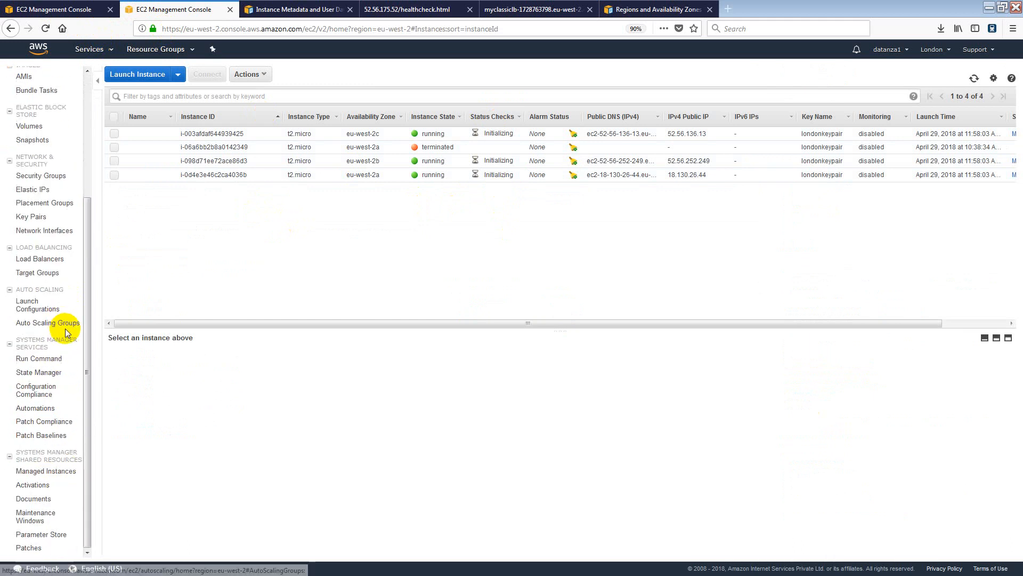
pyautogui.click(57, 261)
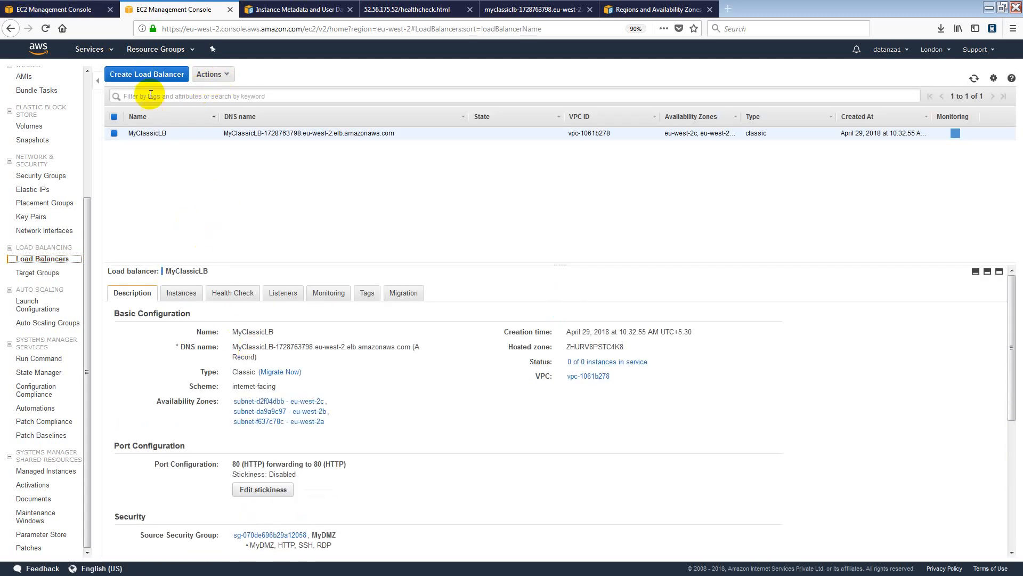
# Add all three running instances to MyClassicLB through Edit Instances and save.
pyautogui.scroll(-4, 227, 354)
pyautogui.scroll(4, 224, 341)
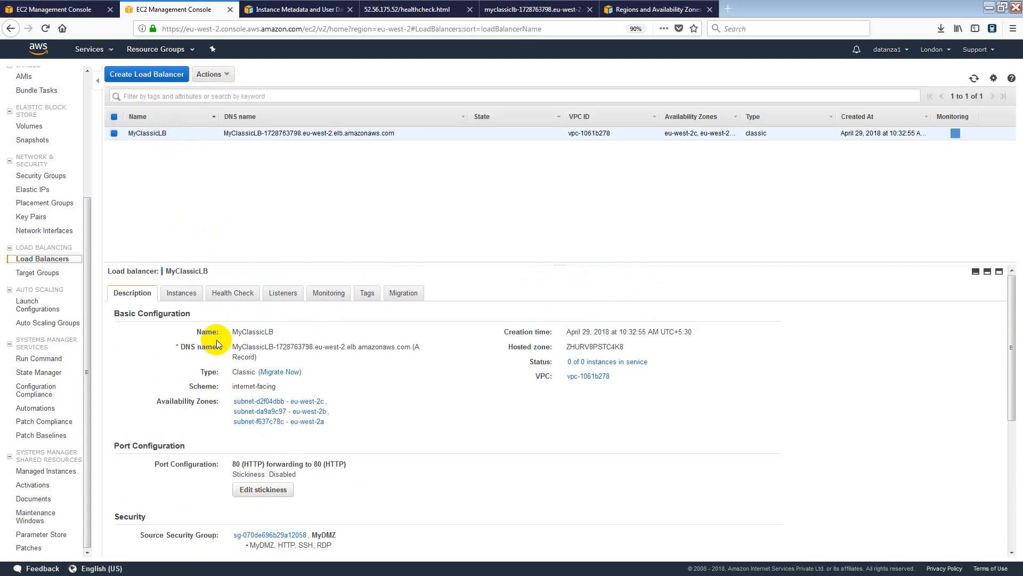
pyautogui.click(181, 293)
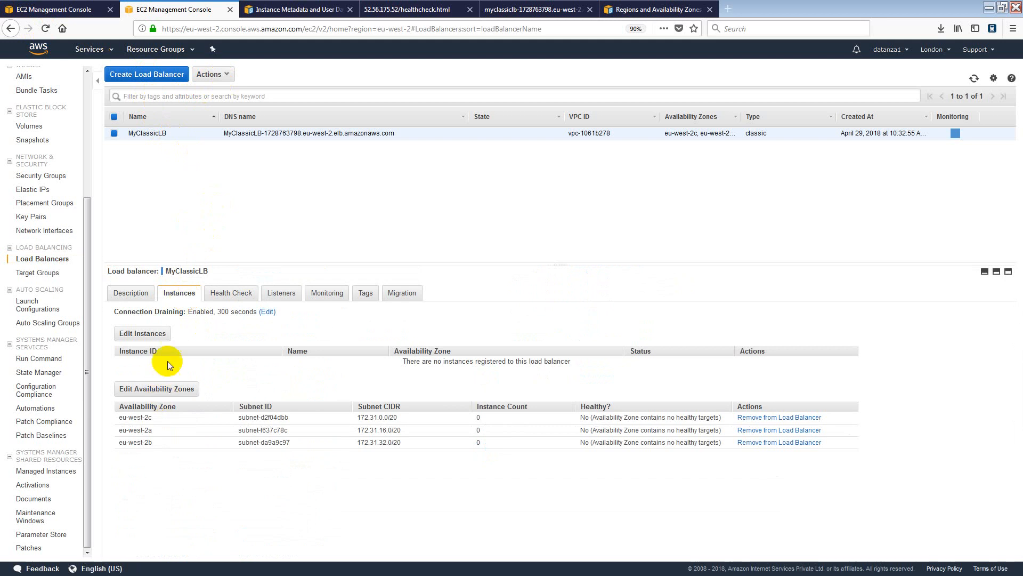
pyautogui.click(143, 333)
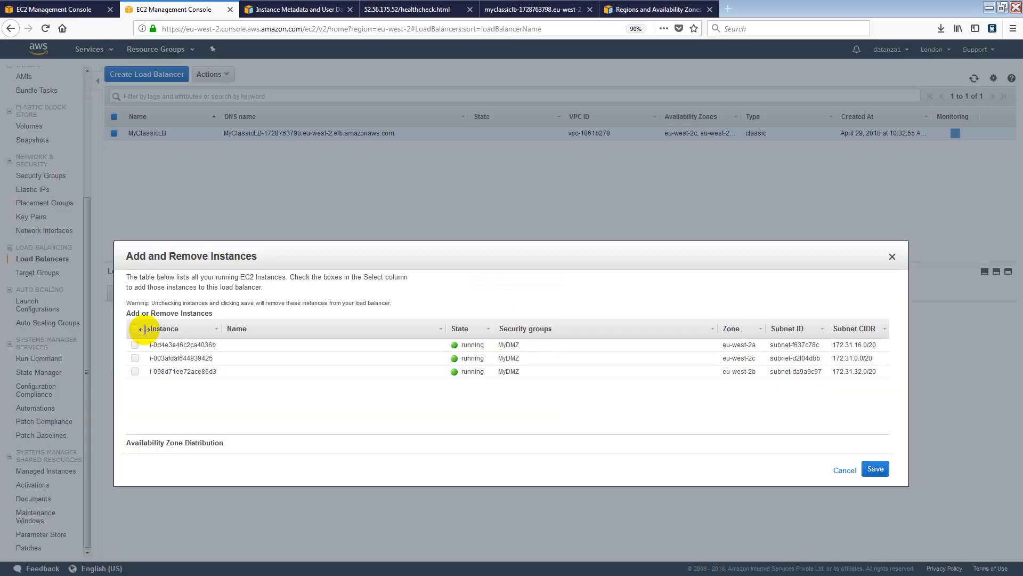
pyautogui.click(136, 329)
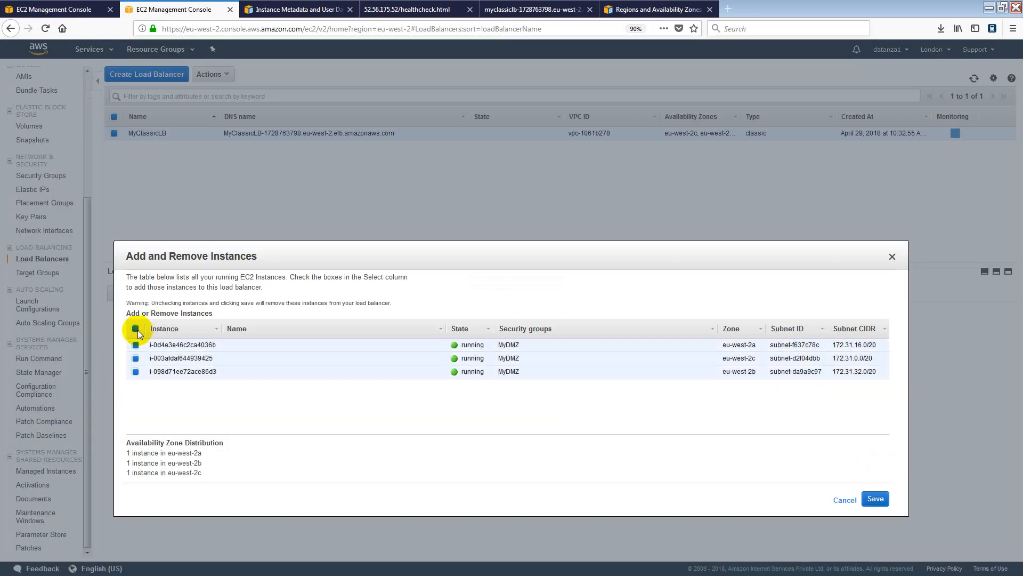
pyautogui.click(876, 501)
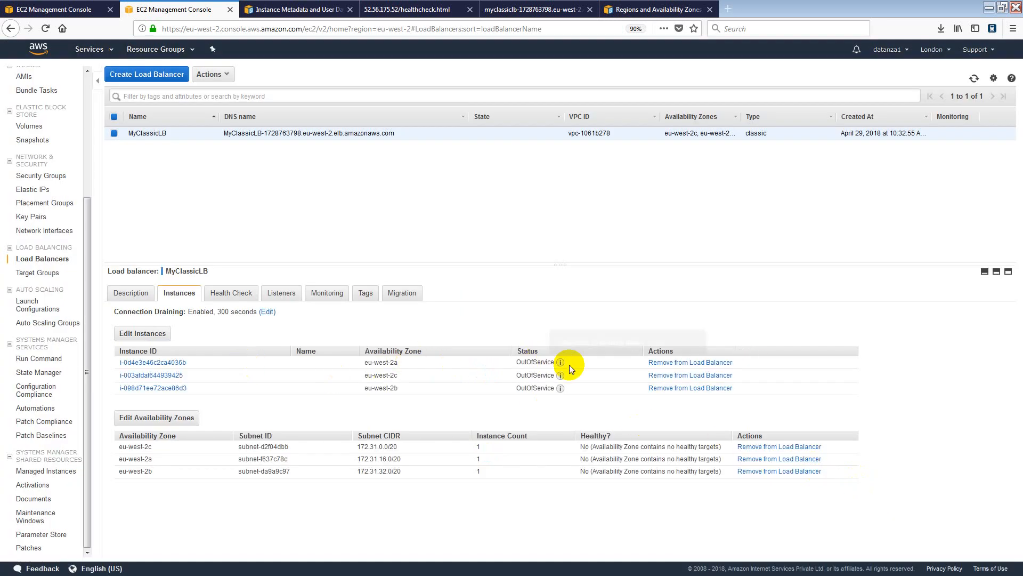
# Alternate between MyClassicLB's Health Check and Instances tabs until all three instances read InService.
pyautogui.moveTo(561, 363)
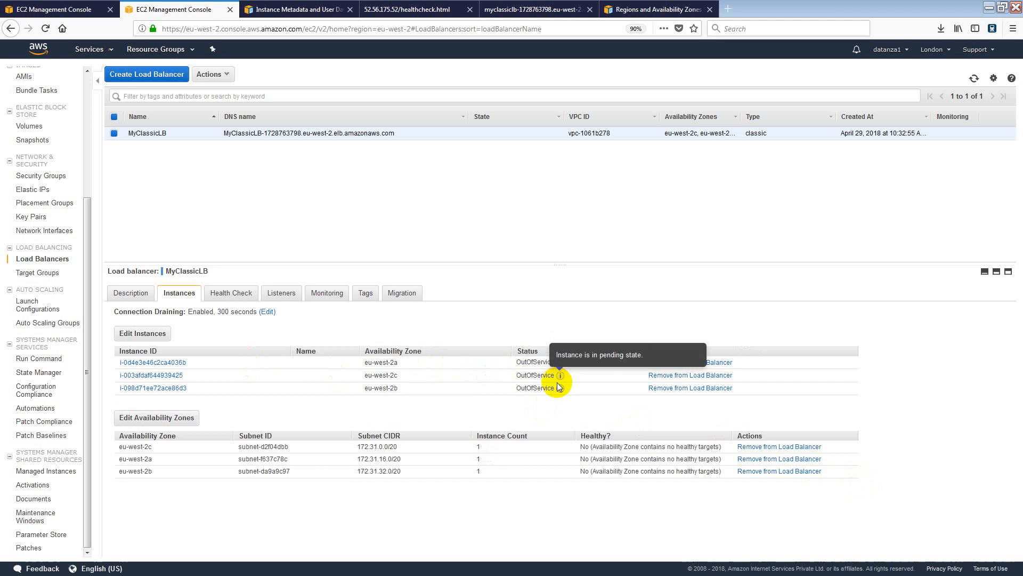
pyautogui.click(237, 300)
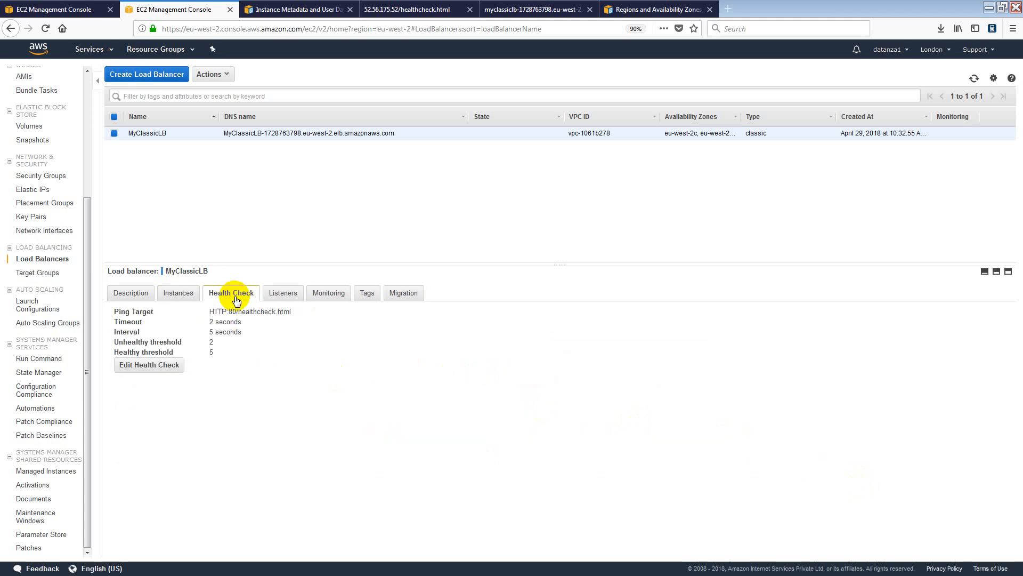
pyautogui.moveTo(238, 312)
pyautogui.mouseDown()
pyautogui.moveTo(313, 320)
pyautogui.moveTo(300, 312)
pyautogui.mouseUp()
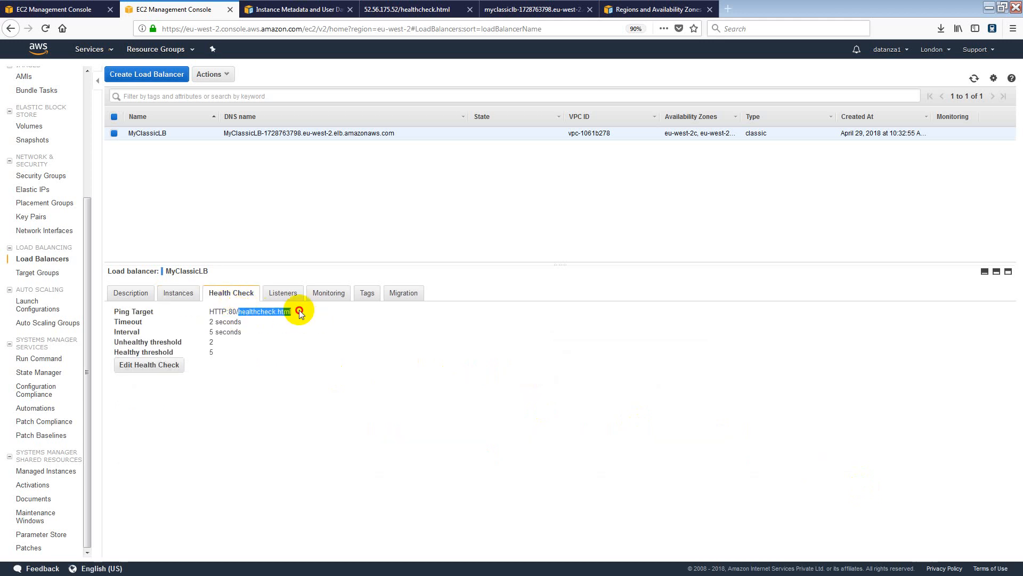
pyautogui.click(190, 299)
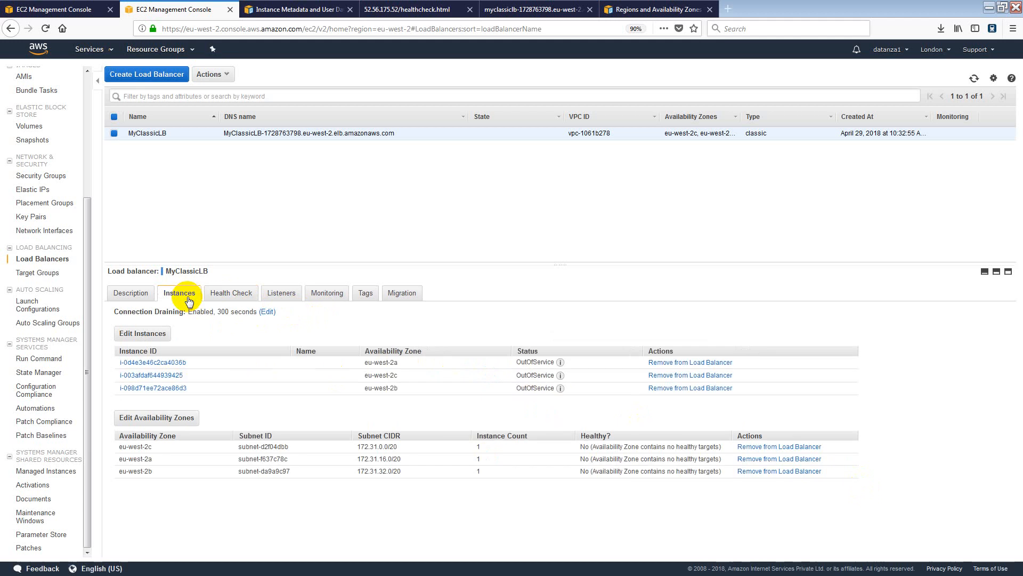
pyautogui.click(131, 294)
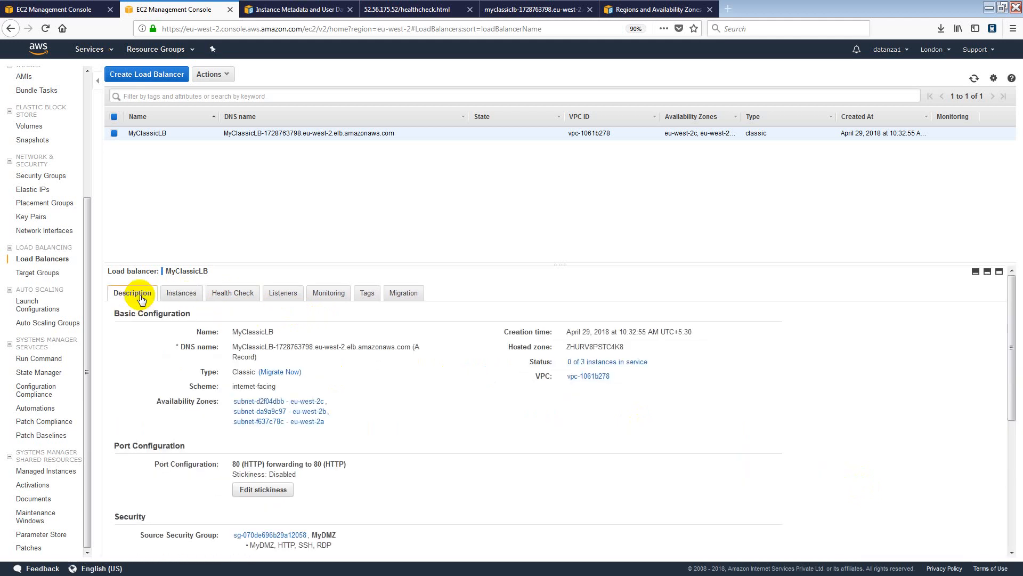
pyautogui.click(182, 293)
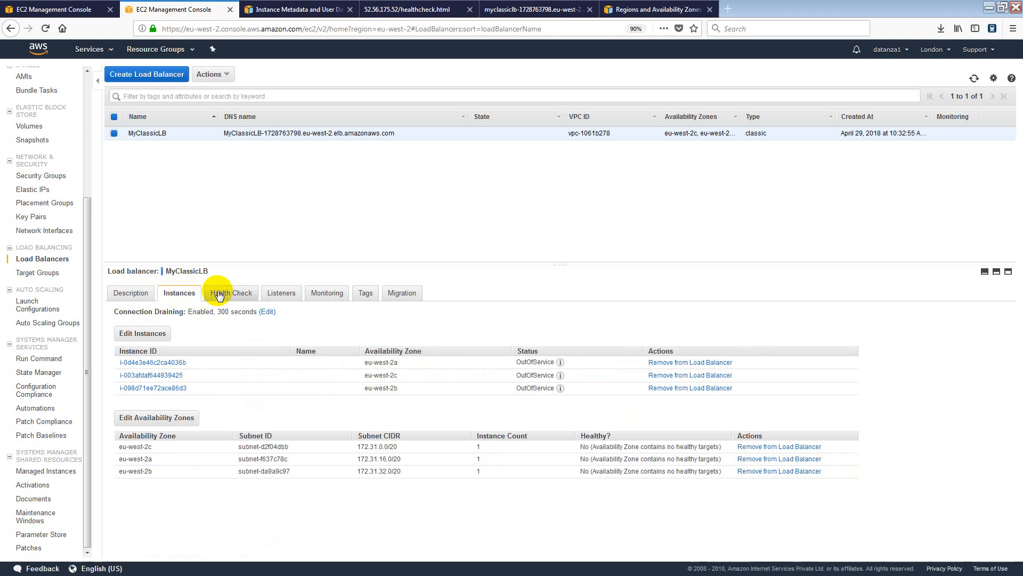
pyautogui.moveTo(564, 367)
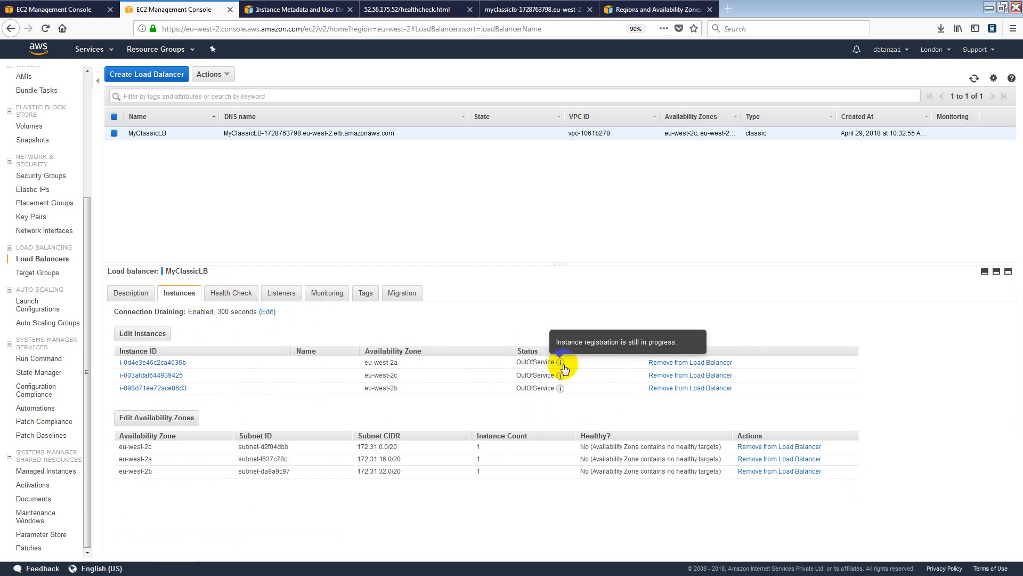
pyautogui.click(241, 300)
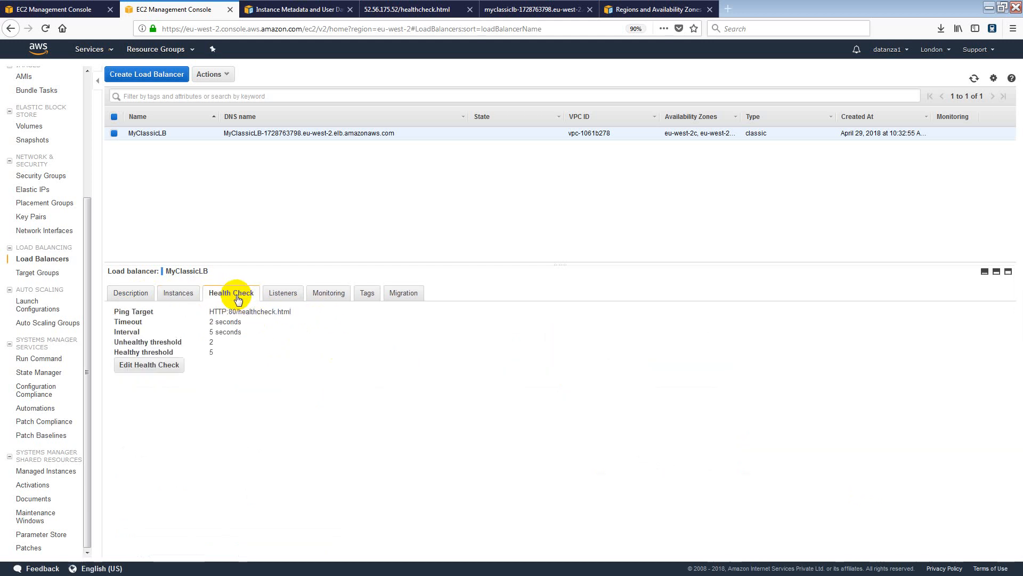
pyautogui.click(177, 292)
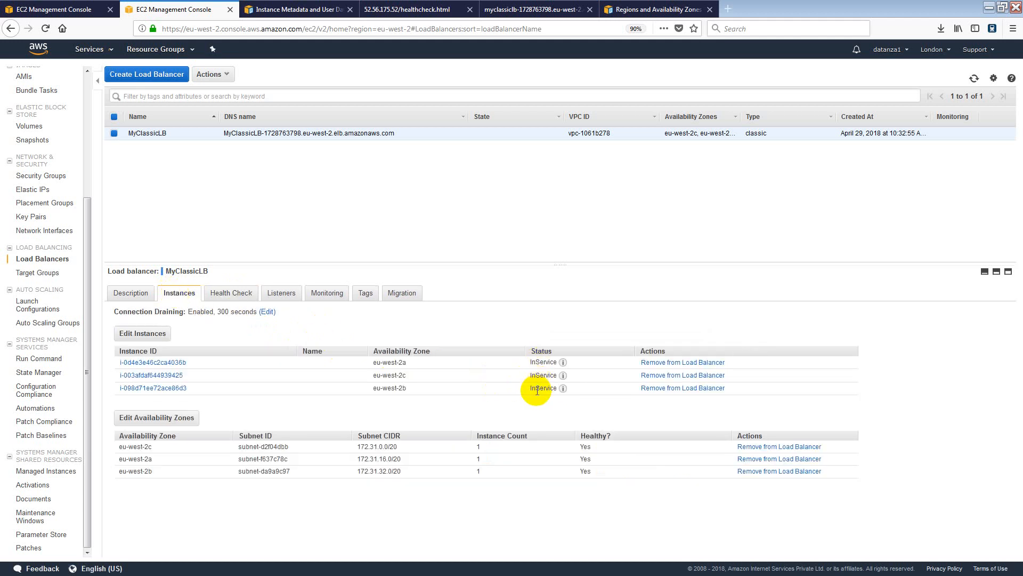
pyautogui.click(52, 13)
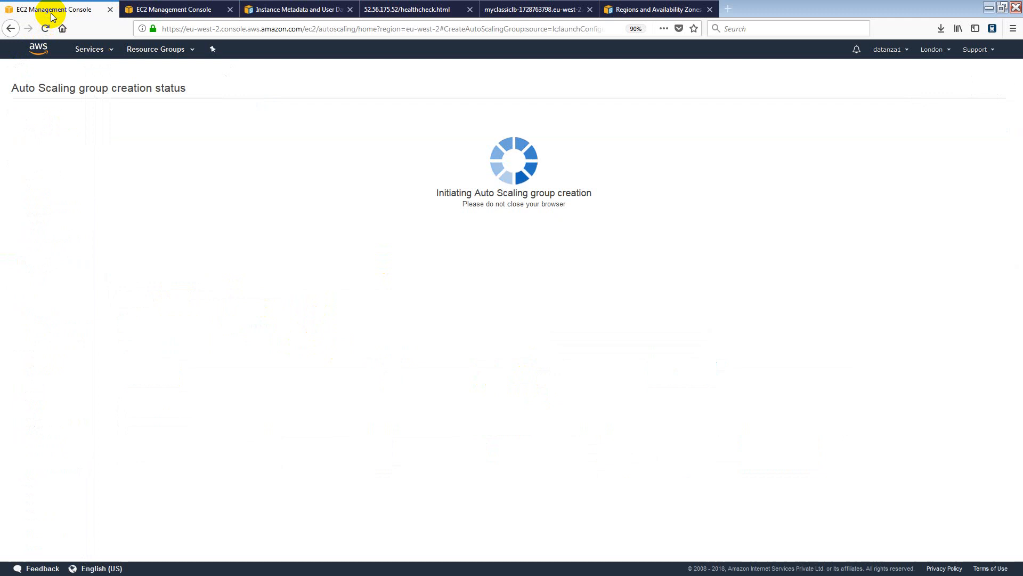
pyautogui.click(187, 15)
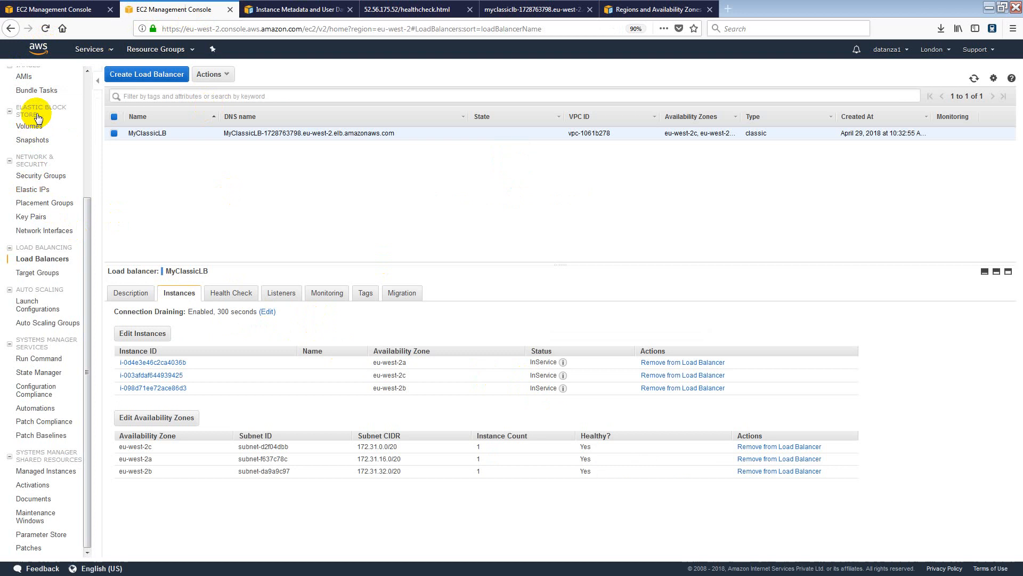
pyautogui.scroll(5, 43, 115)
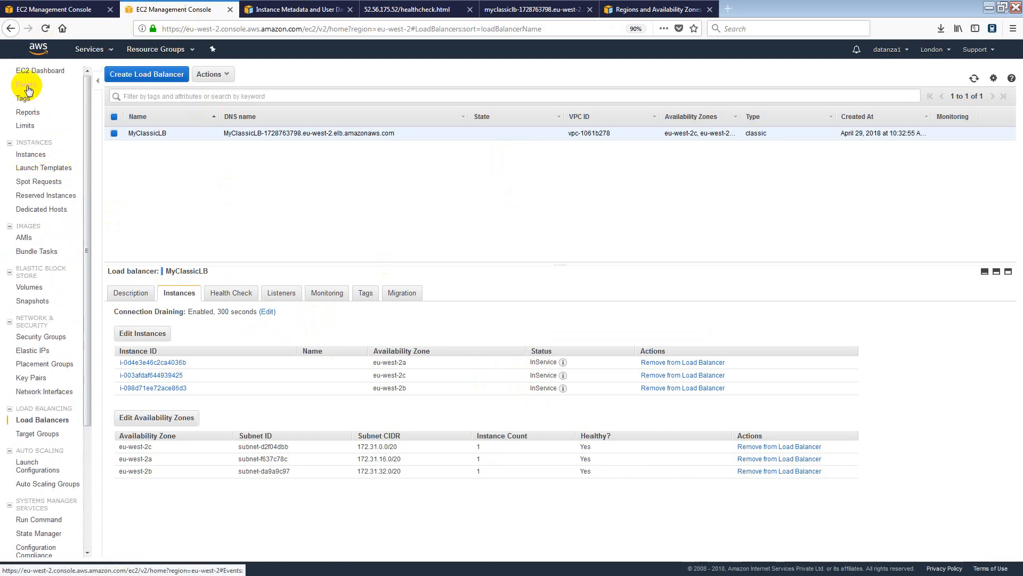
# Open the instances page in a new tab and close five leftover documentation and test tabs.
pyautogui.rightClick(45, 156)
pyautogui.click(50, 163)
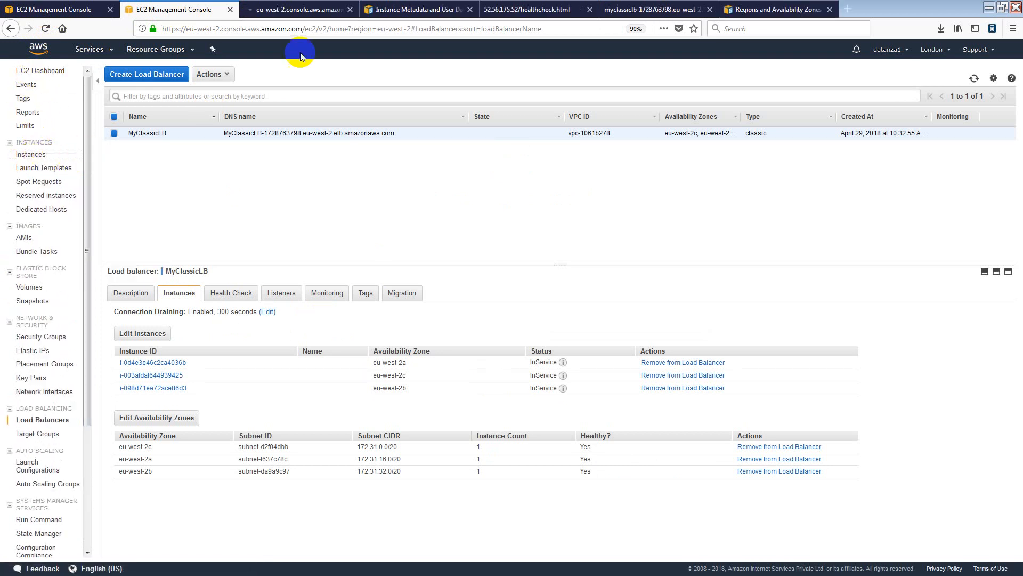
pyautogui.click(470, 10)
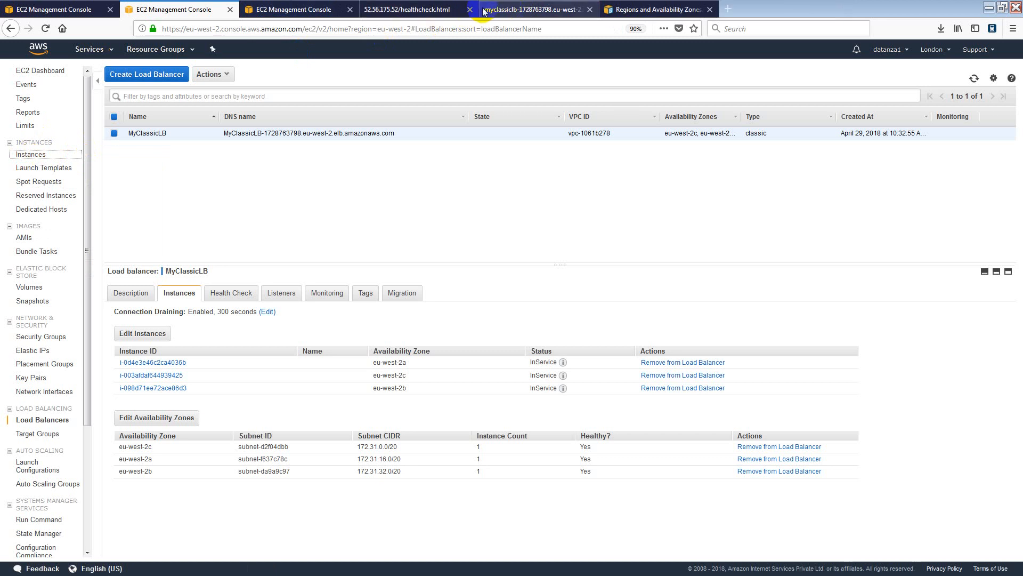
pyautogui.click(464, 10)
pyautogui.click(469, 10)
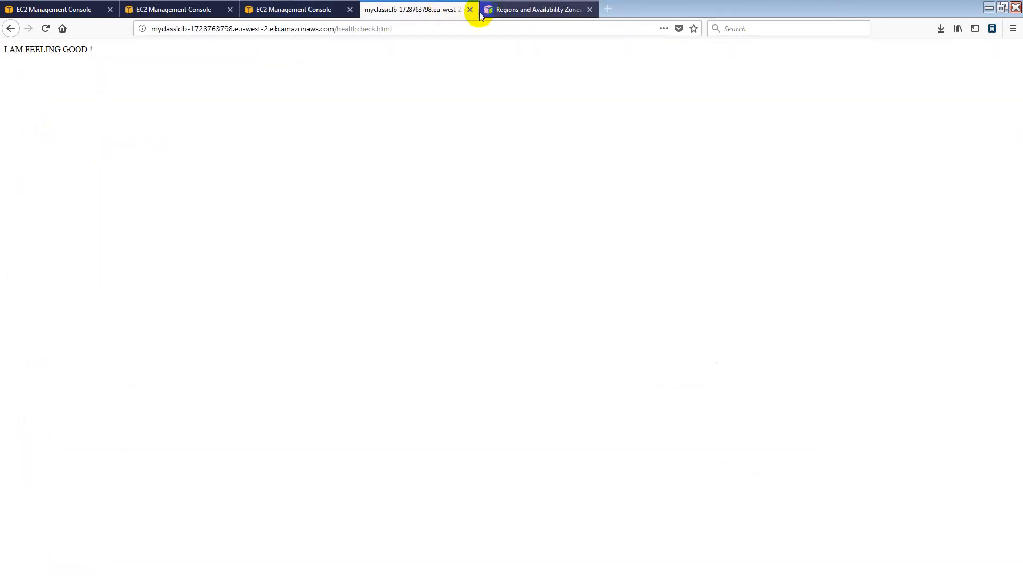
pyautogui.click(469, 11)
pyautogui.click(471, 10)
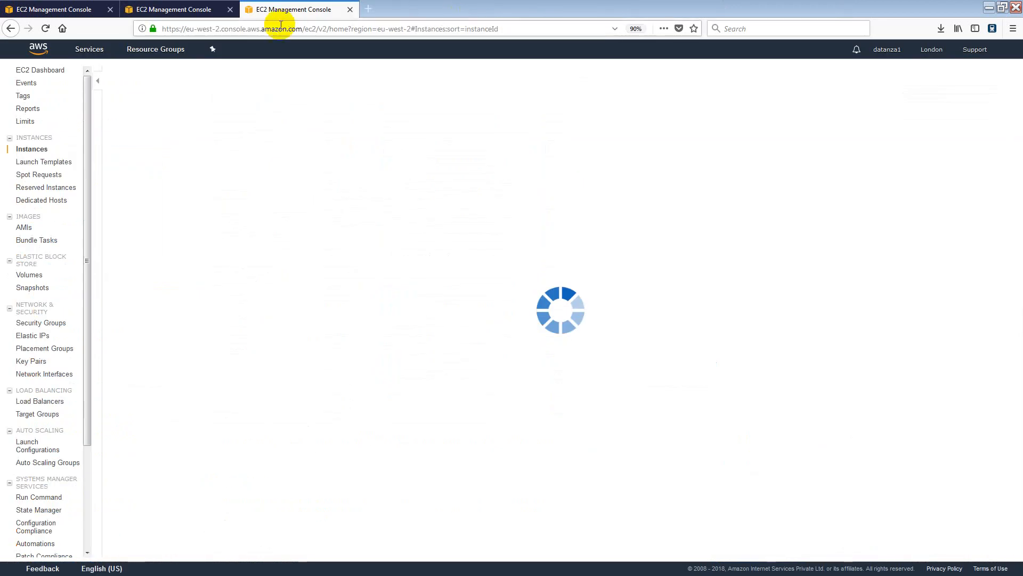
pyautogui.click(187, 12)
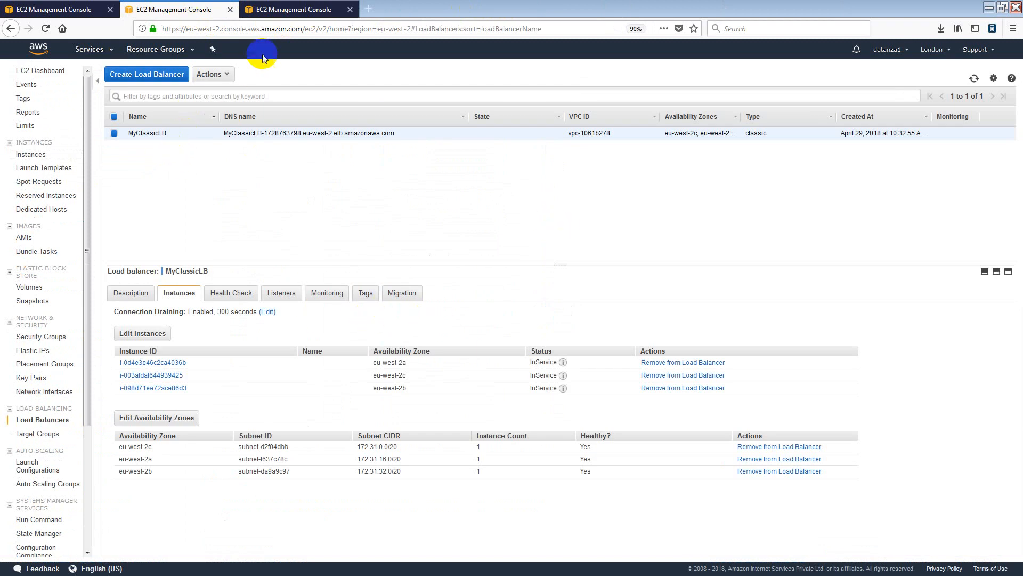
pyautogui.click(280, 12)
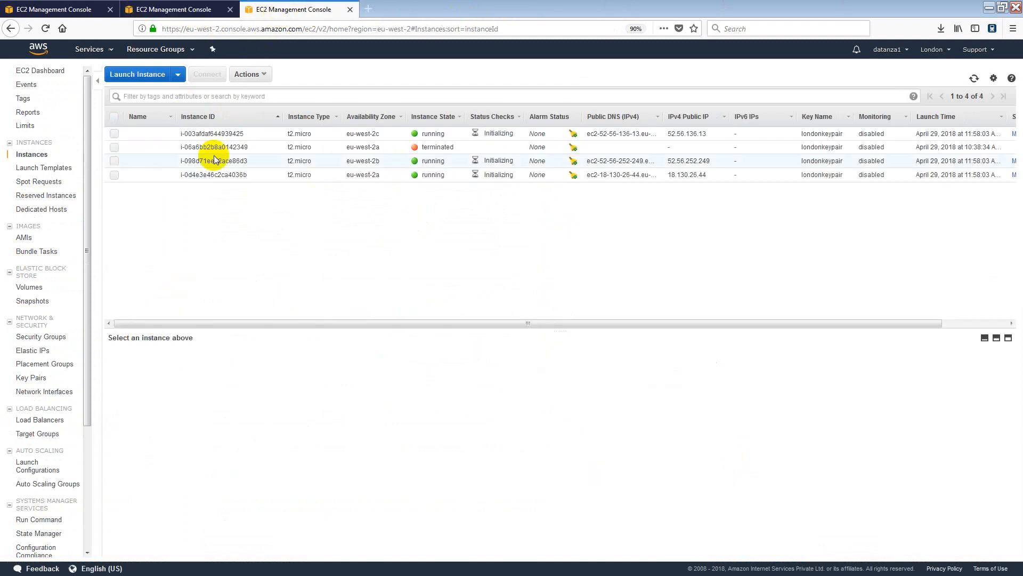
# Sort instances by state and select instance i-003afdaf644939425's public IP 52.56.136.13.
pyautogui.click(439, 118)
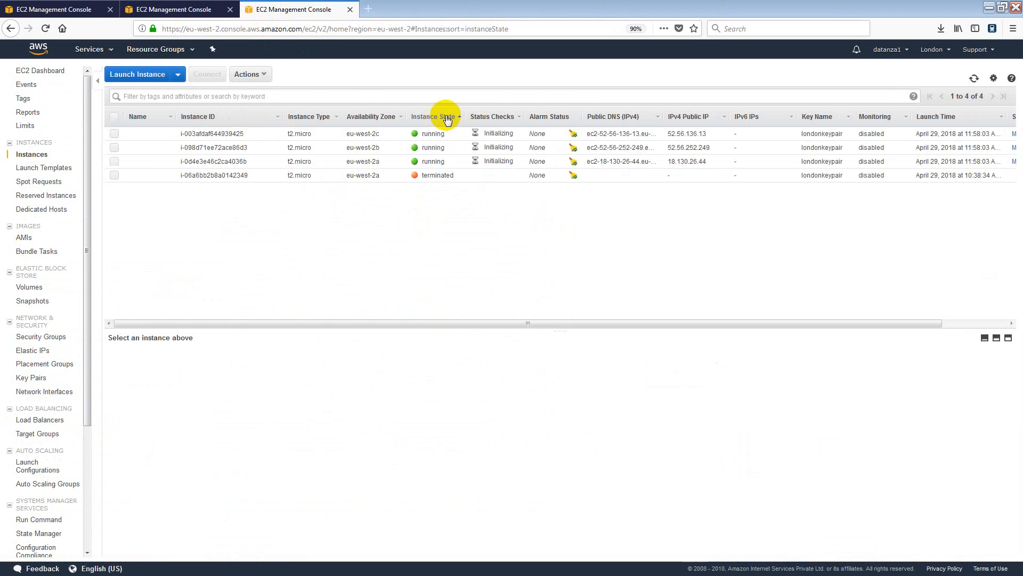
pyautogui.click(224, 135)
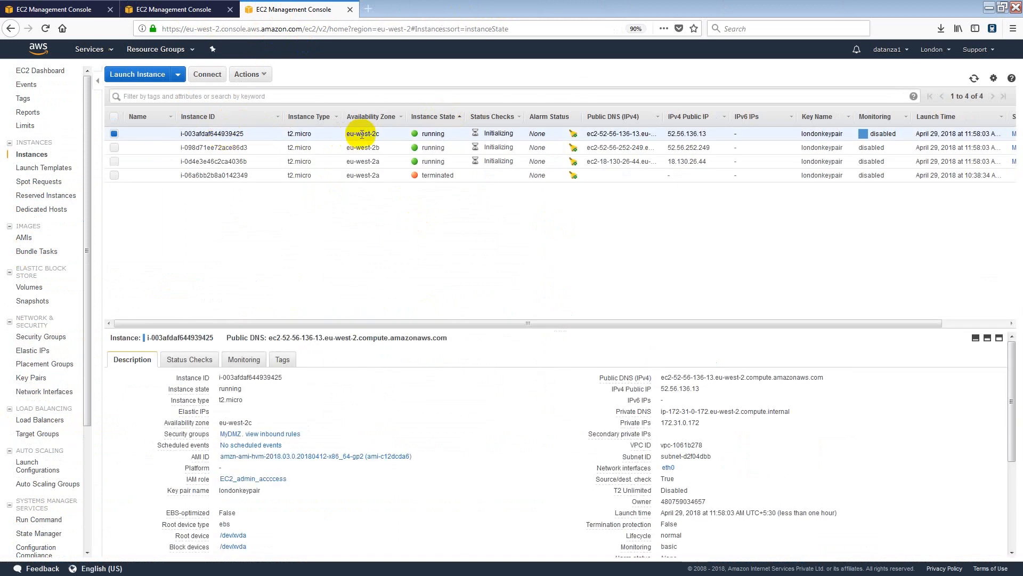
pyautogui.click(373, 161)
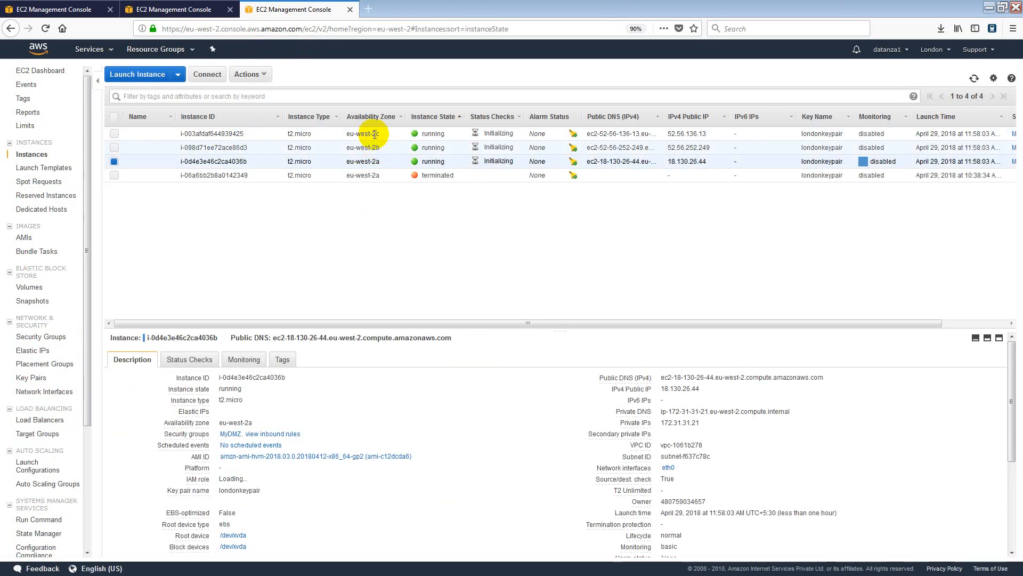
pyautogui.click(374, 148)
pyautogui.click(375, 134)
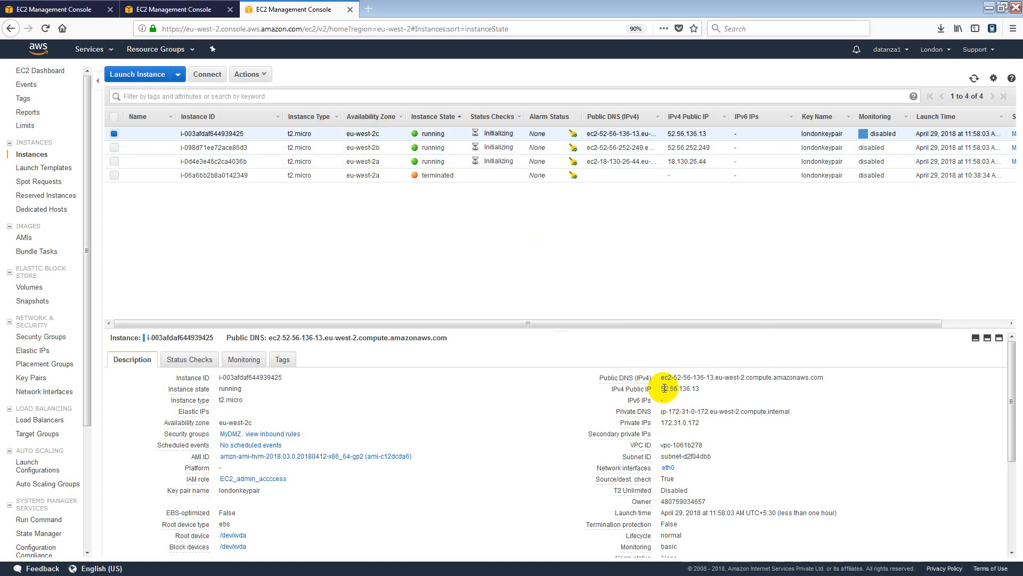
pyautogui.moveTo(664, 389); pyautogui.dragTo(693, 392)
pyautogui.hotkey('ctrl', 'c')
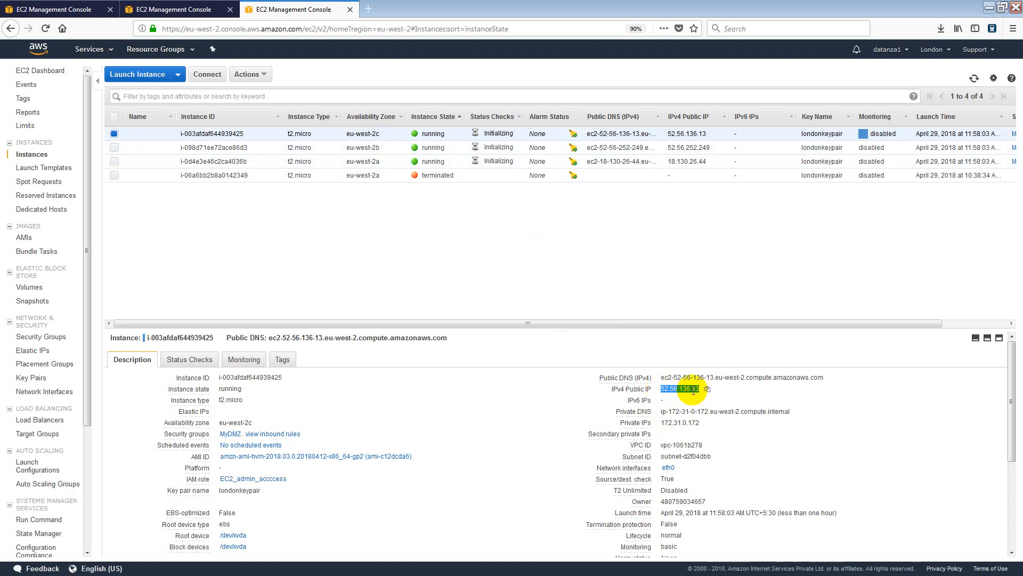
# Load 52.56.136.13 in a new tab to show the Datanza Learning page.
pyautogui.click(368, 10)
pyautogui.hotkey('ctrl', 'v')
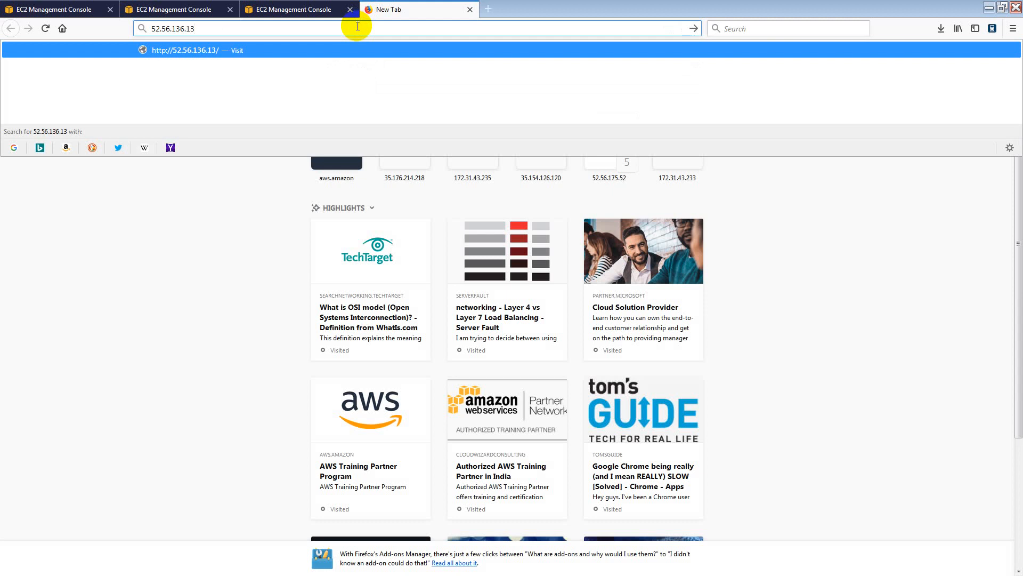
pyautogui.press('Return')
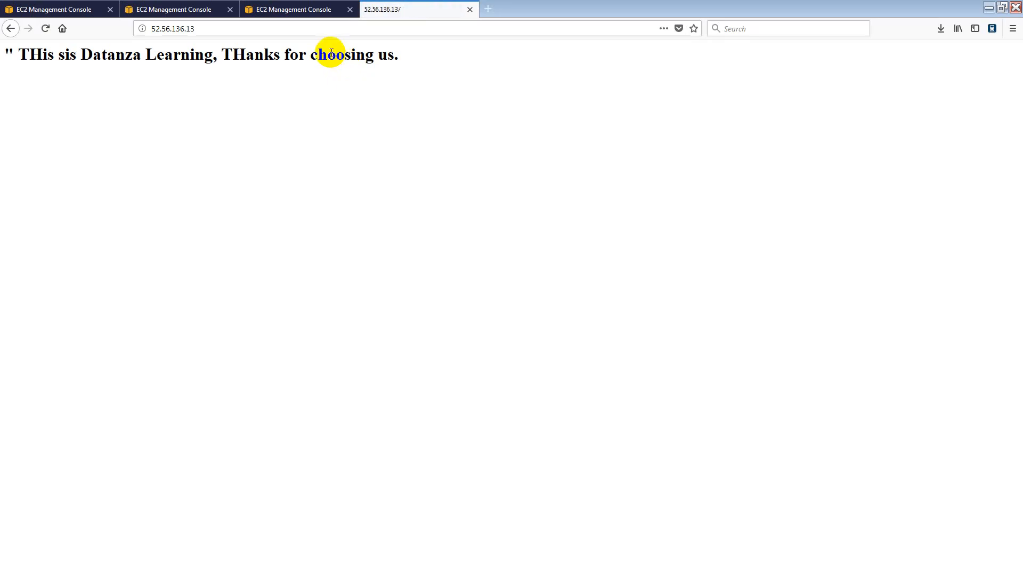
# Copy the second instance's IP 52.56.252.249 and load it in another new tab.
pyautogui.click(299, 15)
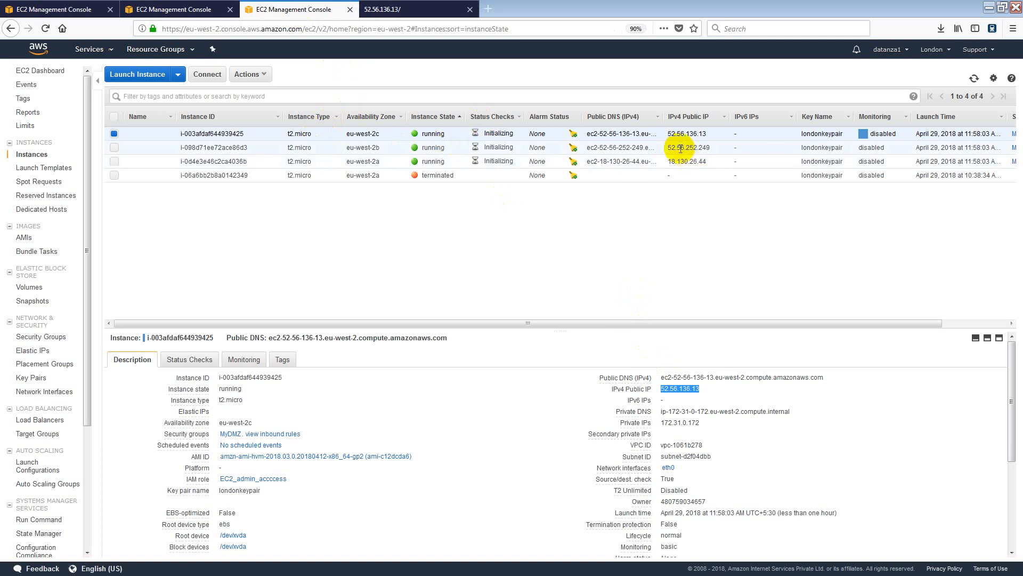
pyautogui.moveTo(668, 148); pyautogui.dragTo(709, 150)
pyautogui.hotkey('ctrl', 'c')
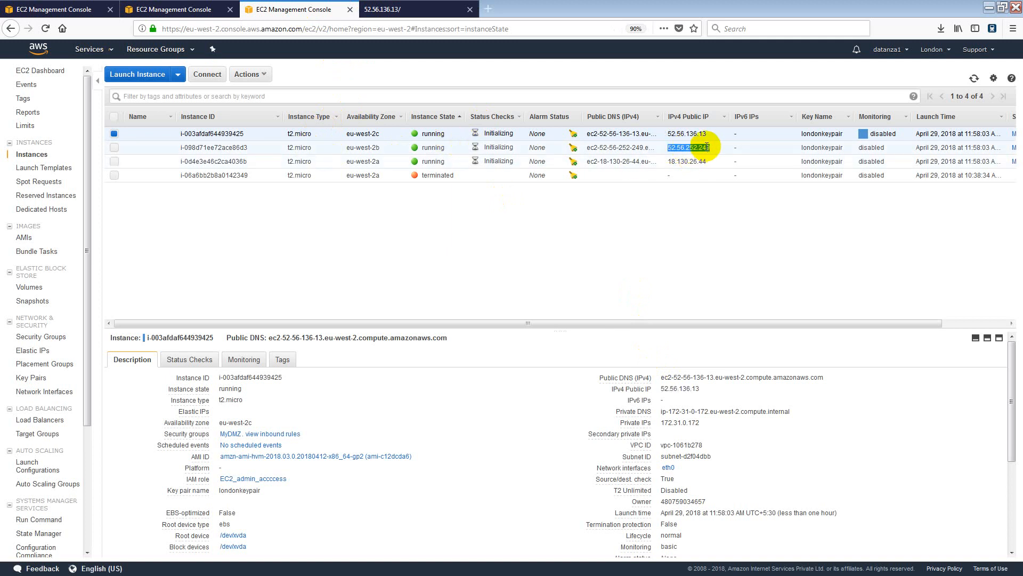
pyautogui.click(488, 11)
pyautogui.click(475, 33)
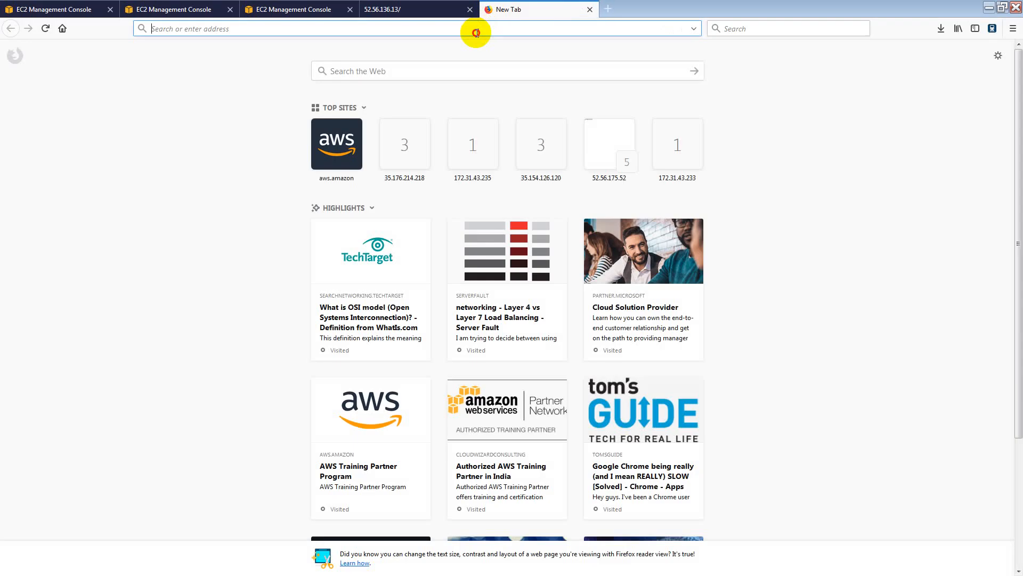
pyautogui.hotkey('ctrl', 'v')
pyautogui.press('Return')
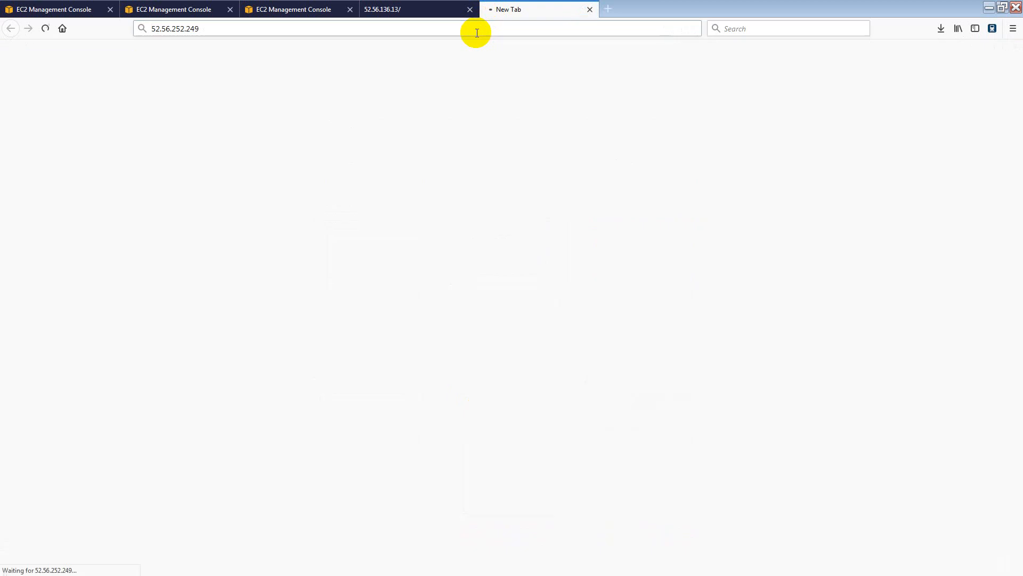
# Load 52.56.252.249 again in a third new tab and check the 52.56.136.13 page.
pyautogui.click(312, 16)
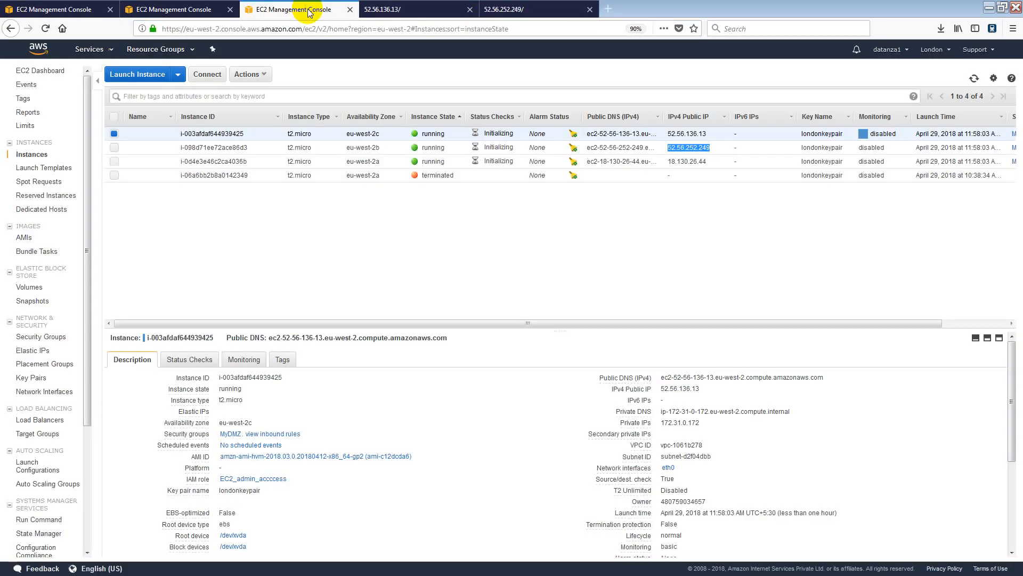
pyautogui.moveTo(667, 161); pyautogui.dragTo(715, 163)
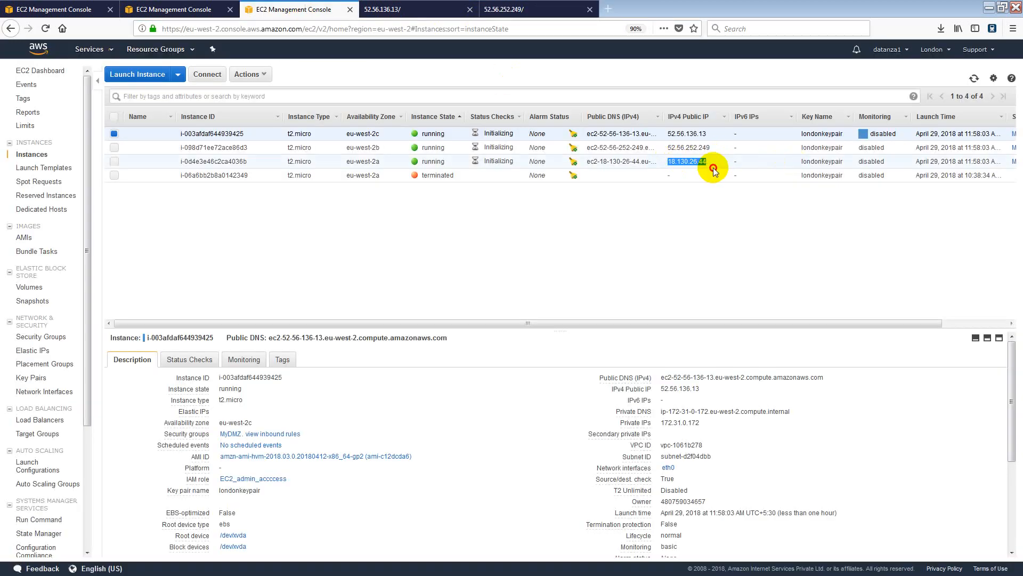
pyautogui.click(608, 10)
pyautogui.hotkey('ctrl', 'v')
pyautogui.press('Return')
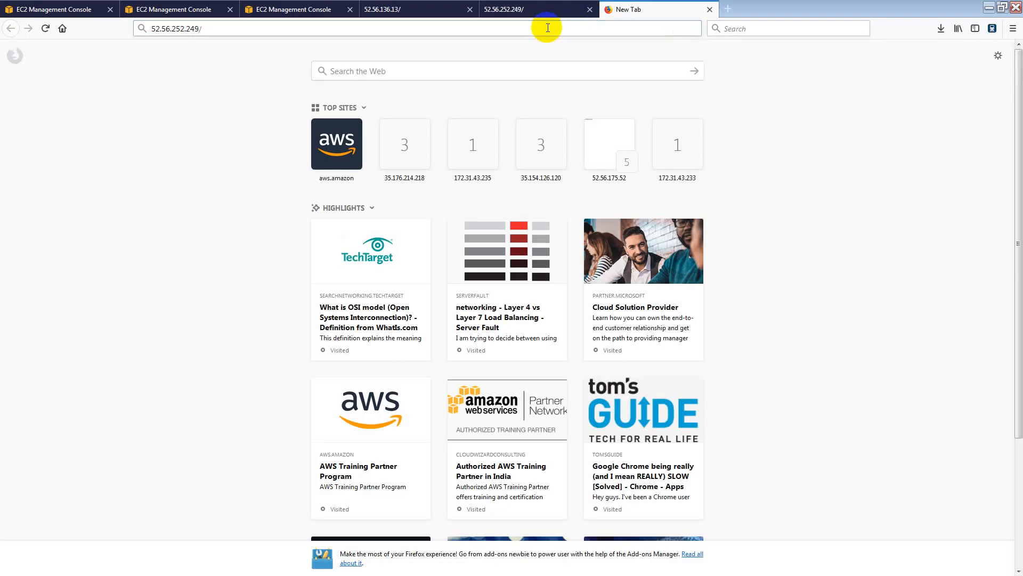
pyautogui.click(425, 10)
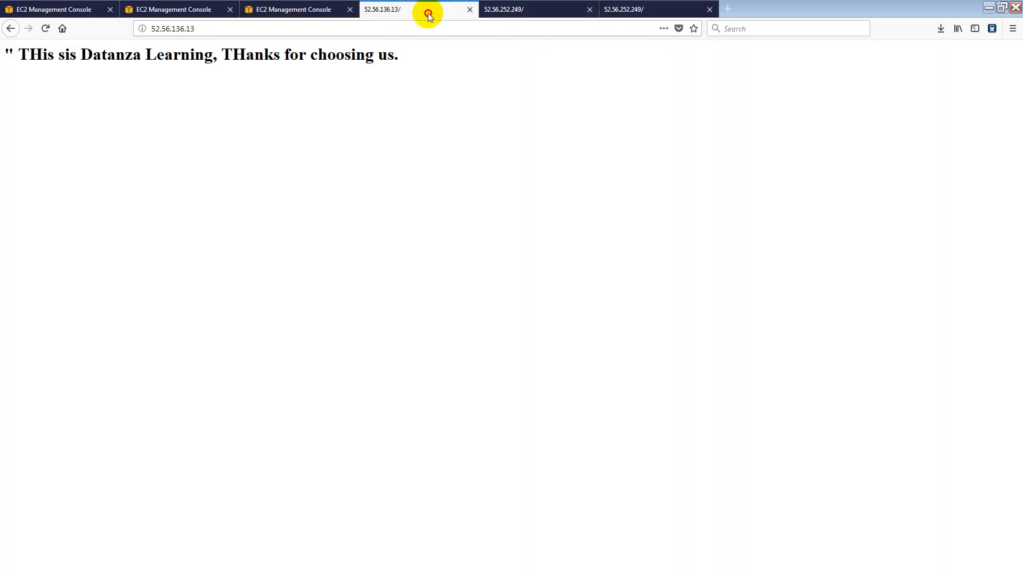
pyautogui.click(288, 10)
# Copy MyClassicLB's DNS name from its Description and load it in a new tab.
pyautogui.click(196, 9)
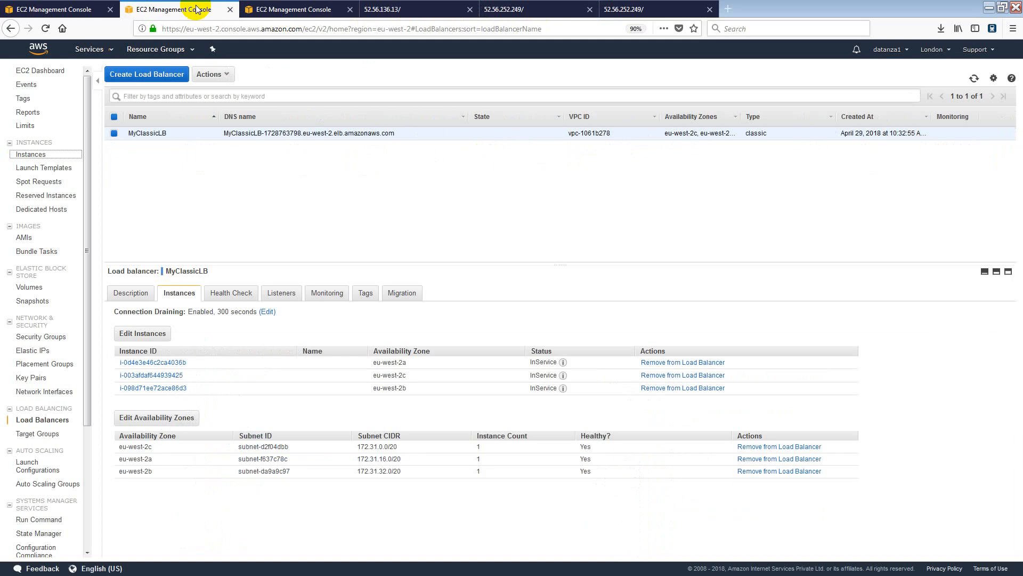
pyautogui.click(133, 294)
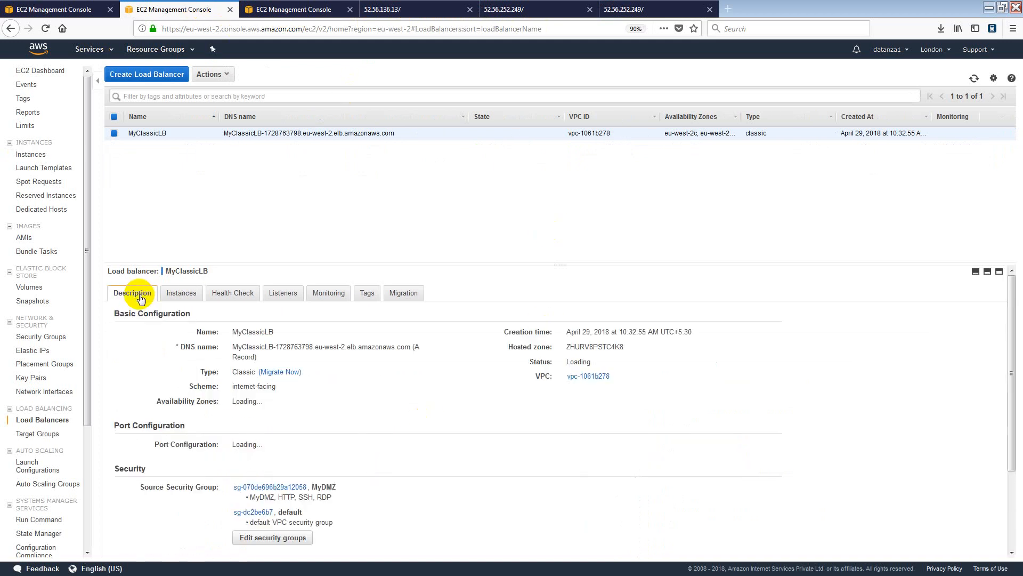
pyautogui.moveTo(223, 134); pyautogui.dragTo(393, 137)
pyautogui.hotkey('ctrl', 'c')
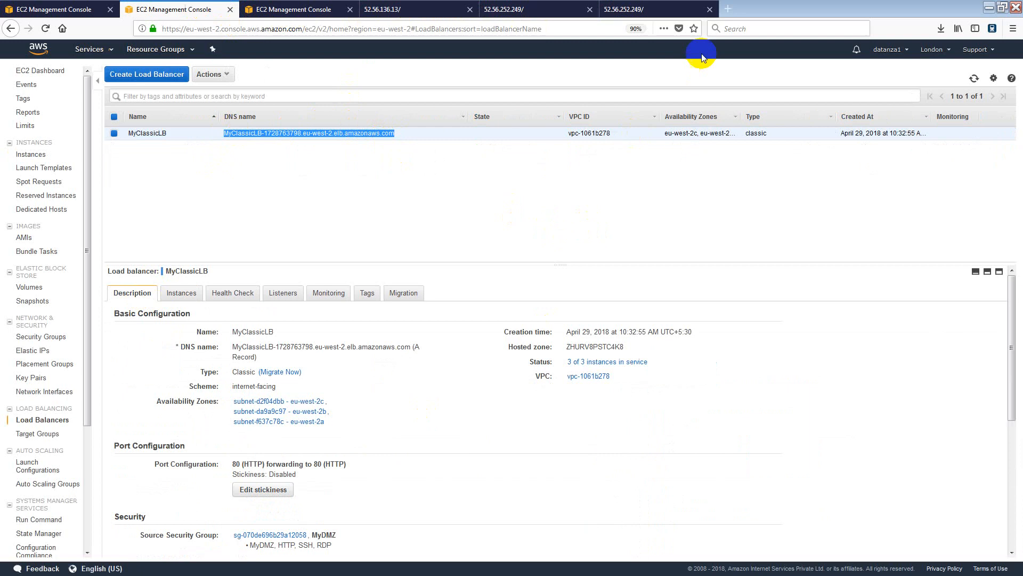
pyautogui.click(727, 9)
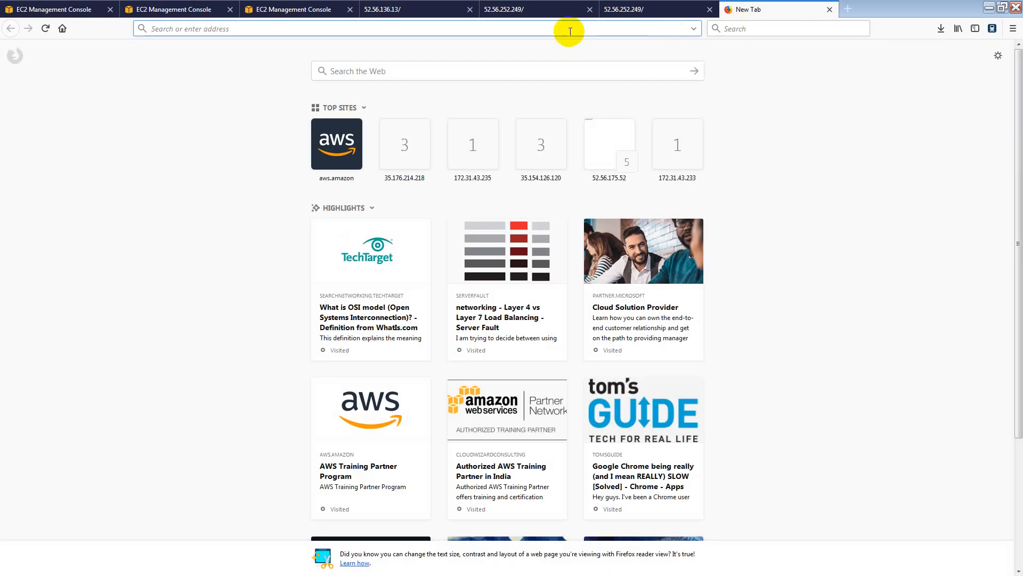
pyautogui.hotkey('ctrl', 'v')
pyautogui.press('Return')
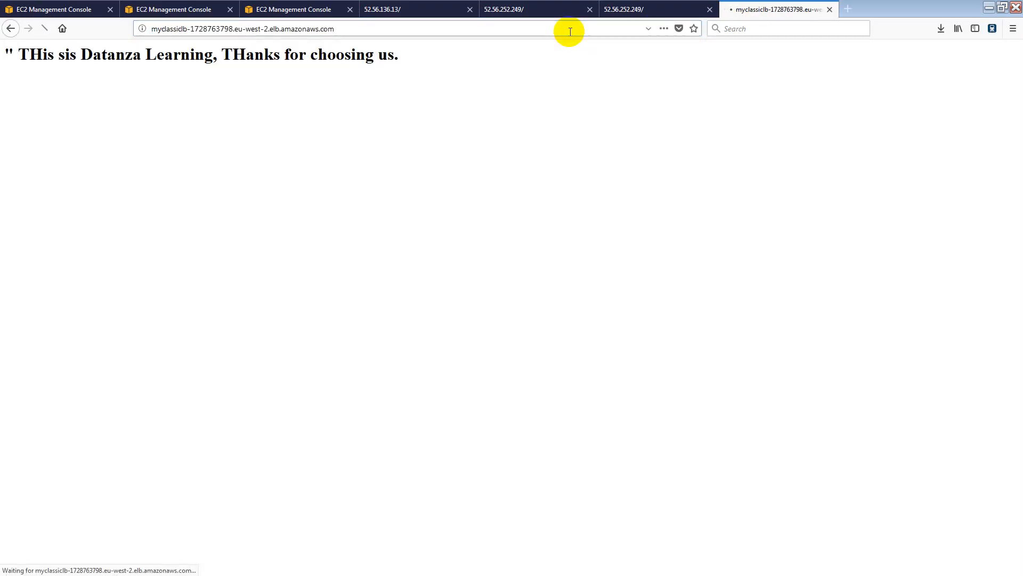
# Compare the 52.56.136.13, 52.56.252.249 and load balancer tabs to check the pages served.
pyautogui.click(621, 15)
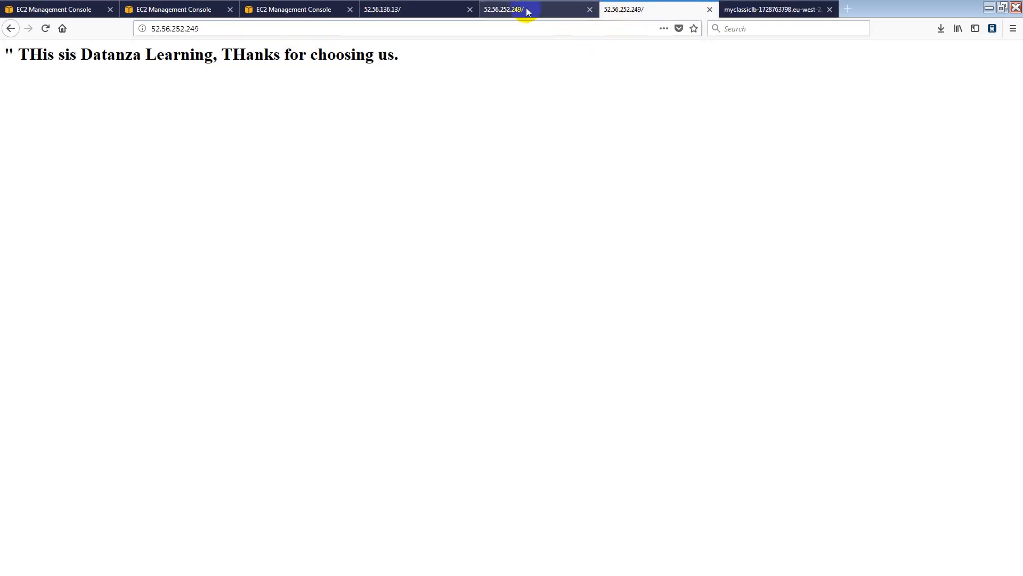
pyautogui.click(500, 12)
pyautogui.click(420, 9)
pyautogui.click(529, 9)
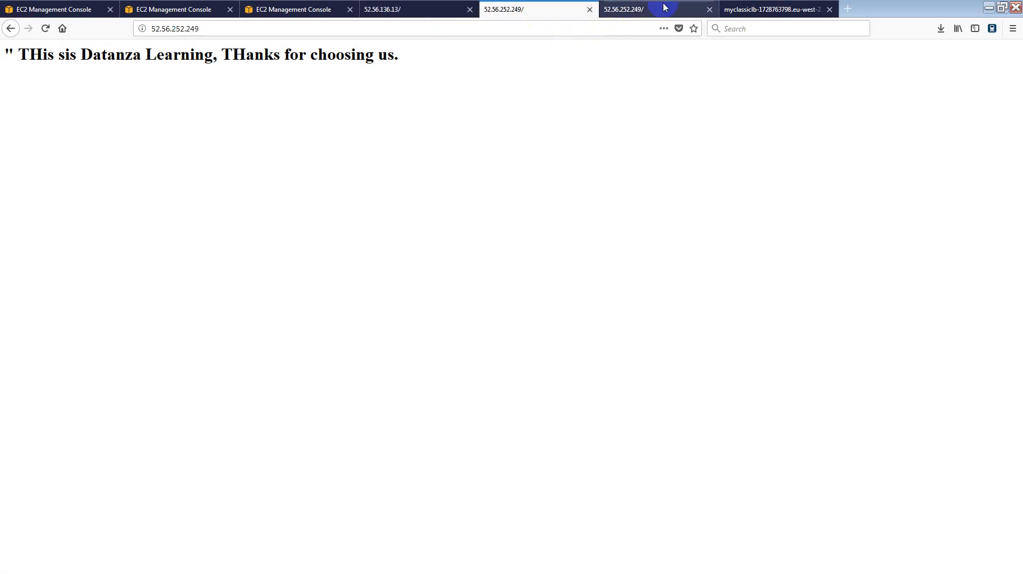
pyautogui.click(645, 10)
pyautogui.click(735, 9)
pyautogui.click(634, 10)
pyautogui.click(519, 11)
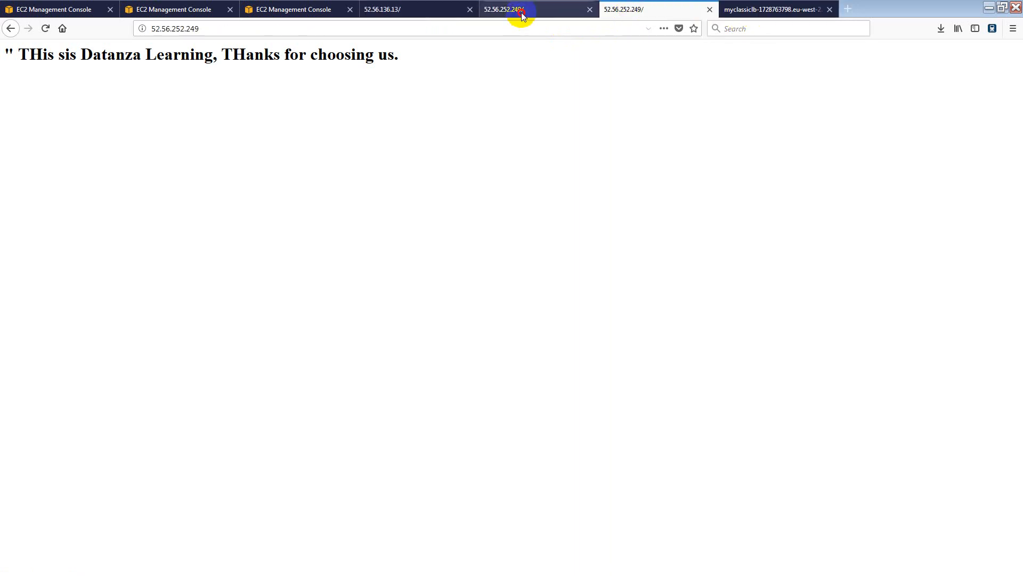
pyautogui.click(405, 12)
pyautogui.click(301, 14)
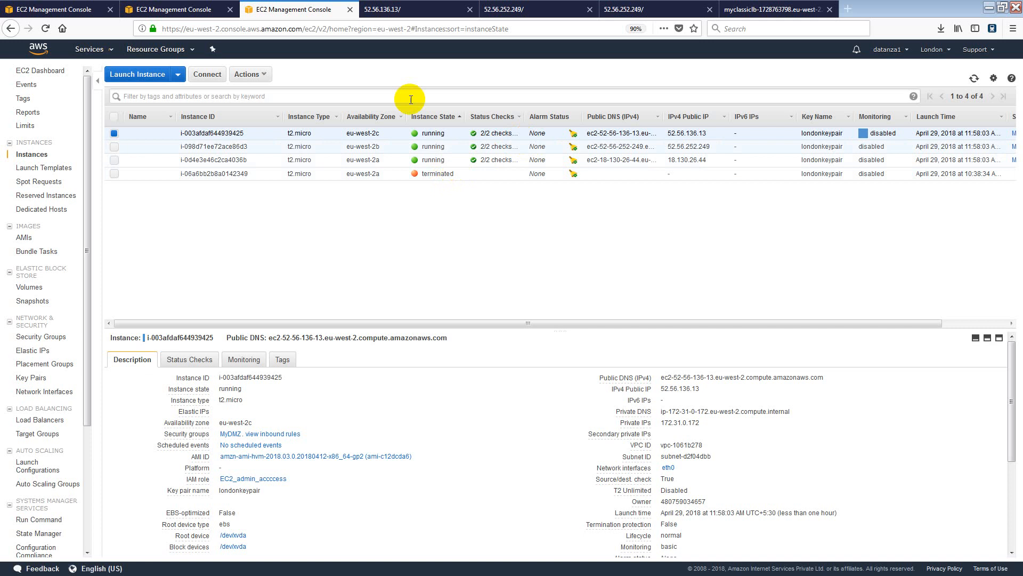
pyautogui.click(411, 9)
pyautogui.click(528, 9)
pyautogui.click(622, 10)
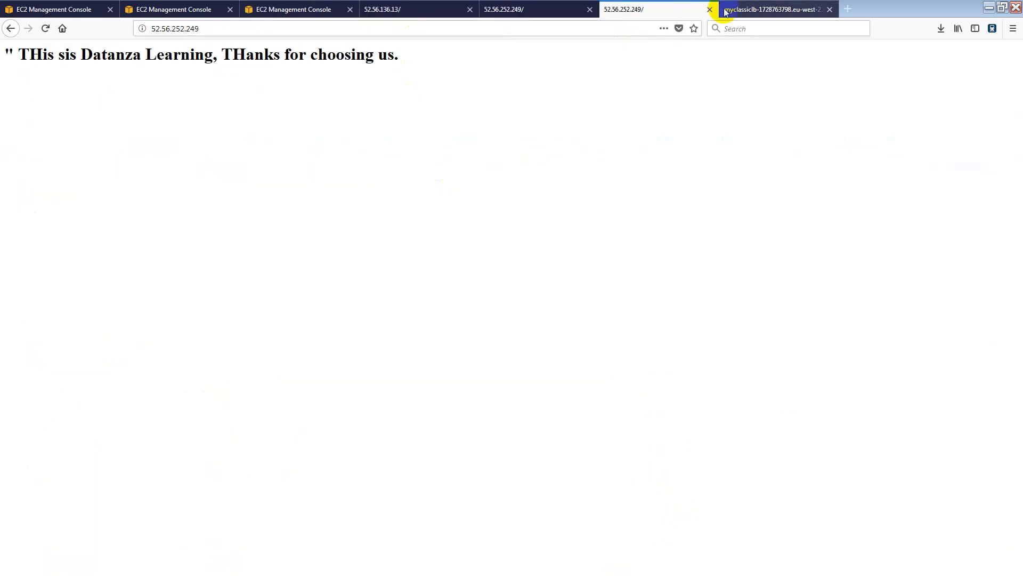
pyautogui.click(741, 9)
pyautogui.click(287, 9)
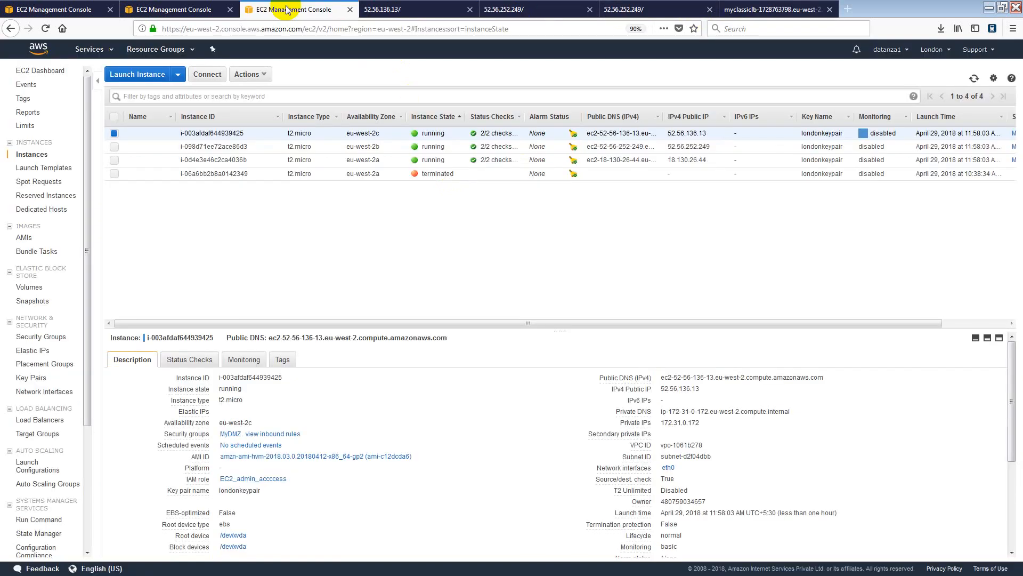
pyautogui.click(173, 9)
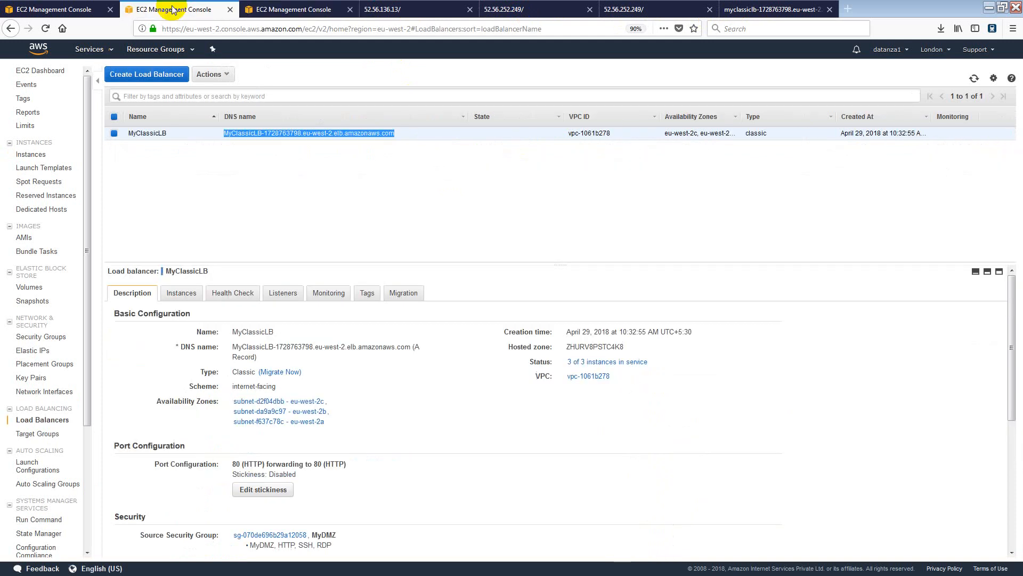
pyautogui.click(195, 296)
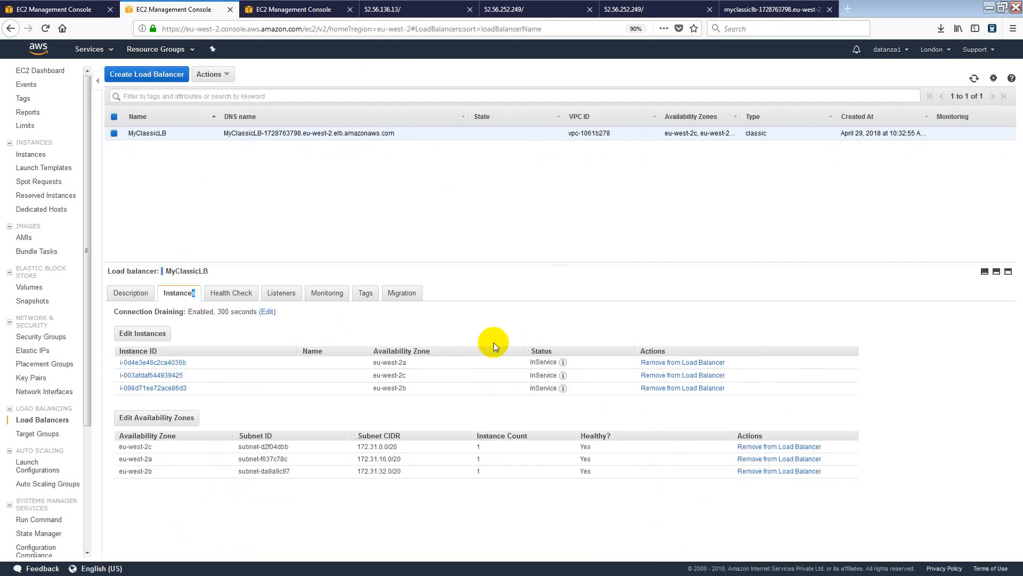
pyautogui.click(303, 13)
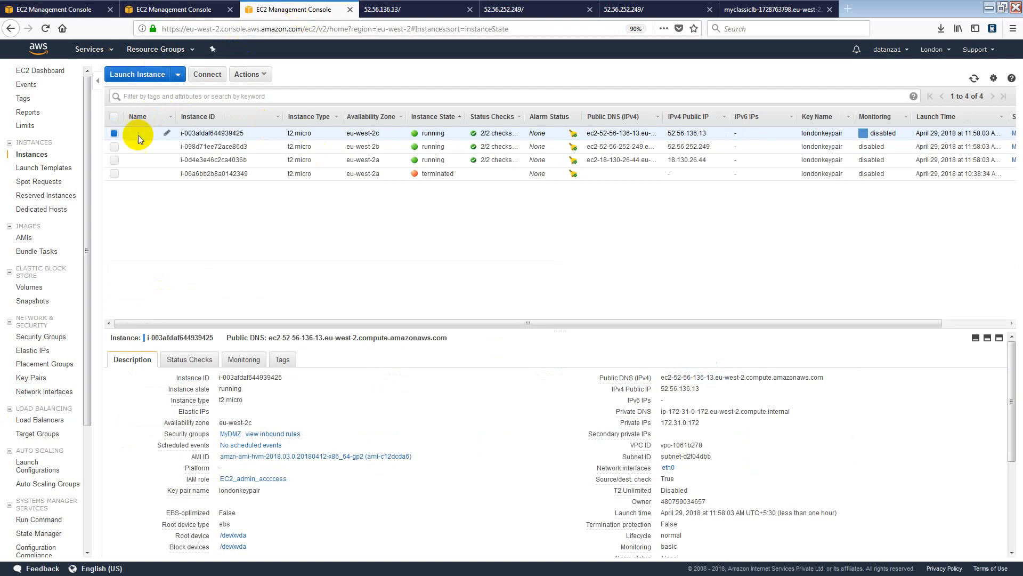
# Select instances i-098d71ee72ace86d3 and i-0d4e3e46c2ca4036b and terminate both via Instance State > Terminate.
pyautogui.click(114, 147)
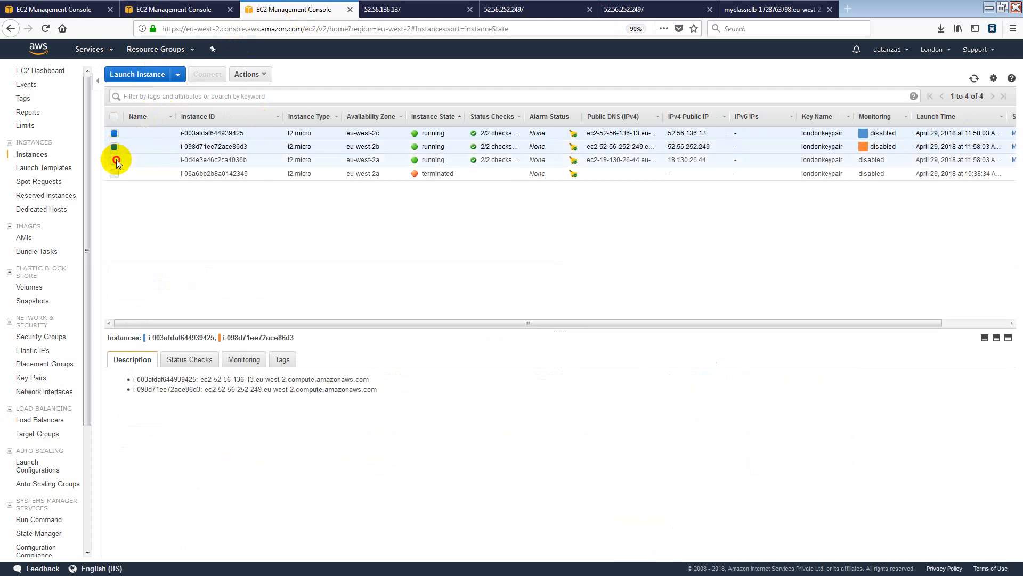
pyautogui.click(115, 160)
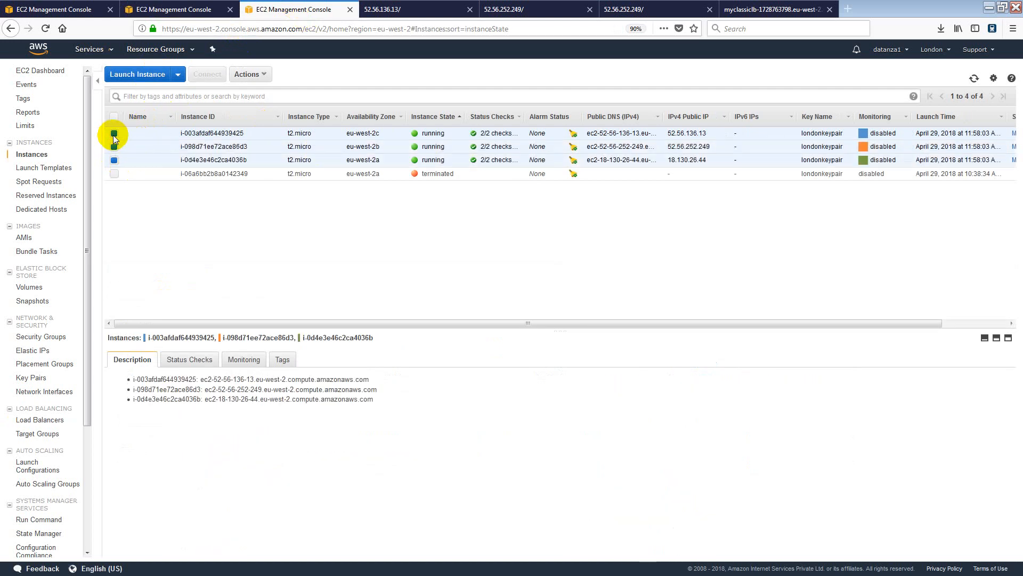
pyautogui.click(114, 134)
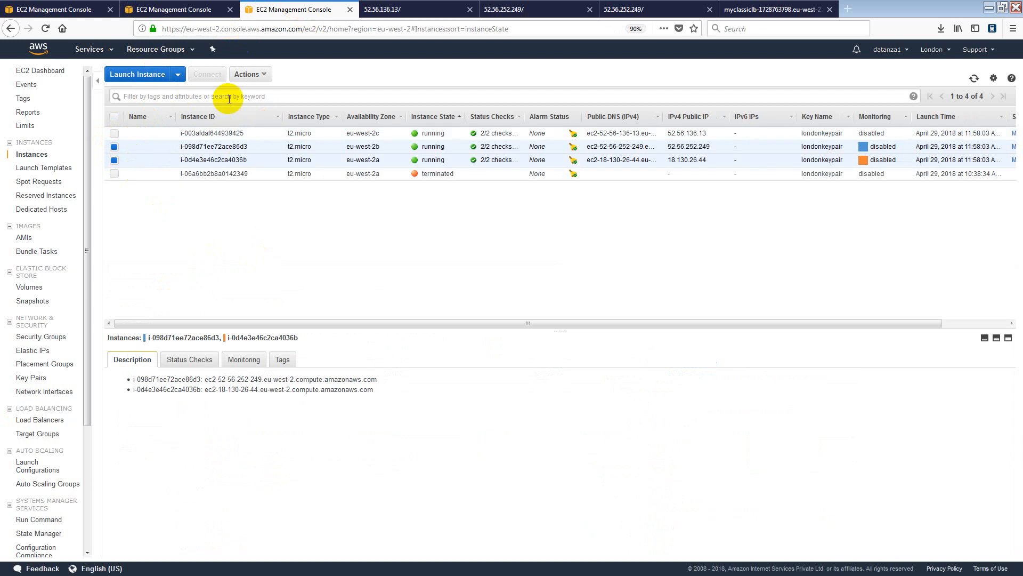
pyautogui.click(264, 77)
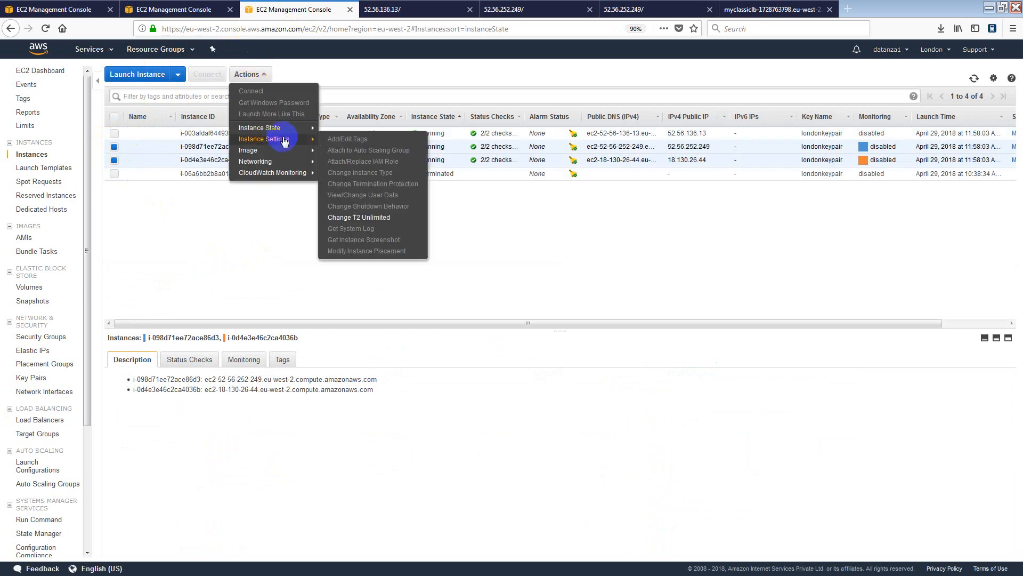
pyautogui.moveTo(270, 128)
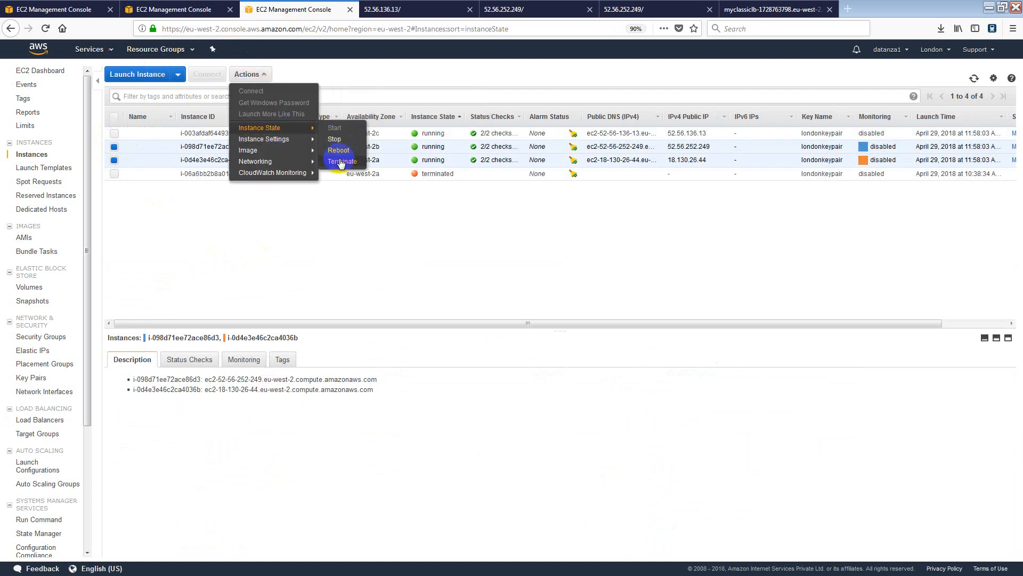
pyautogui.click(341, 162)
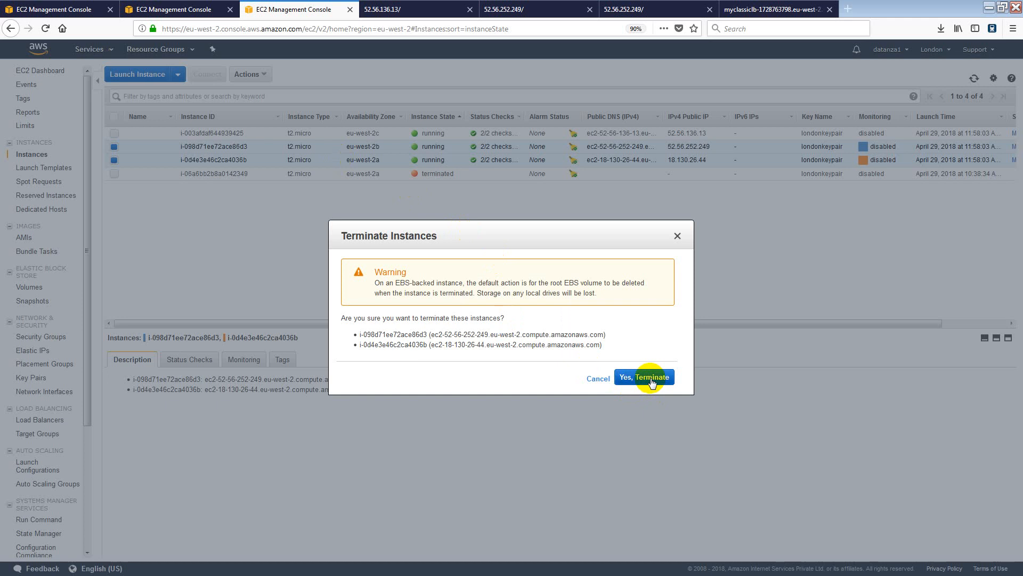
pyautogui.click(653, 380)
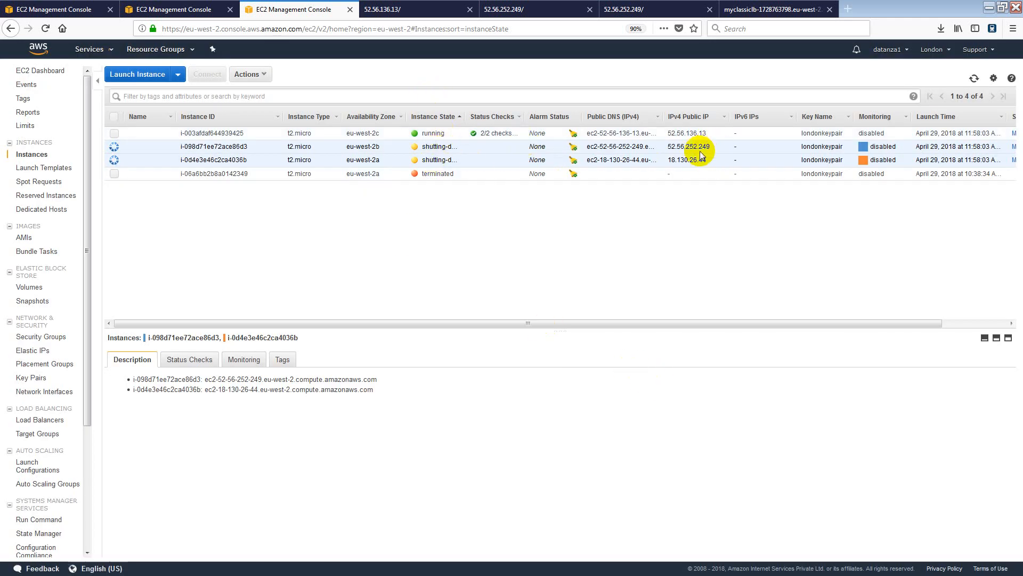
pyautogui.click(529, 10)
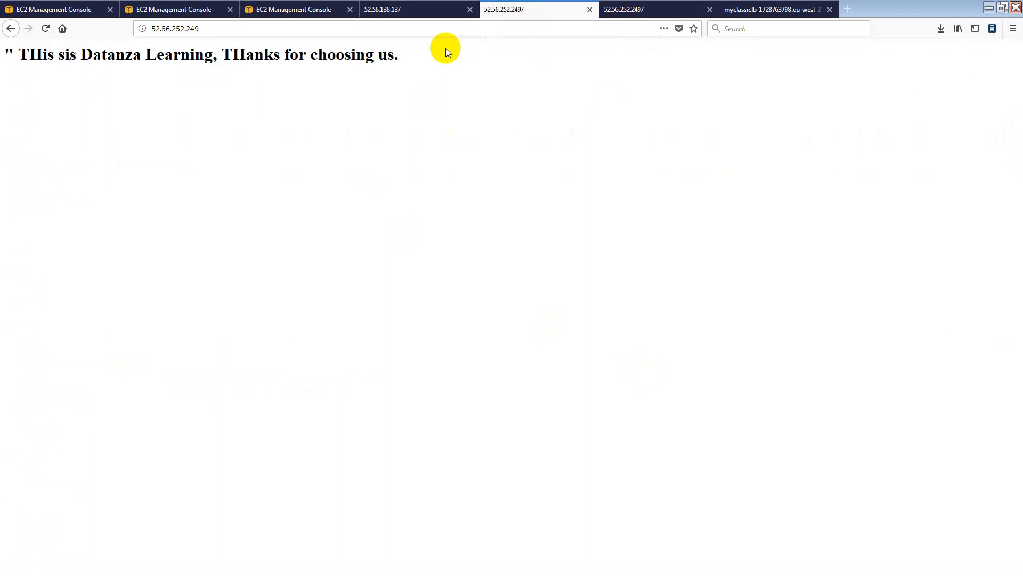
pyautogui.click(441, 31)
pyautogui.press('Return')
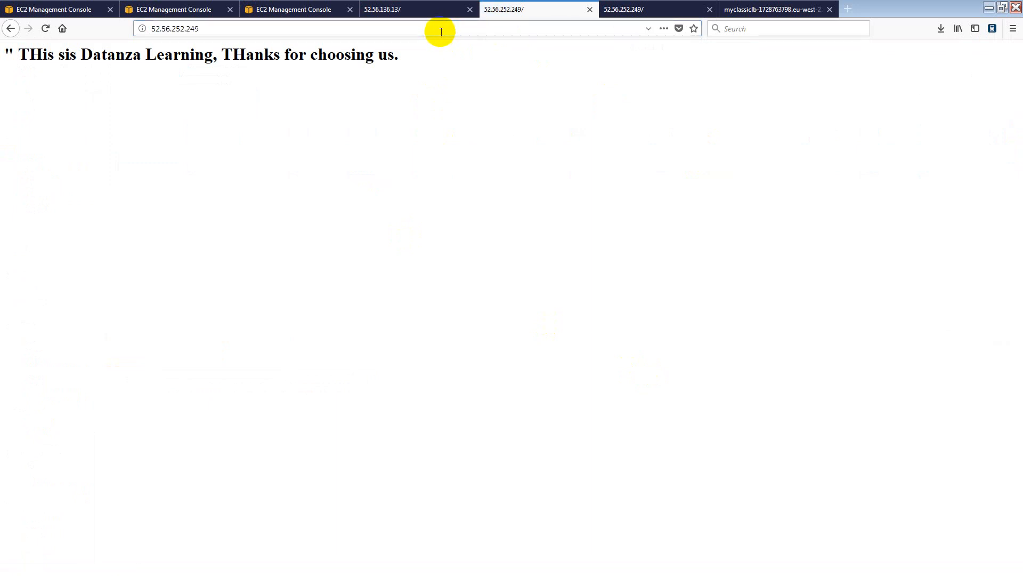
pyautogui.press('Return')
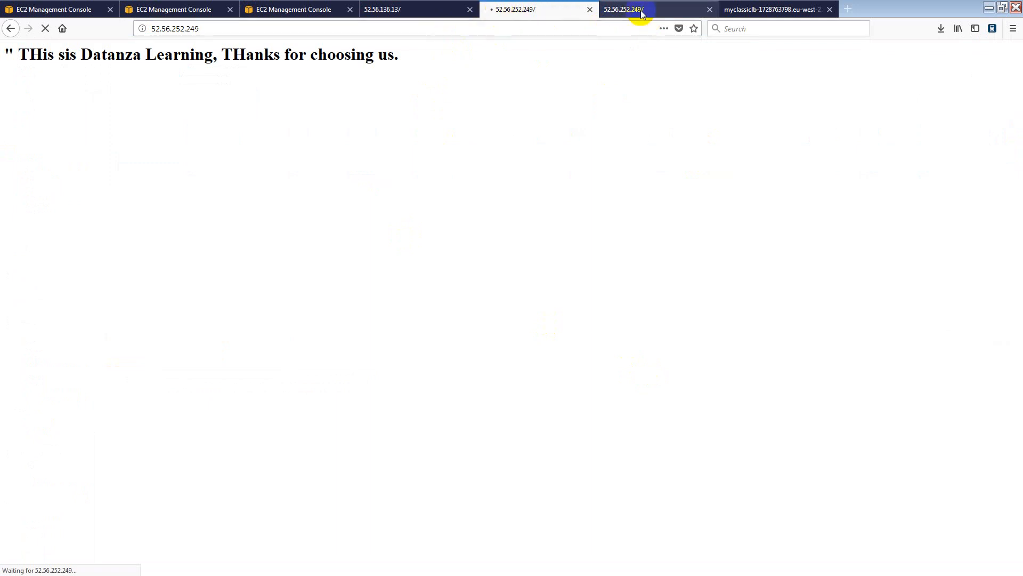
pyautogui.click(621, 10)
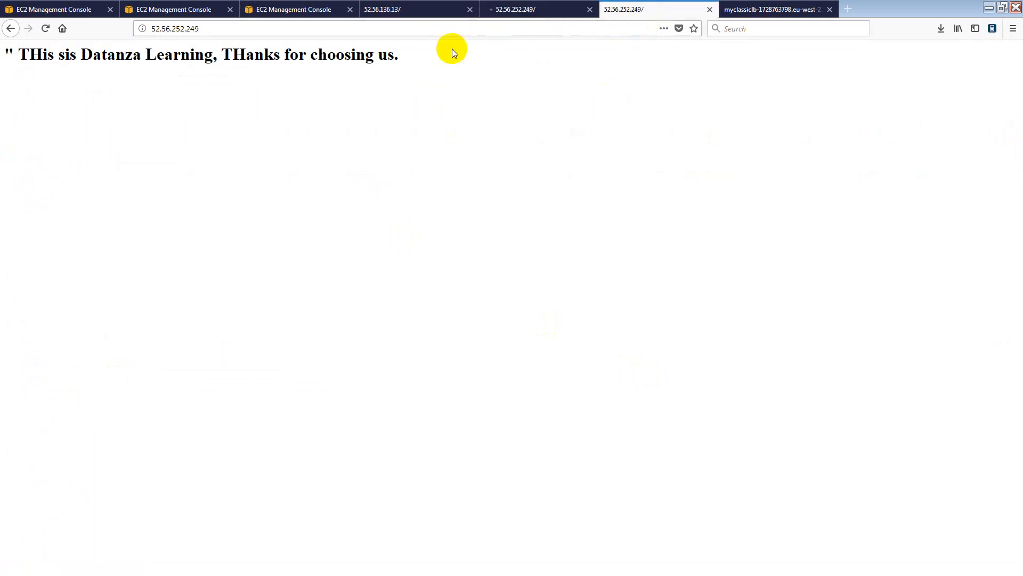
pyautogui.press('F5')
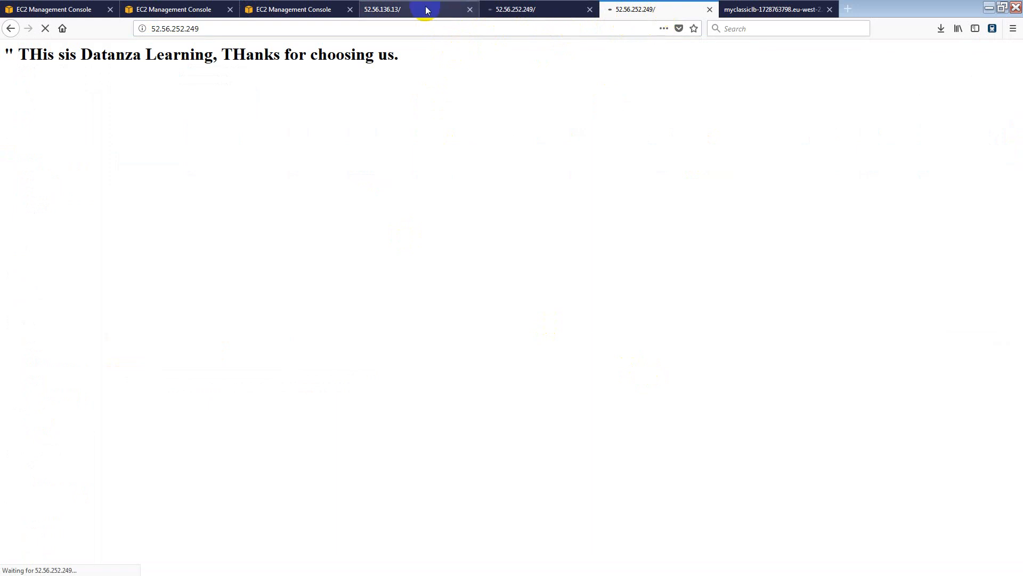
pyautogui.click(426, 10)
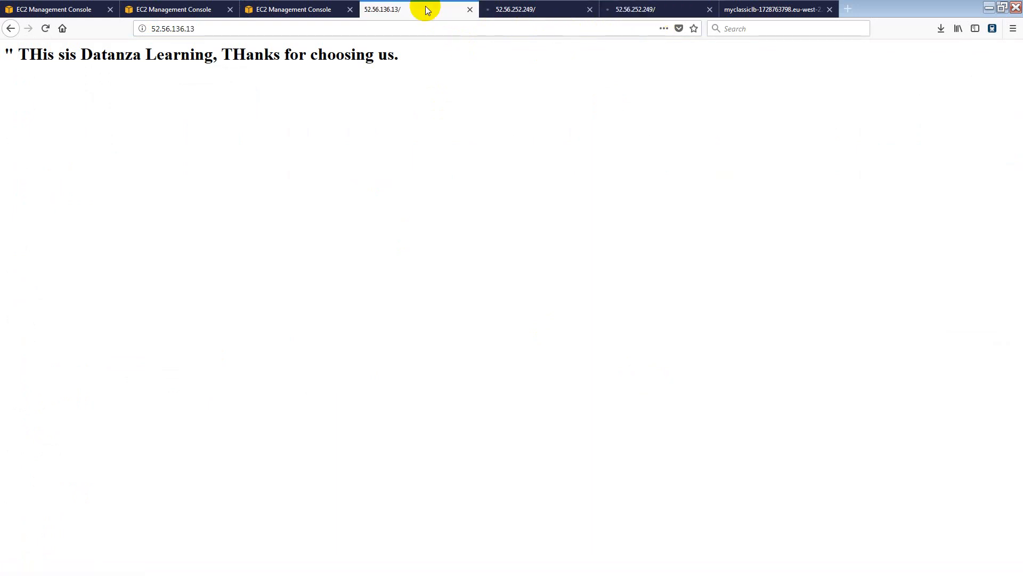
pyautogui.press('F5')
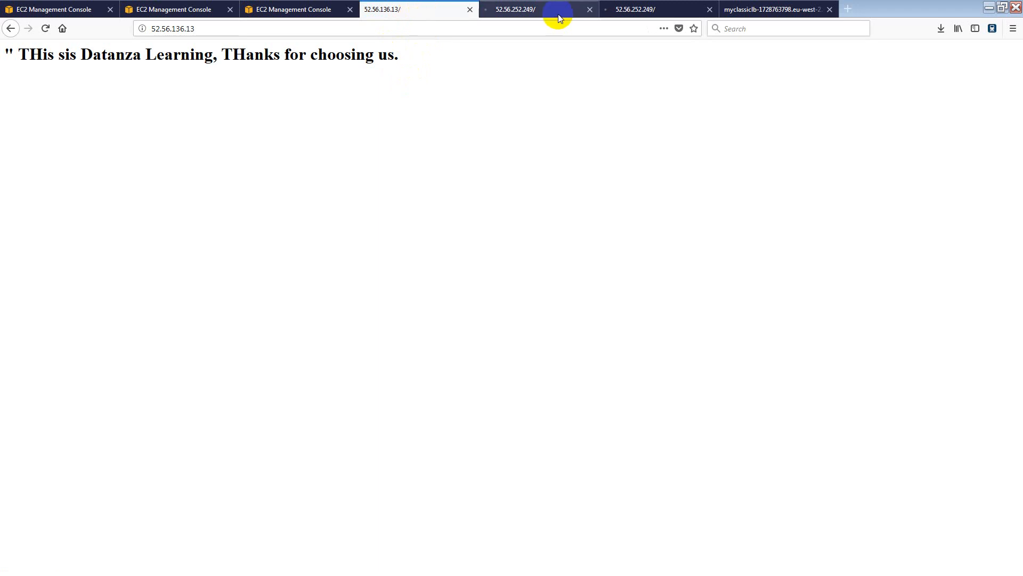
pyautogui.click(772, 9)
pyautogui.click(484, 31)
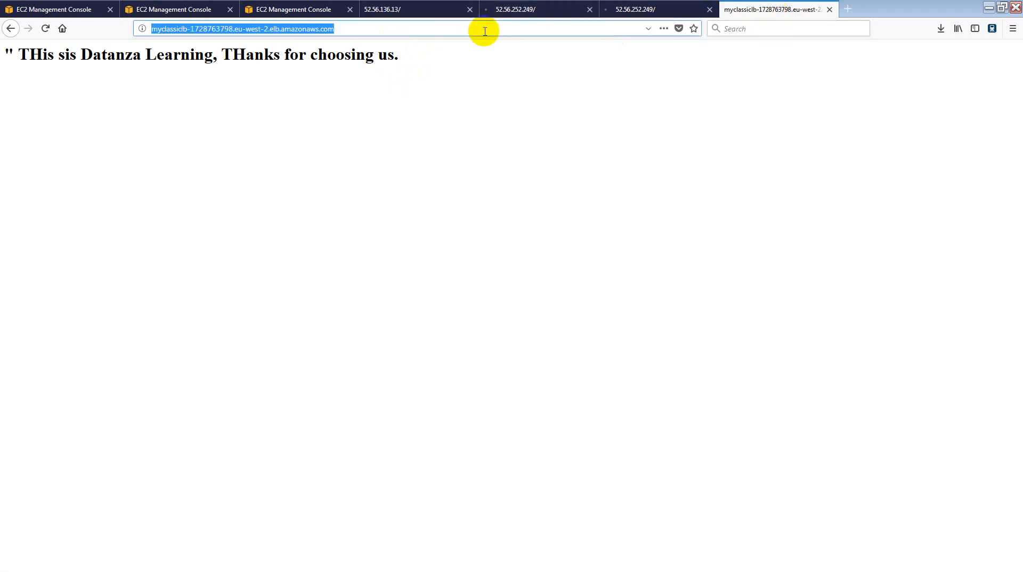
pyautogui.press('Return')
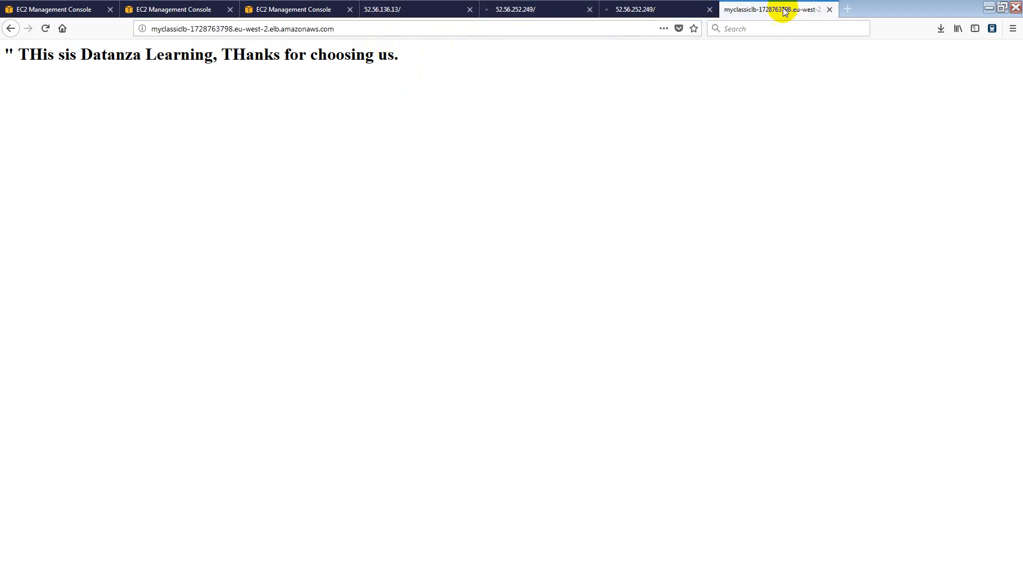
pyautogui.click(401, 8)
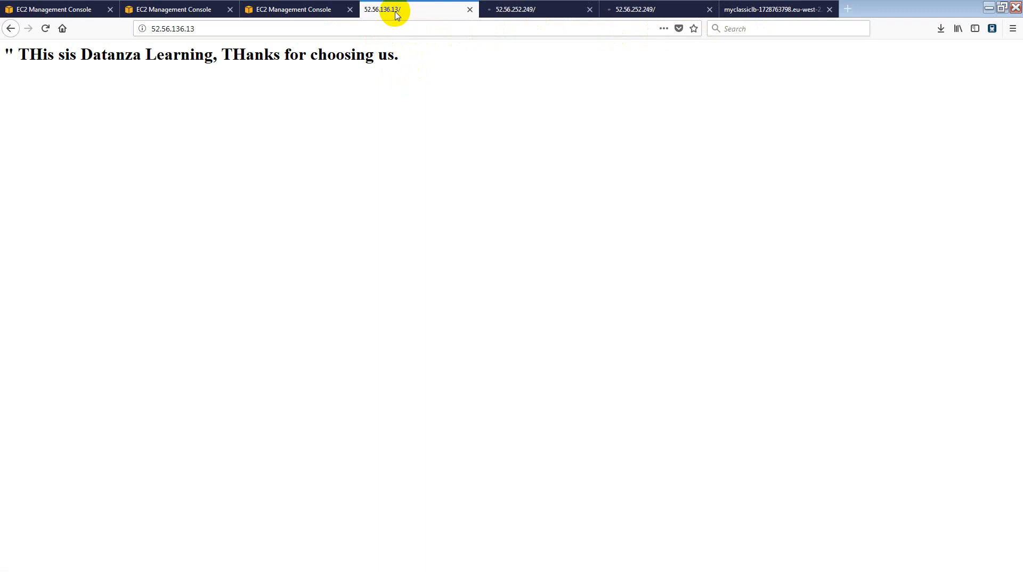
pyautogui.click(552, 11)
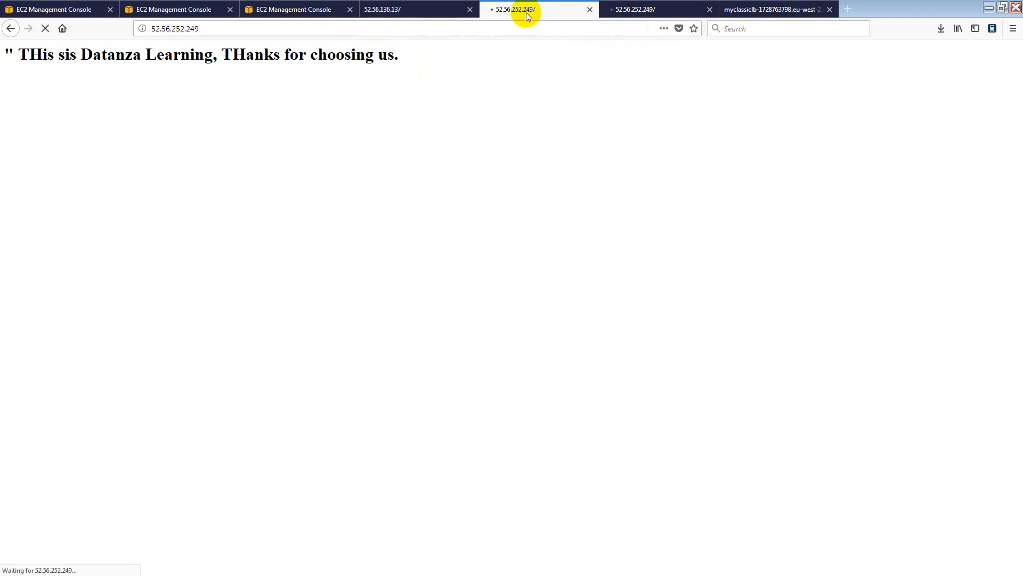
pyautogui.click(641, 13)
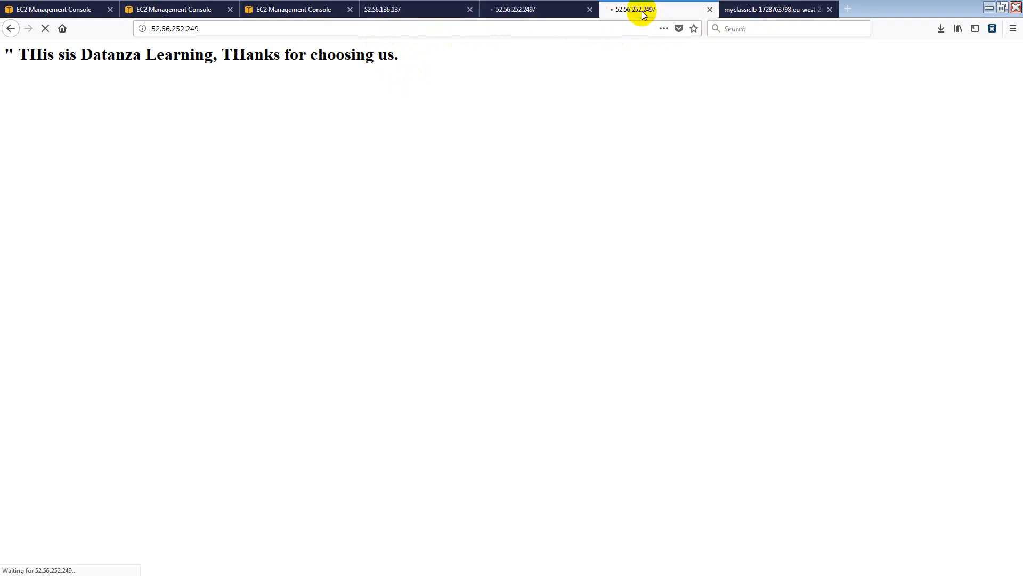
pyautogui.click(275, 12)
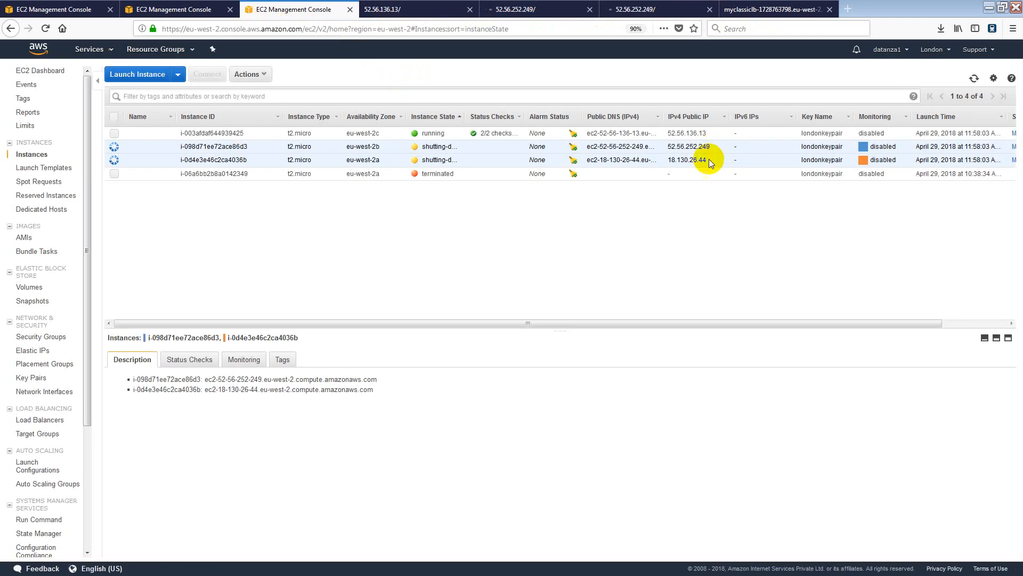
# Paste the load balancer address into the second 52.56.252.249 tab and load it.
pyautogui.moveTo(709, 159); pyautogui.dragTo(670, 164)
pyautogui.hotkey('ctrl', 'c')
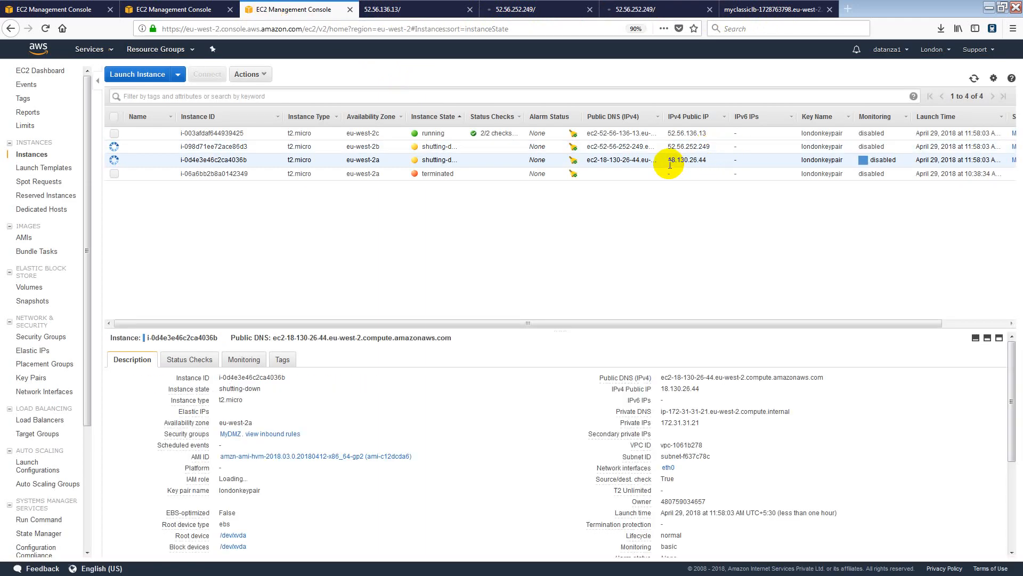
pyautogui.click(682, 12)
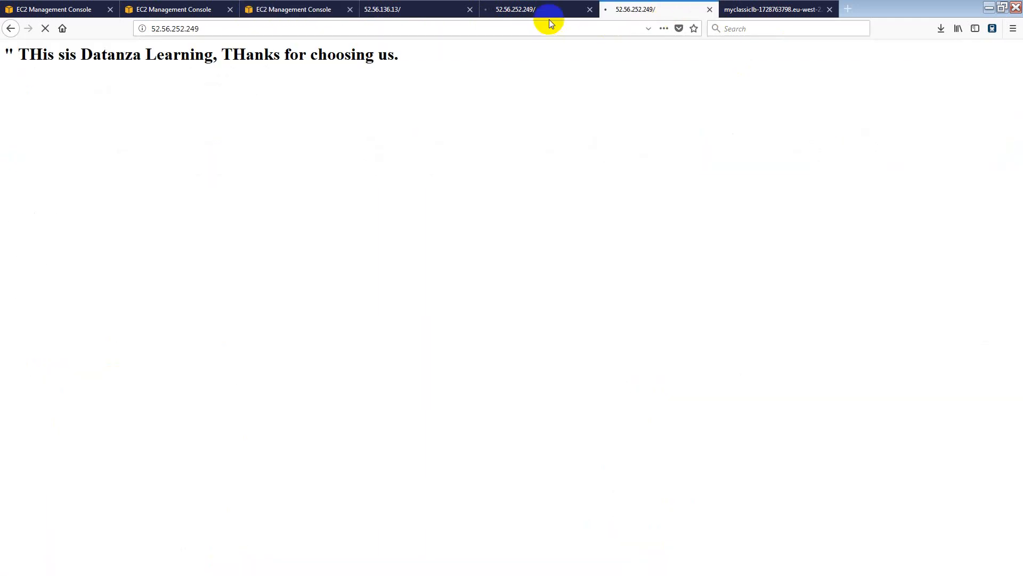
pyautogui.click(544, 26)
pyautogui.write('MyClassicLB-1728763798.eu-west-2.elb.amazonaws.com')
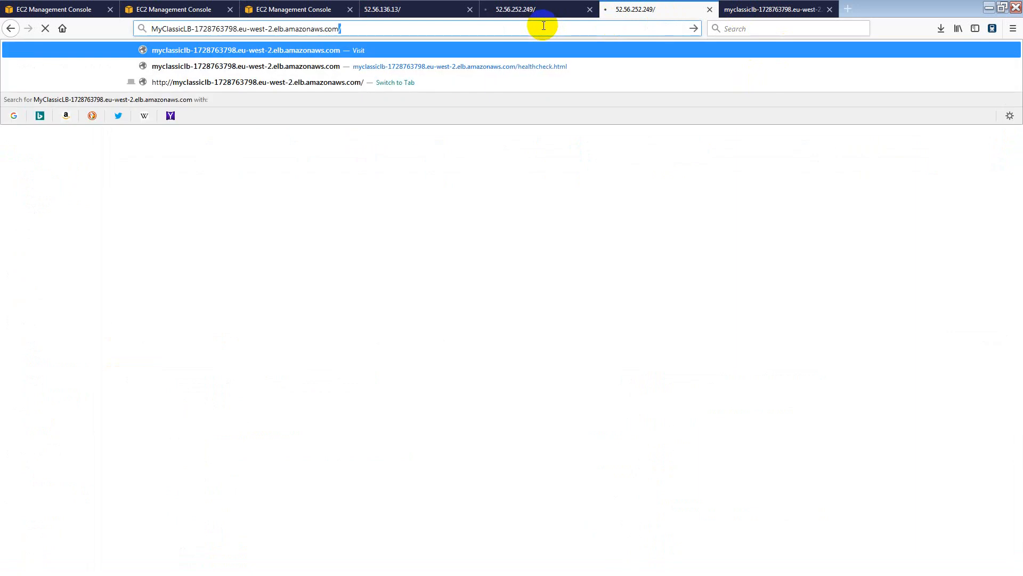
pyautogui.press('Return')
pyautogui.press('BackSpace')
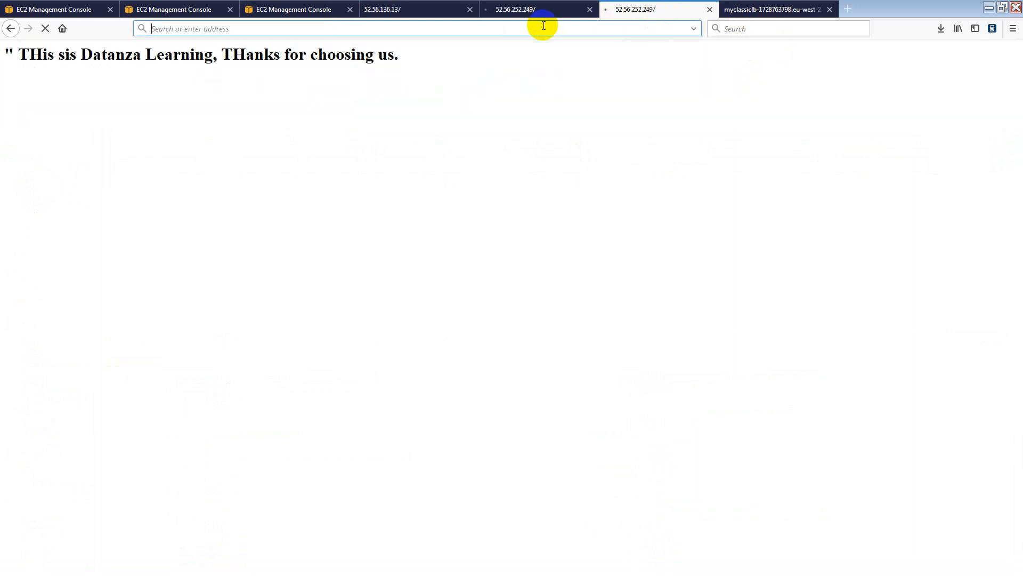
pyautogui.write('55')
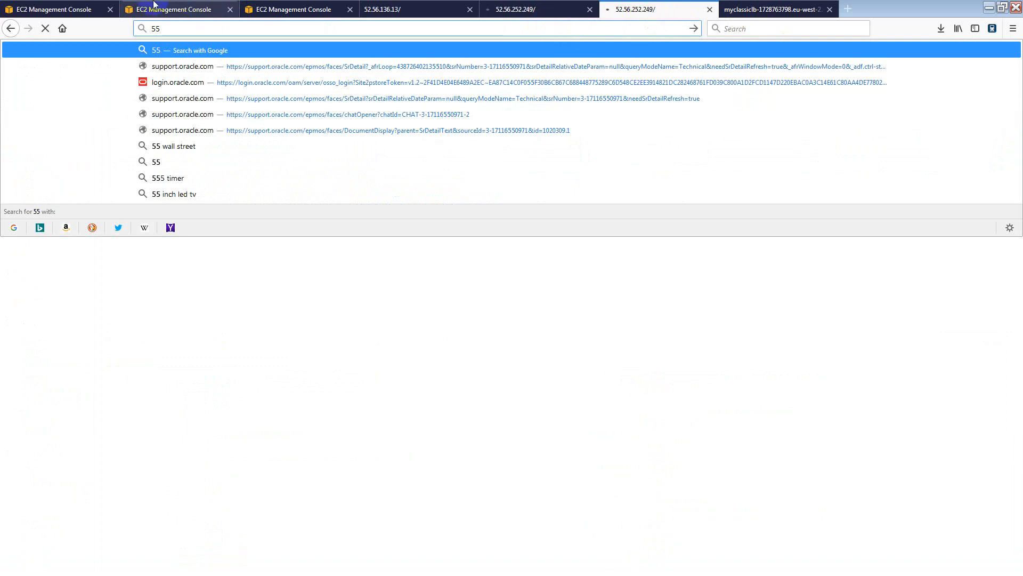
# Copy 18.130.26.44 from the EC2 instance list and load it in the same tab.
pyautogui.click(184, 9)
pyautogui.click(277, 10)
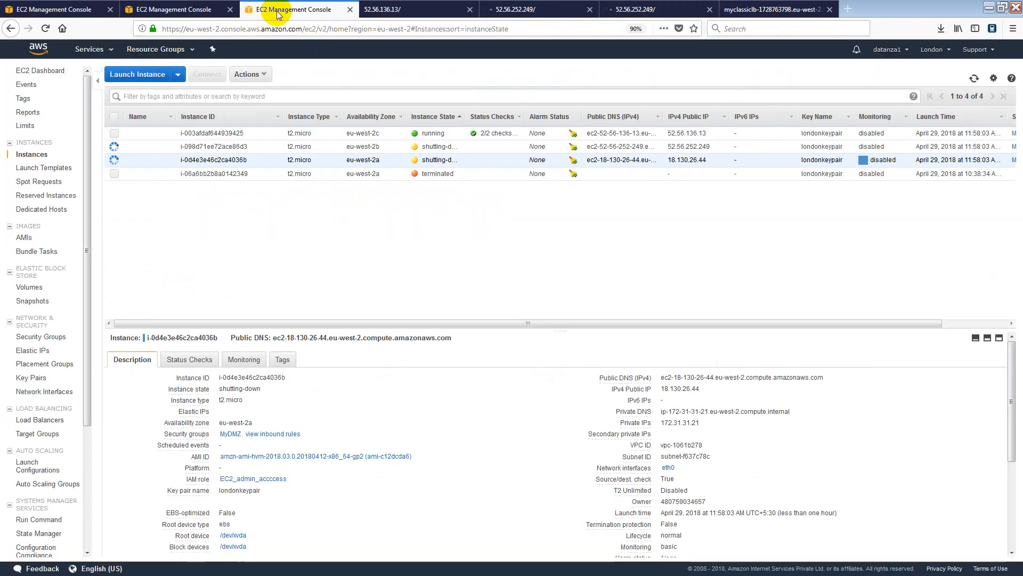
pyautogui.moveTo(711, 159); pyautogui.dragTo(670, 159)
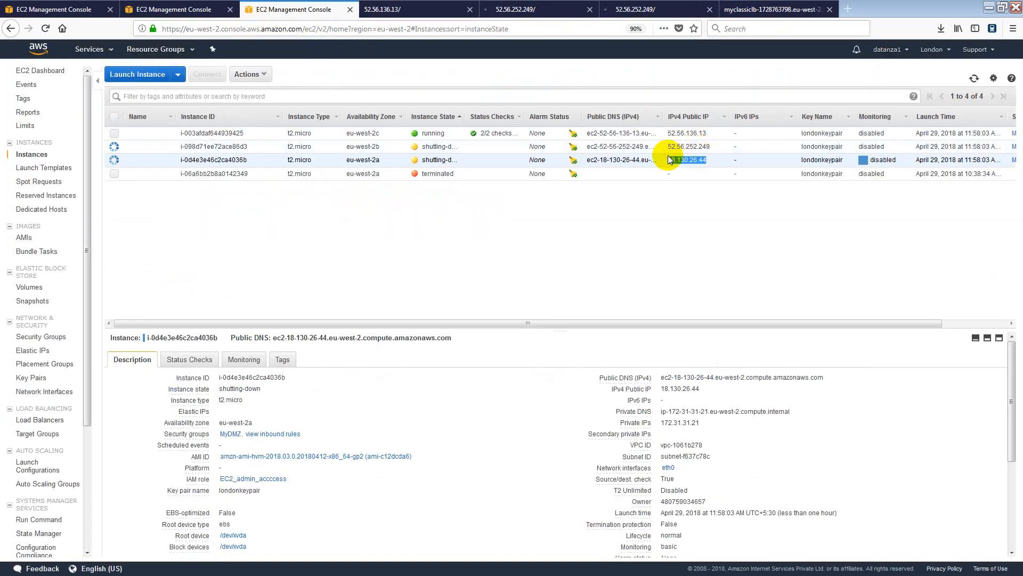
pyautogui.click(653, 9)
pyautogui.click(442, 28)
pyautogui.write('55')
pyautogui.press('BackSpace')
pyautogui.press('BackSpace')
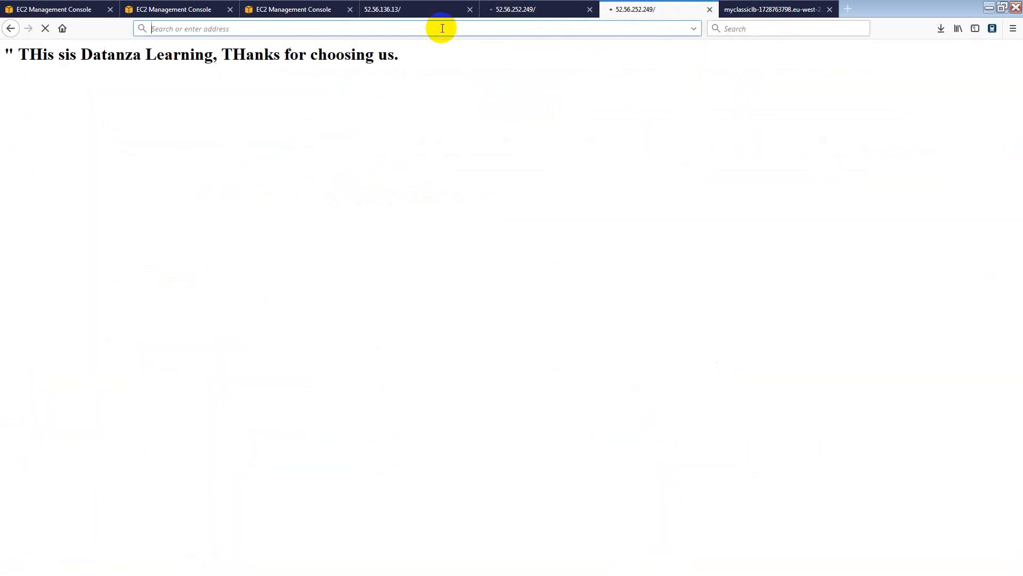
pyautogui.hotkey('ctrl', 'v')
pyautogui.press('Return')
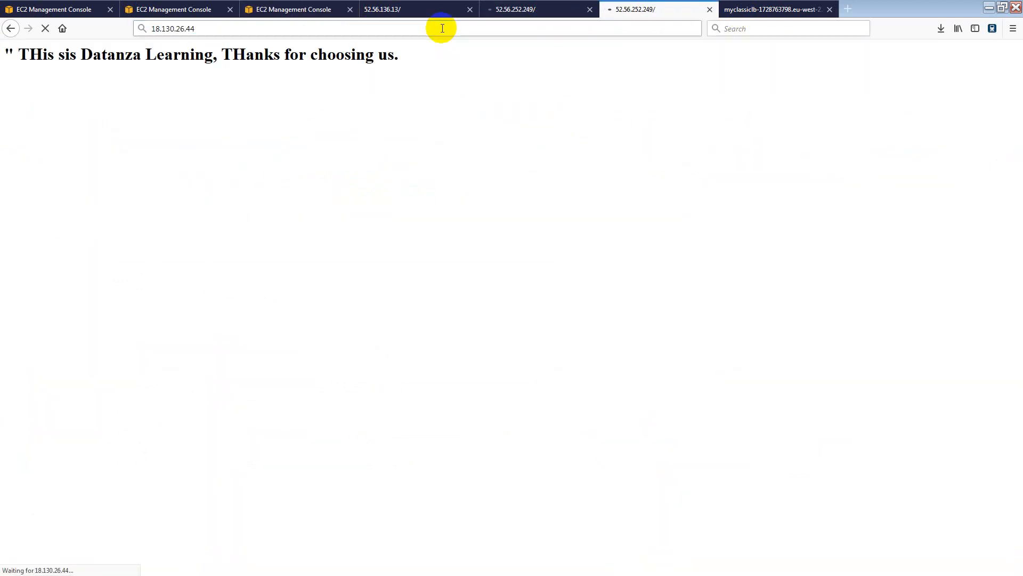
# Compare the instance and load balancer tabs, then return to the EC2 Load Balancers page.
pyautogui.doubleClick(190, 28)
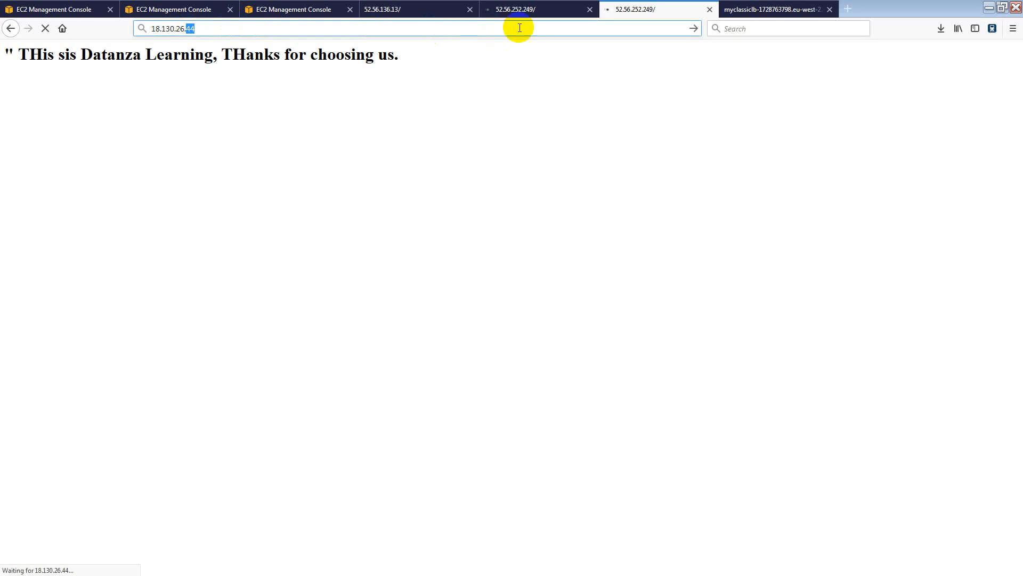
pyautogui.click(515, 12)
pyautogui.click(633, 12)
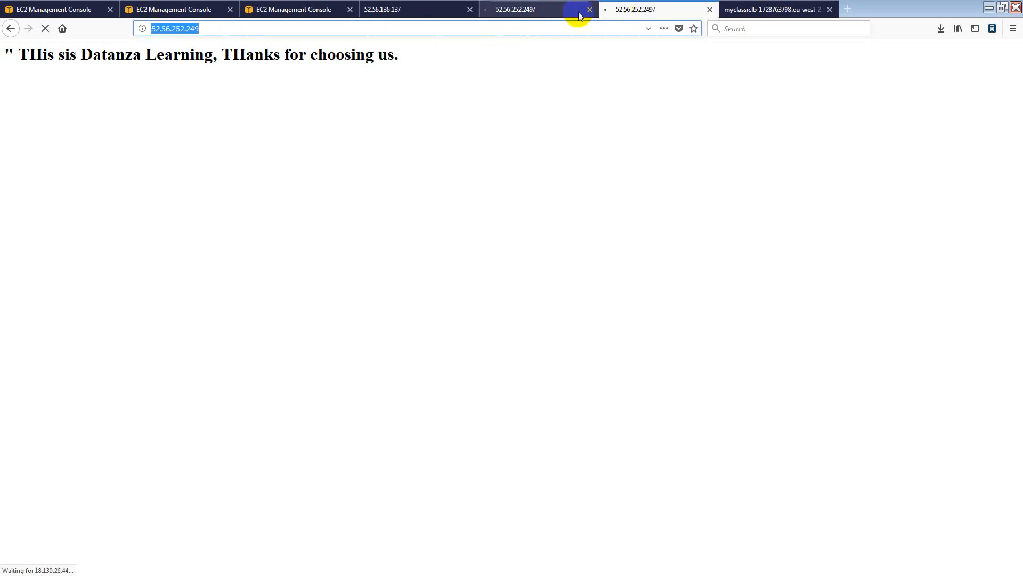
pyautogui.click(580, 15)
pyautogui.click(613, 15)
pyautogui.click(408, 13)
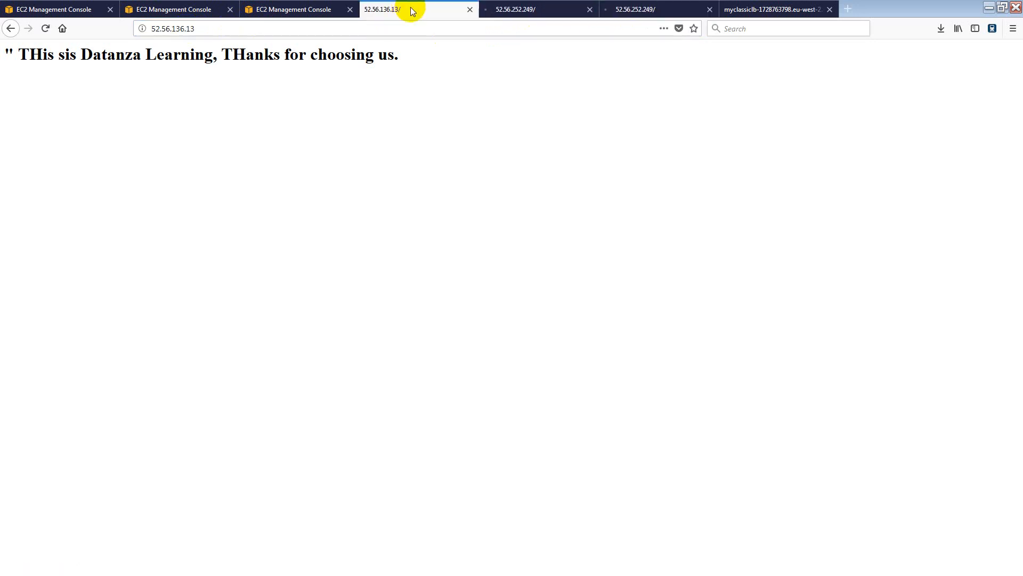
pyautogui.click(751, 11)
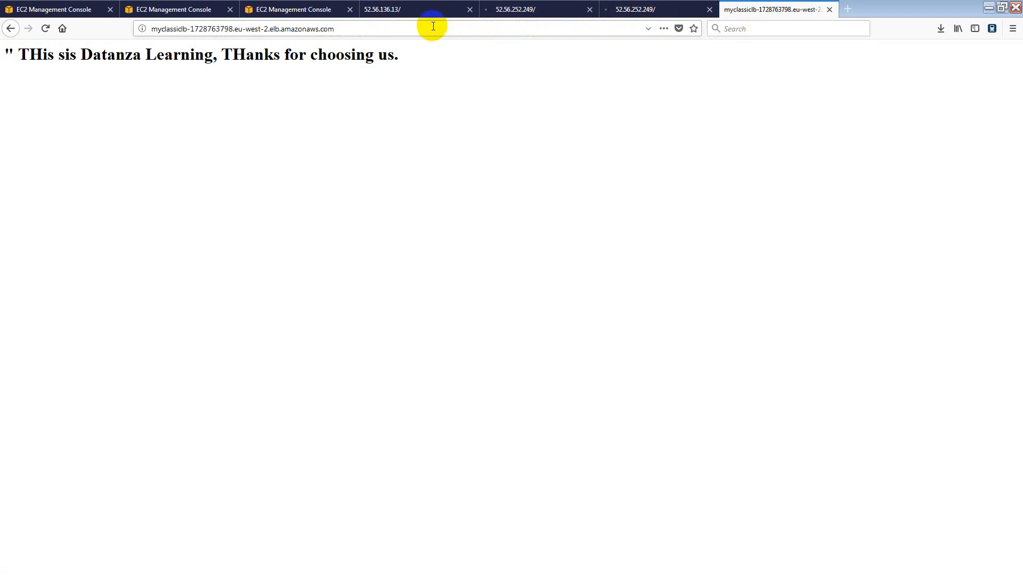
pyautogui.click(433, 26)
pyautogui.click(148, 14)
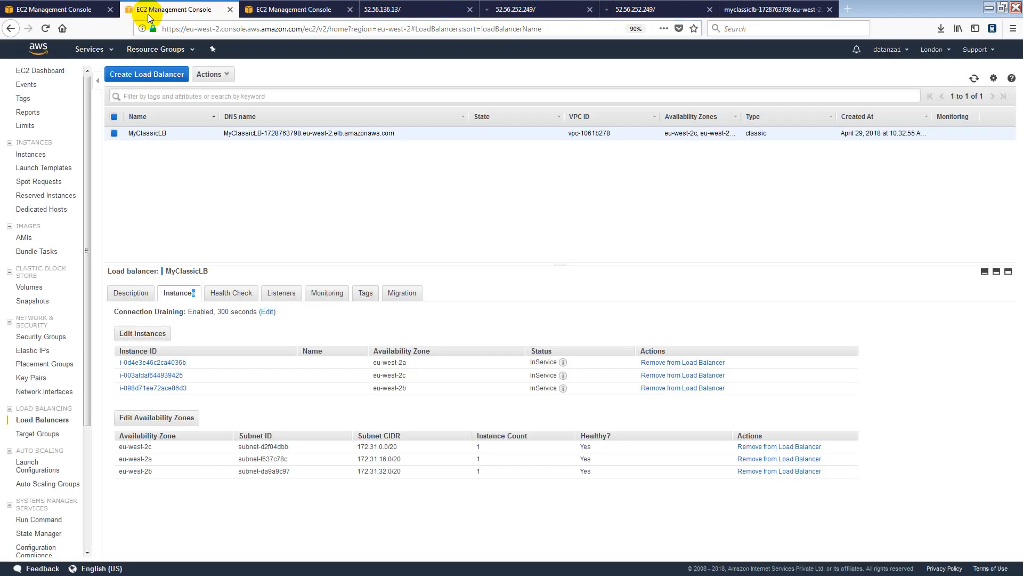
# Refresh the load balancer status, glance at the instance and load balancer pages, then reopen the EC2 instances list.
pyautogui.click(975, 78)
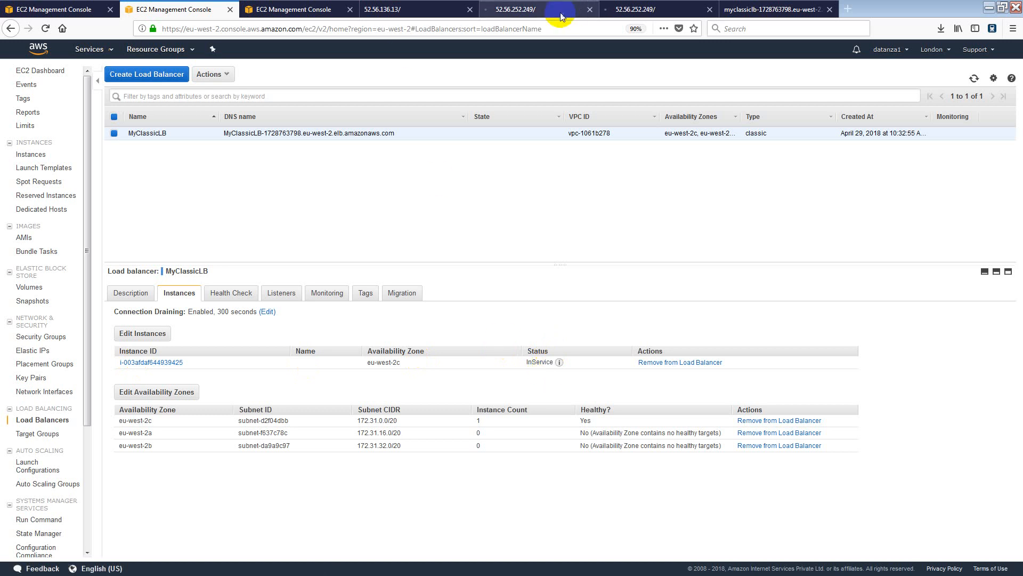
pyautogui.click(622, 10)
pyautogui.click(388, 9)
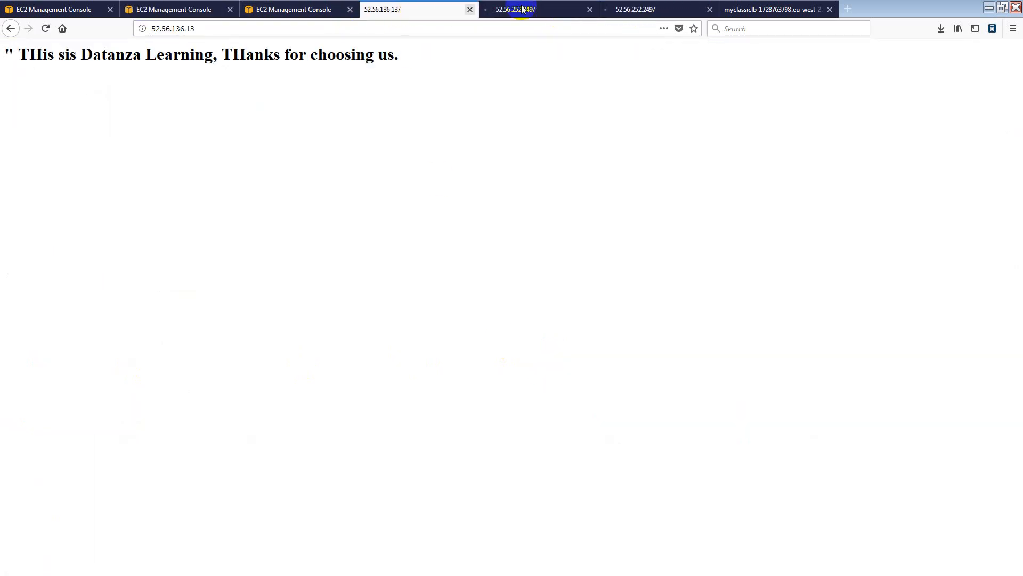
pyautogui.click(772, 9)
pyautogui.click(303, 7)
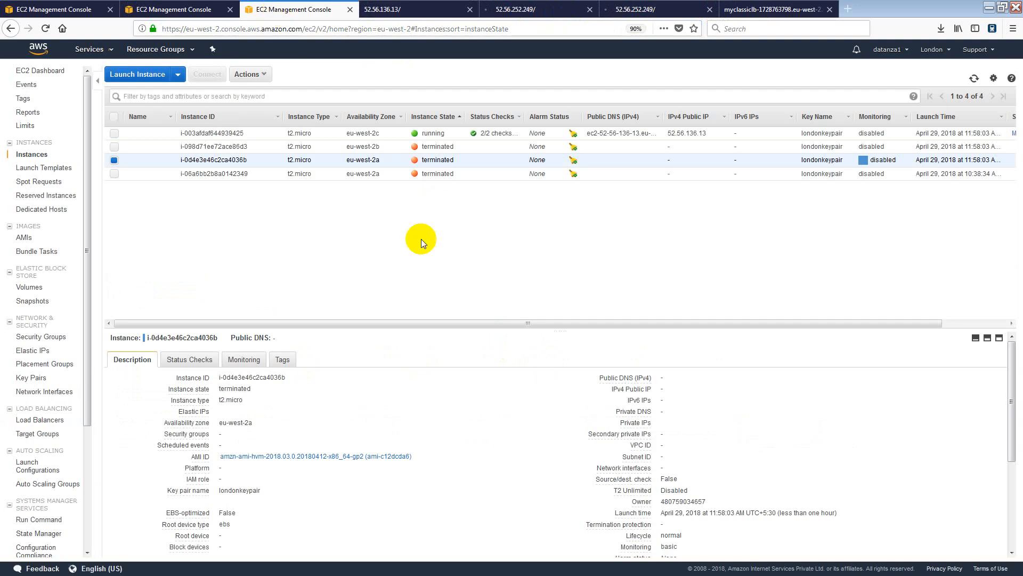
# Reload the instances list repeatedly until the replacement instances appear.
pyautogui.click(974, 78)
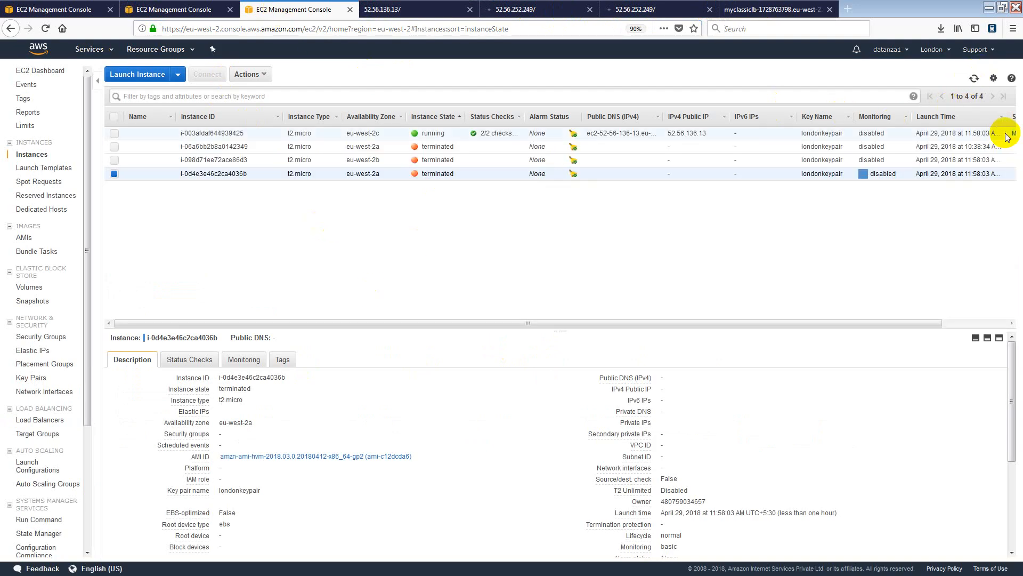
pyautogui.click(974, 79)
pyautogui.click(974, 79)
pyautogui.click(973, 79)
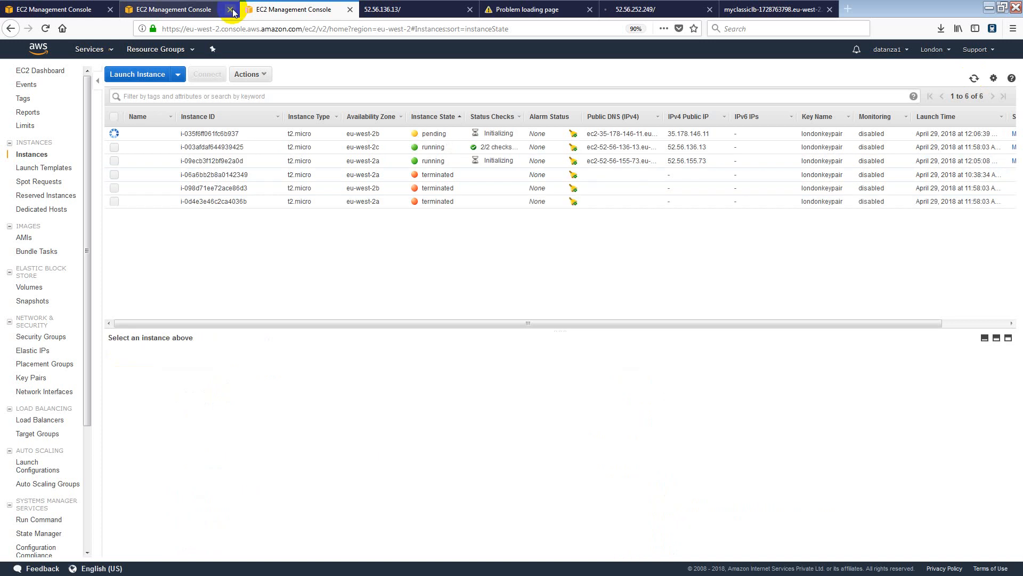
# Inspect the new eu-west-2a instance and the original running one, then go to MyClassicLB's instances.
pyautogui.click(421, 160)
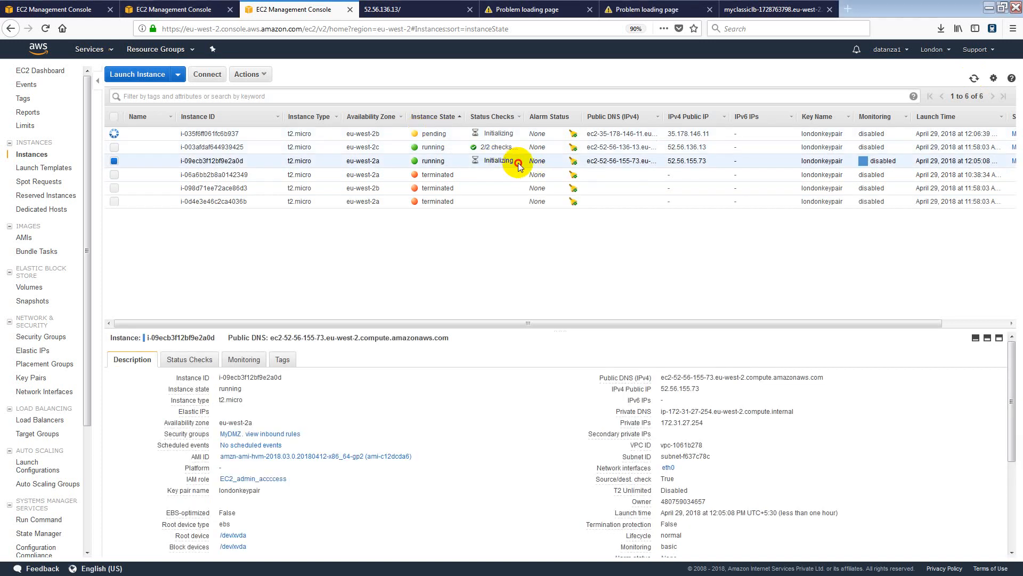
pyautogui.moveTo(518, 163); pyautogui.dragTo(292, 137)
pyautogui.click(315, 159)
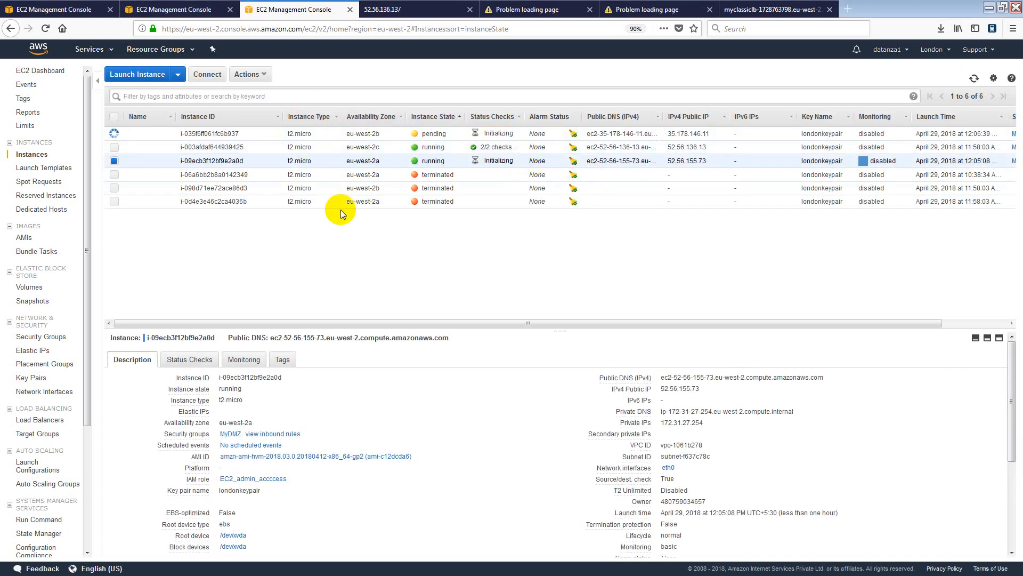
pyautogui.moveTo(369, 159)
pyautogui.mouseDown()
pyautogui.moveTo(391, 162)
pyautogui.moveTo(377, 149)
pyautogui.mouseUp()
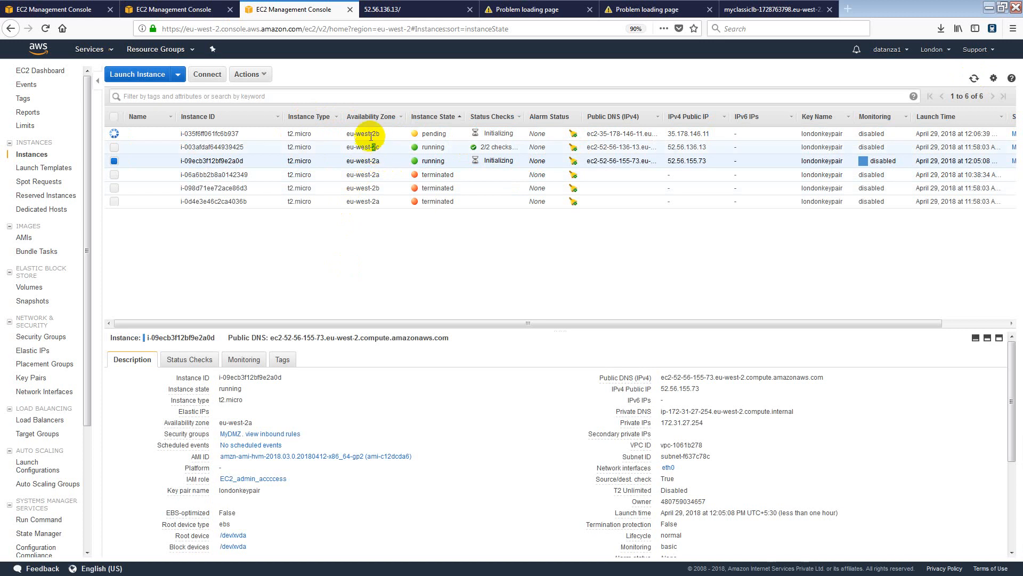
pyautogui.click(368, 147)
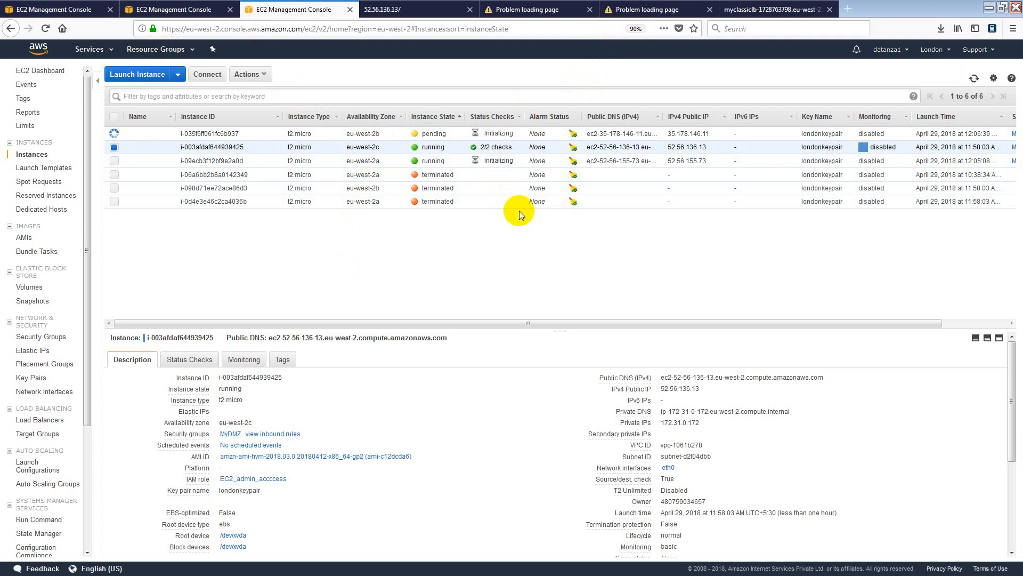
pyautogui.click(172, 11)
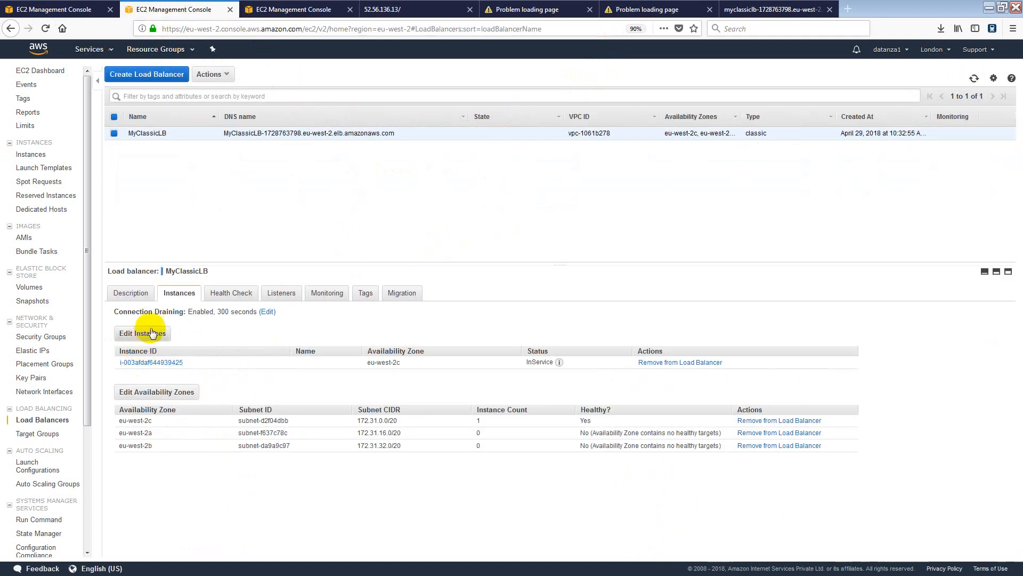
# Reload MyClassicLB, tick all three running instances in Edit Instances and save the registration.
pyautogui.click(973, 80)
pyautogui.click(973, 81)
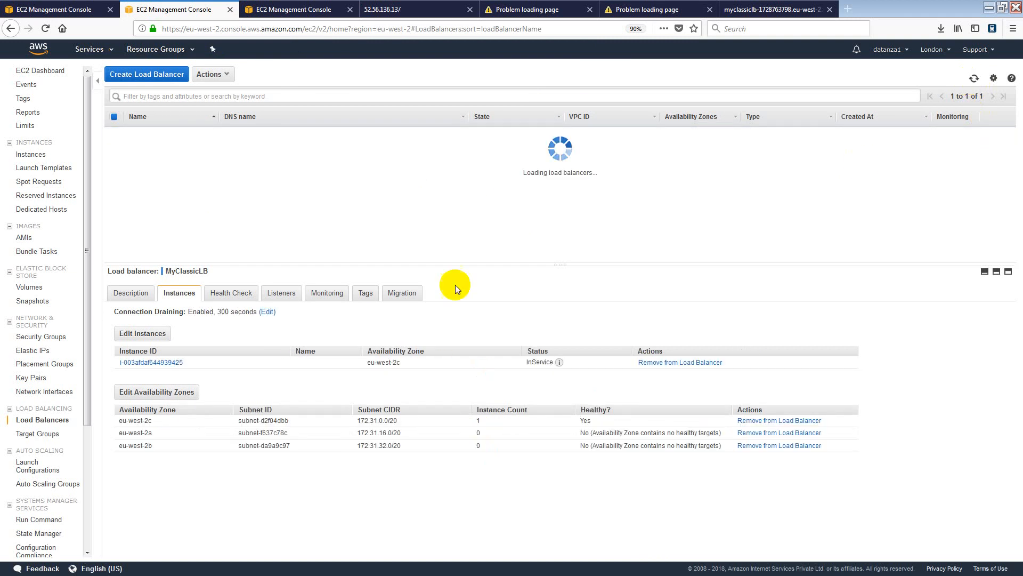
pyautogui.click(140, 333)
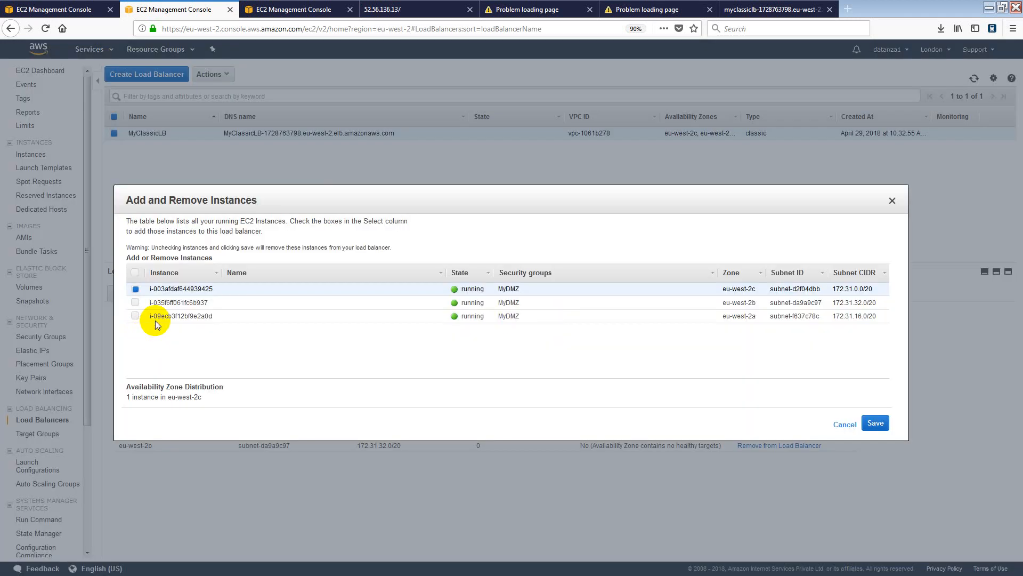
pyautogui.click(136, 273)
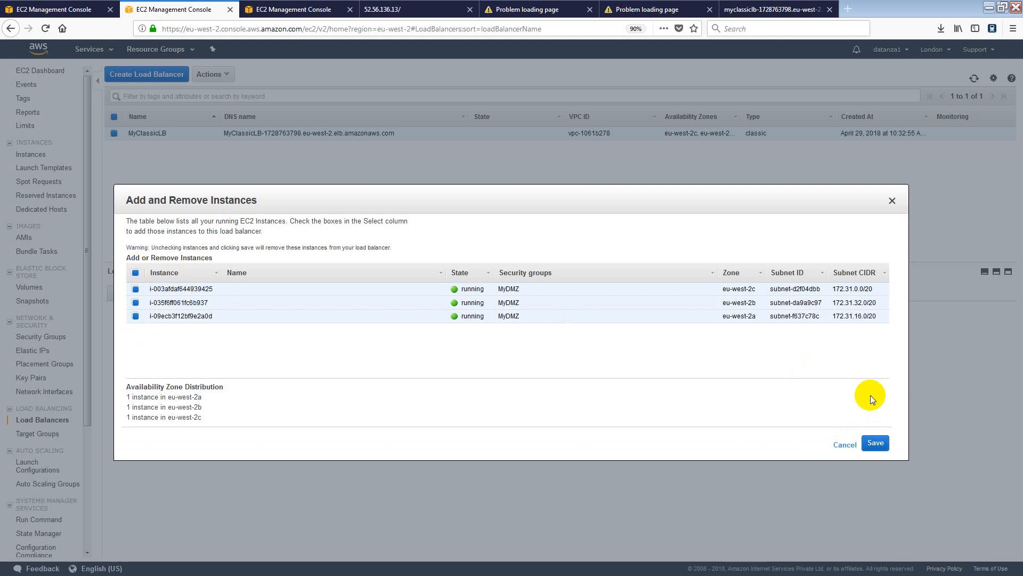
pyautogui.click(877, 445)
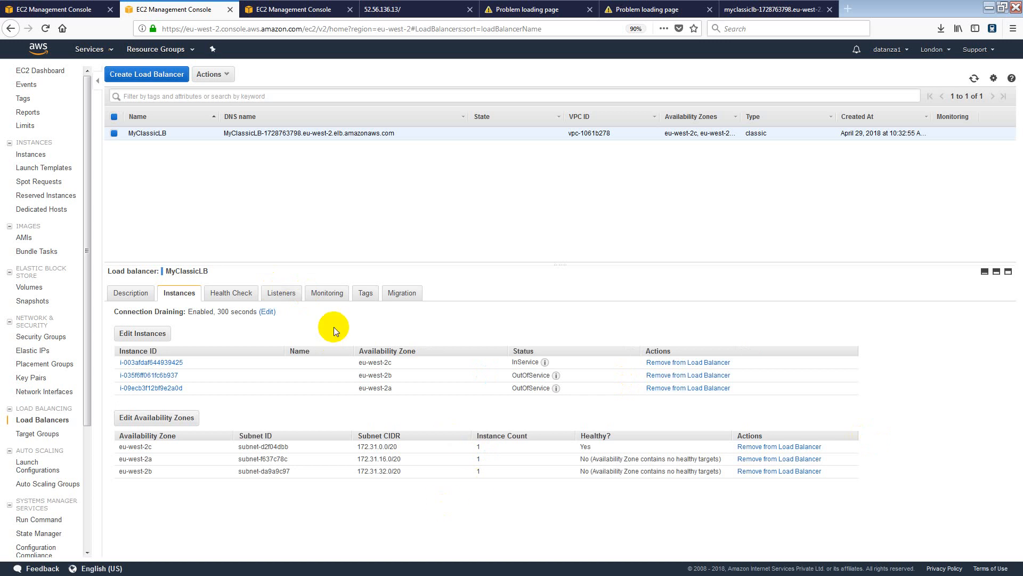
pyautogui.click(284, 8)
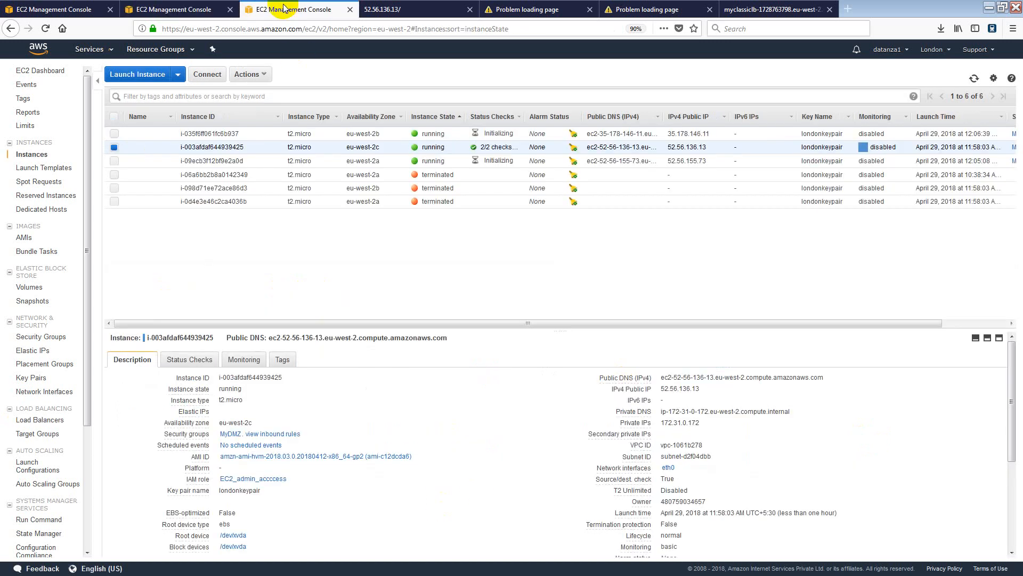
# Check the Datanza page at 52.56.136.13, then go back to MyClassicLB's registered instances.
pyautogui.click(402, 13)
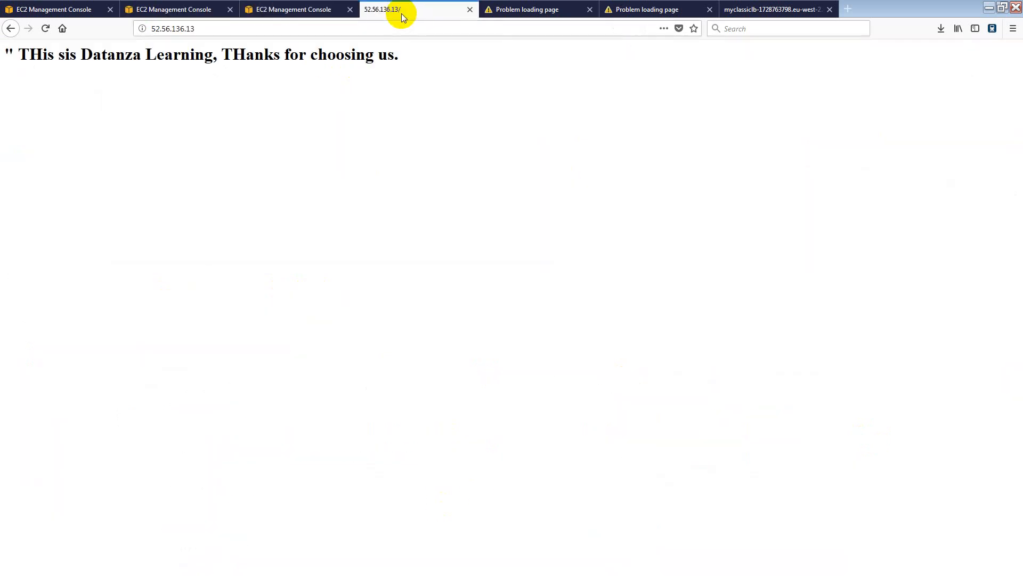
pyautogui.click(303, 12)
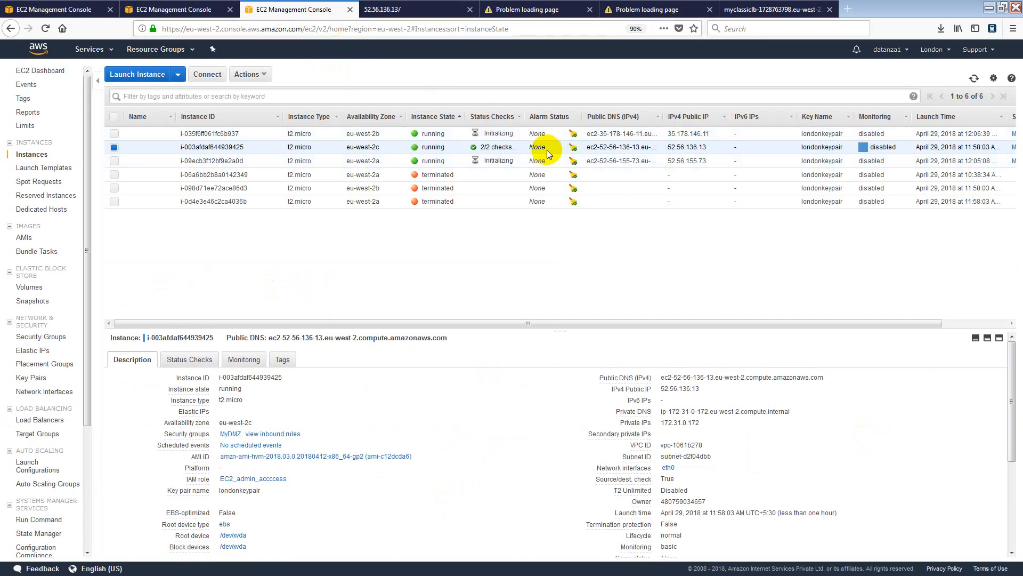
pyautogui.click(195, 11)
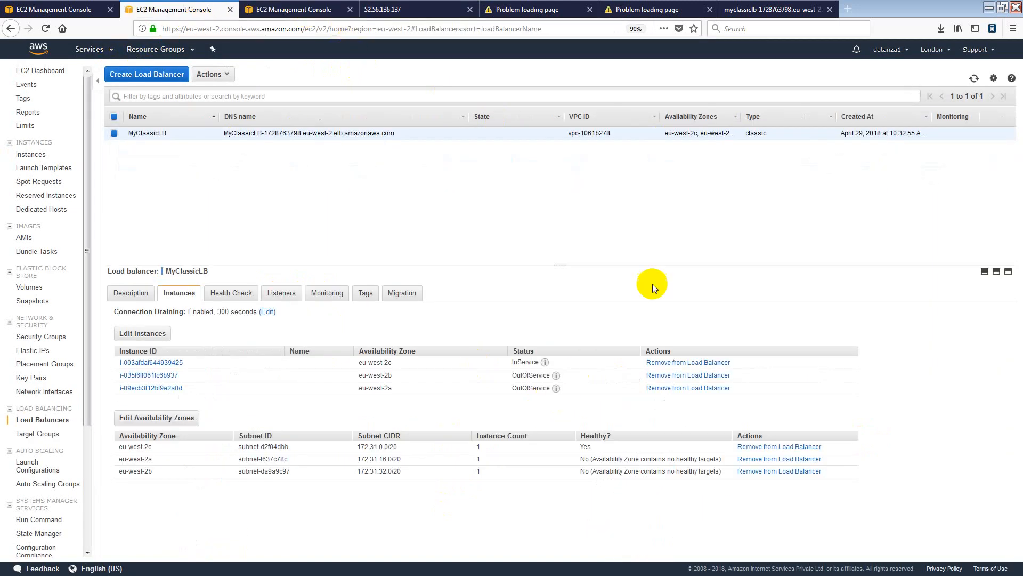
# Refresh MyClassicLB's instance health repeatedly until the eu-west-2a instance reports InService.
pyautogui.click(974, 81)
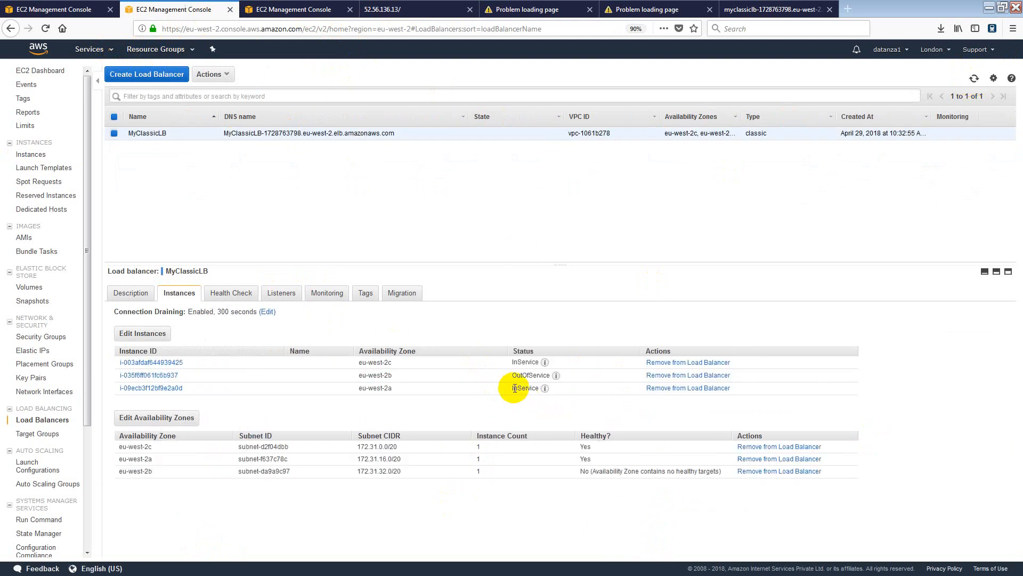
pyautogui.click(975, 81)
pyautogui.click(976, 81)
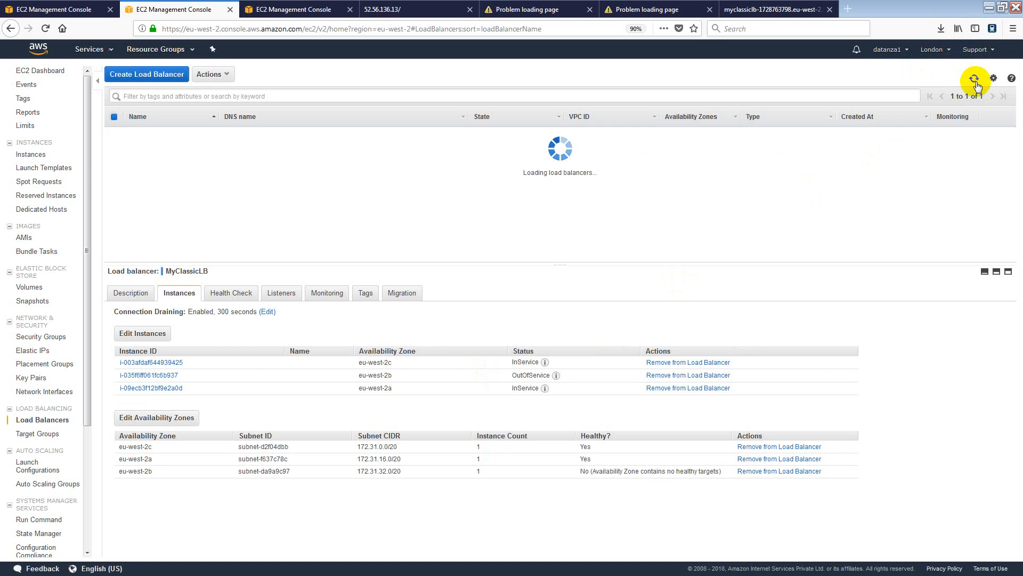
pyautogui.click(975, 81)
pyautogui.click(976, 81)
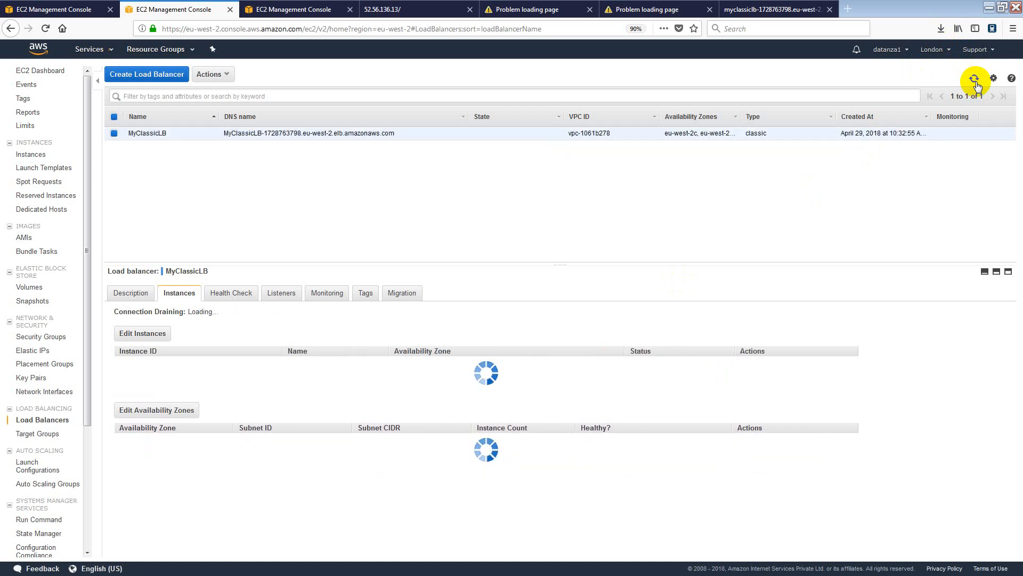
pyautogui.click(976, 81)
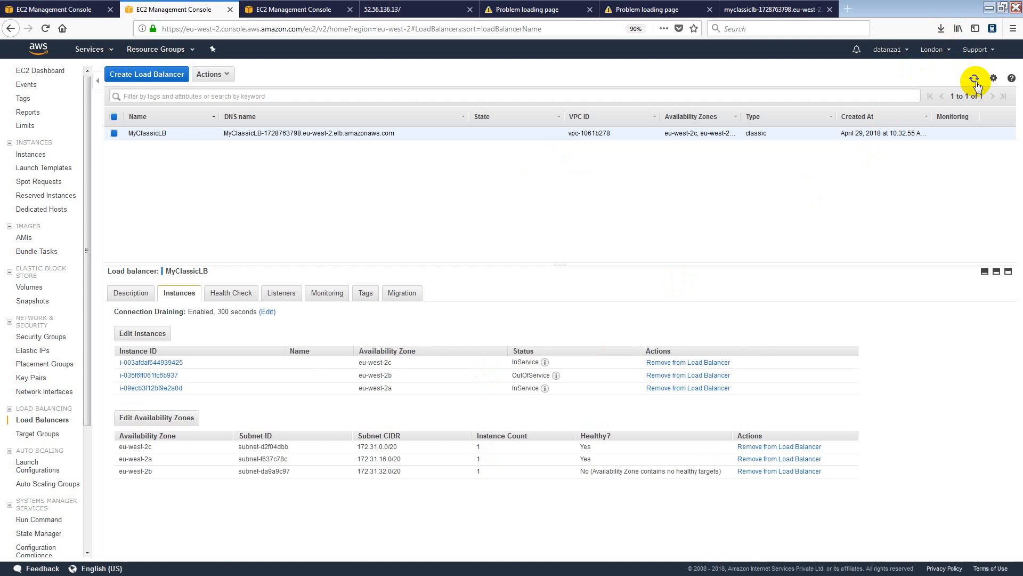
pyautogui.click(975, 81)
pyautogui.click(976, 81)
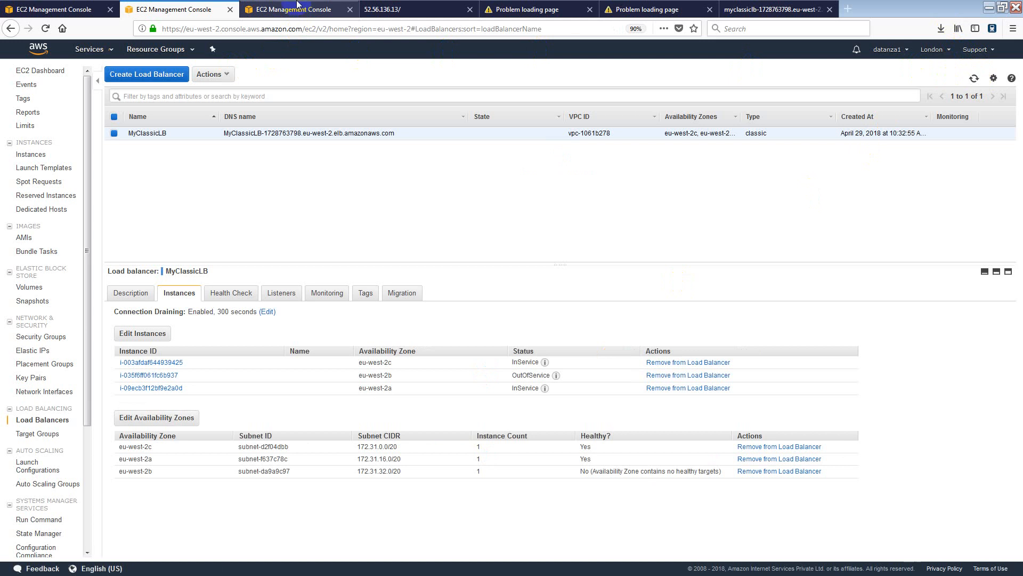
# Reload the EC2 instances list and check the 52.56.136.13, 52.56.252.249 and failed page tabs.
pyautogui.click(295, 11)
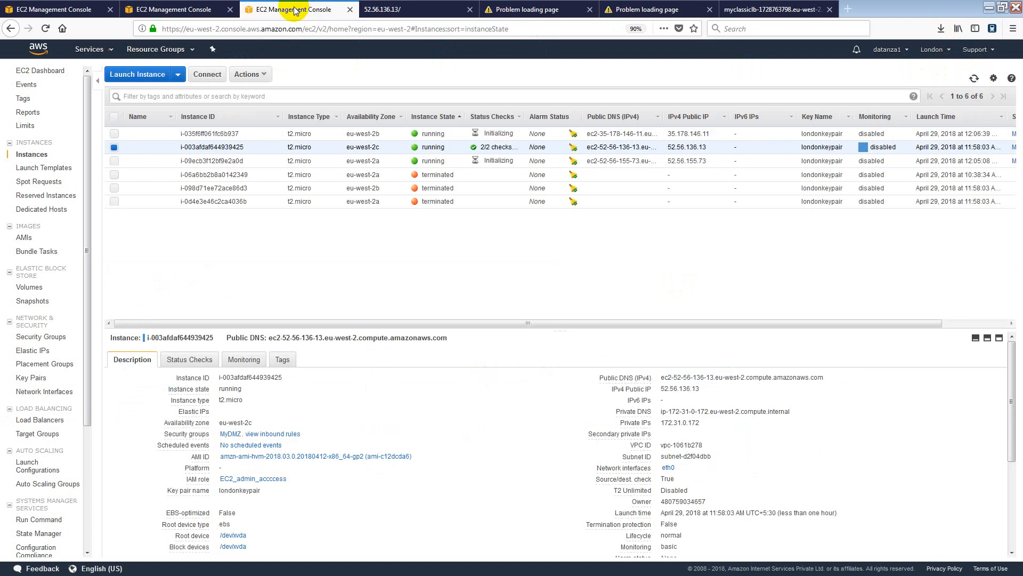
pyautogui.click(974, 79)
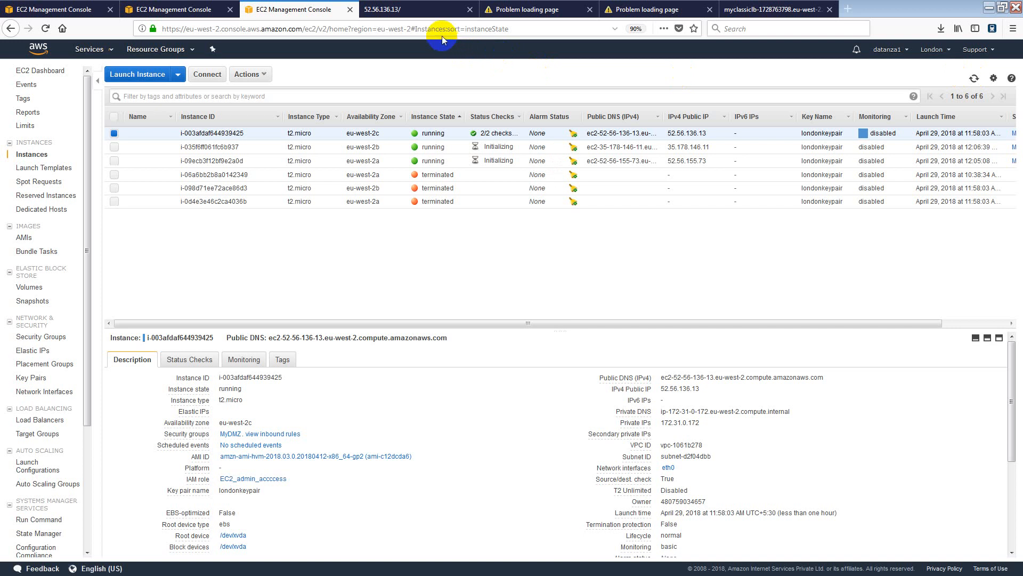
pyautogui.click(416, 9)
pyautogui.click(533, 10)
pyautogui.click(646, 11)
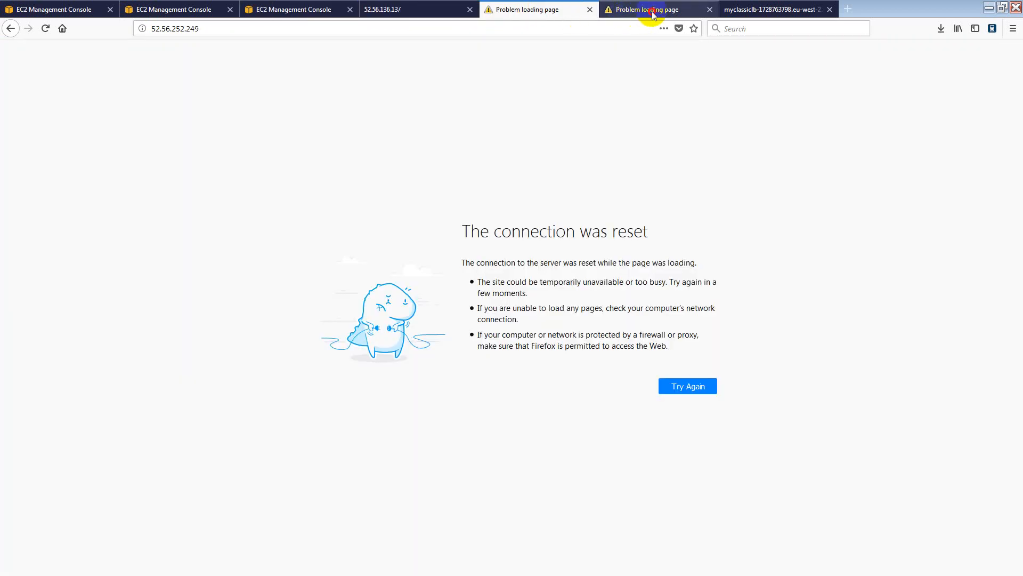
pyautogui.click(302, 11)
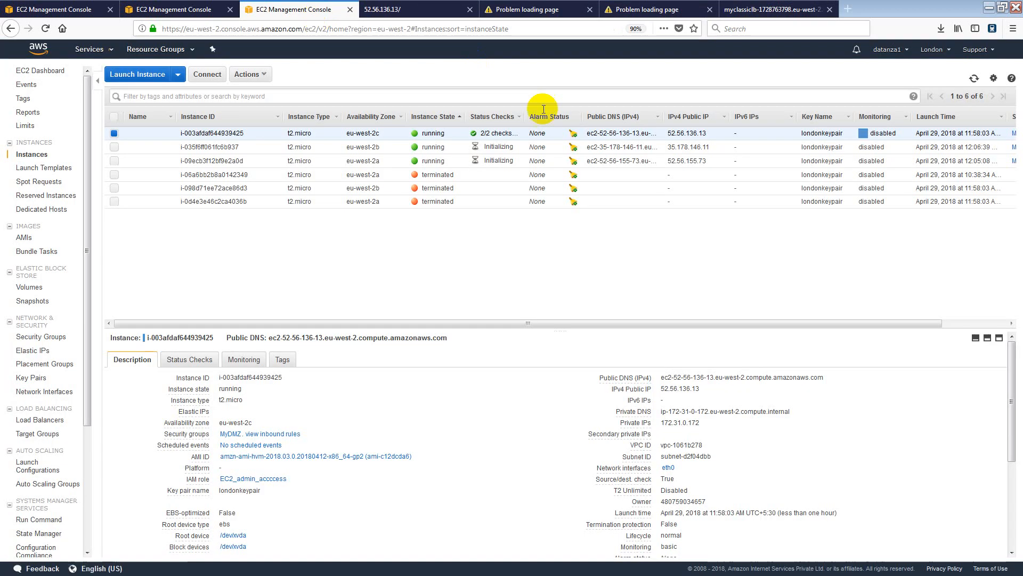
# Copy the new instance's public IP 35.178.146.11 and load it in the failed-page tab.
pyautogui.moveTo(715, 150); pyautogui.dragTo(693, 149)
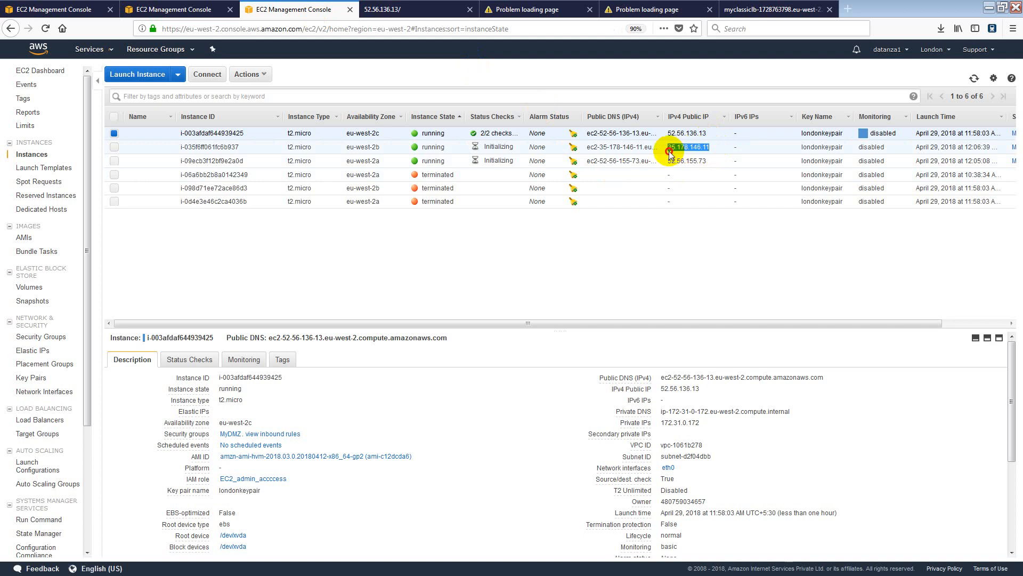
pyautogui.click(687, 149)
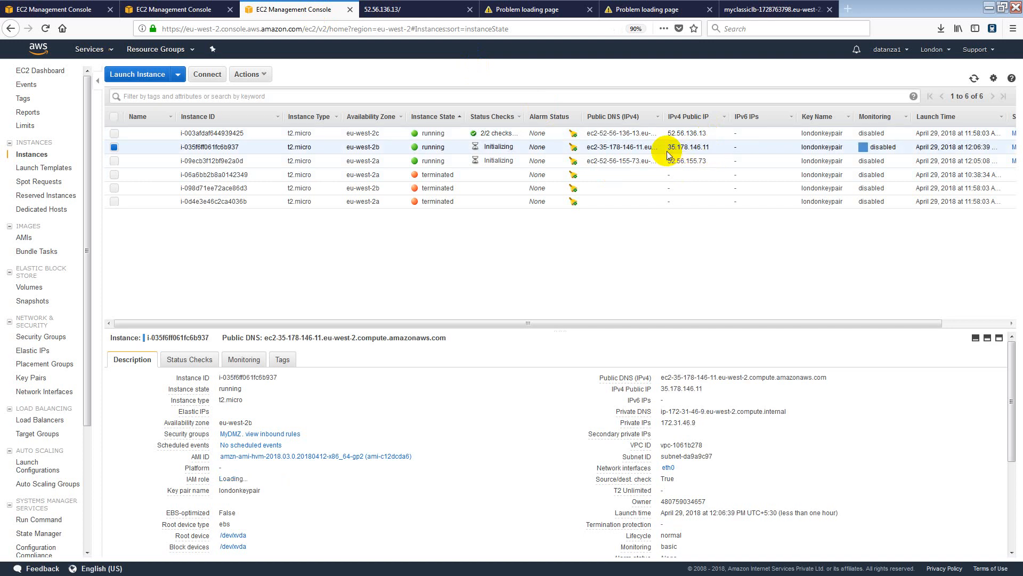
pyautogui.click(425, 11)
pyautogui.click(538, 11)
pyautogui.click(515, 28)
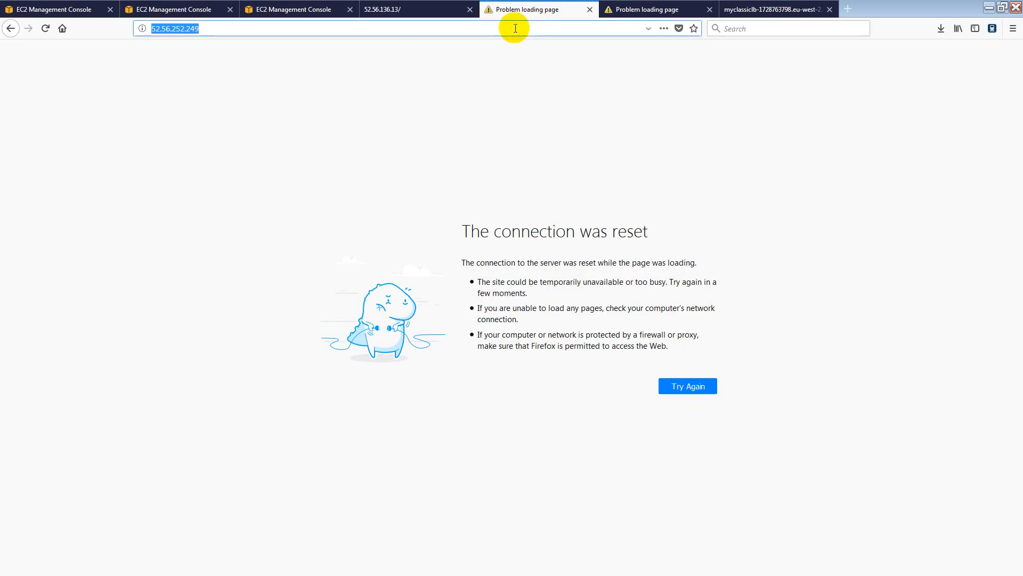
pyautogui.write('18.130.26.44')
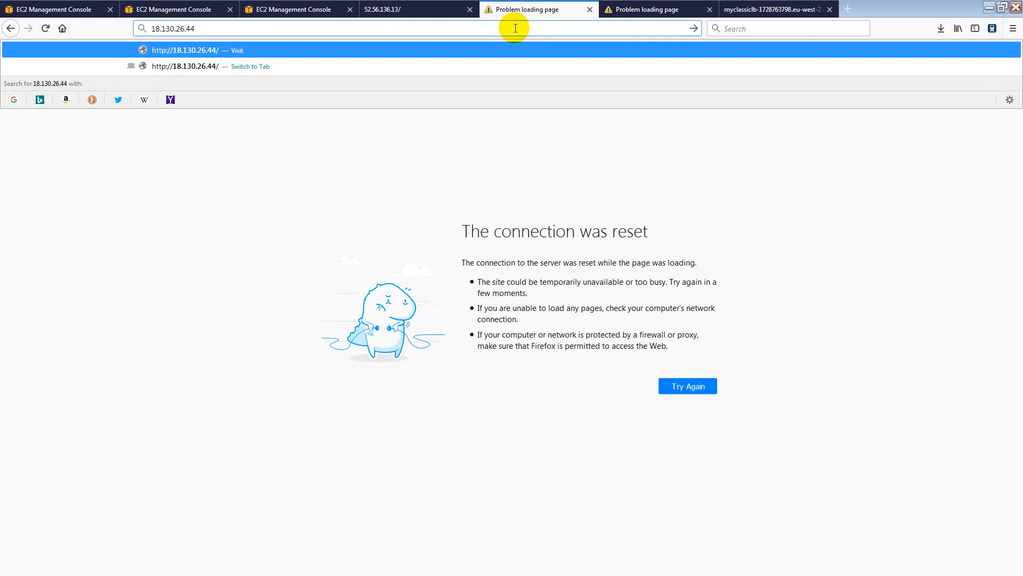
pyautogui.click(297, 9)
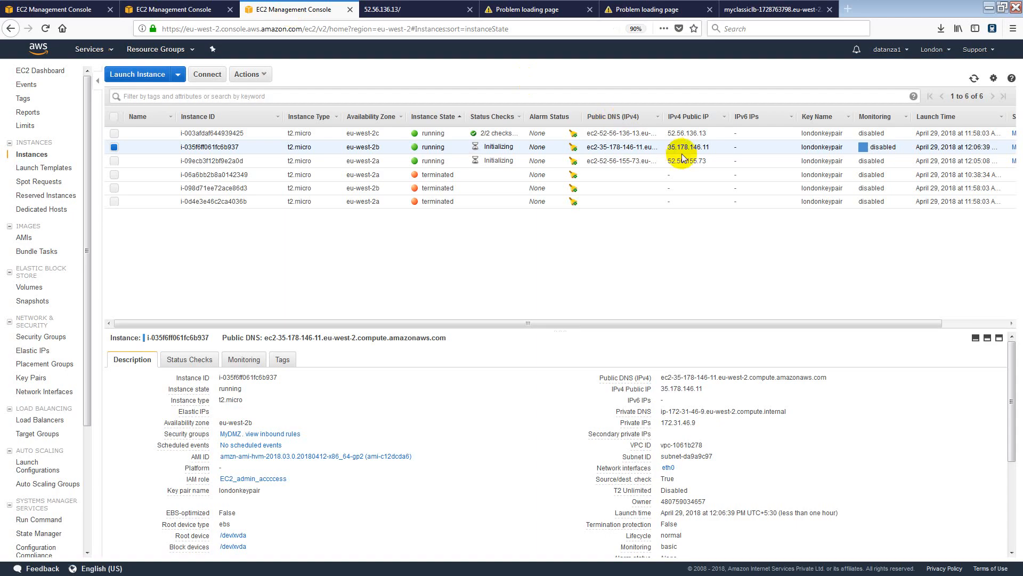
pyautogui.moveTo(667, 146); pyautogui.dragTo(710, 149)
pyautogui.hotkey('ctrl', 'c')
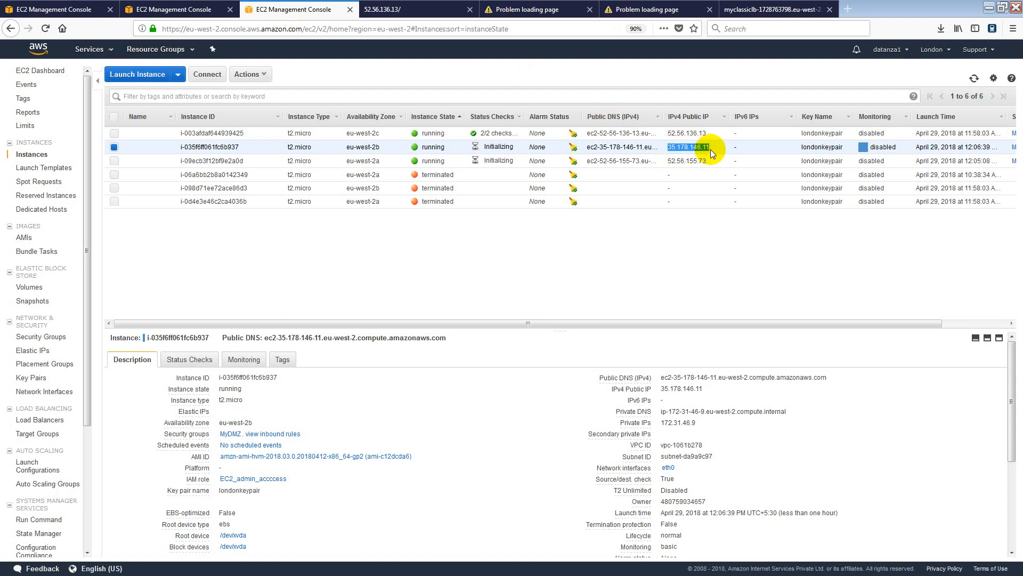
pyautogui.click(512, 10)
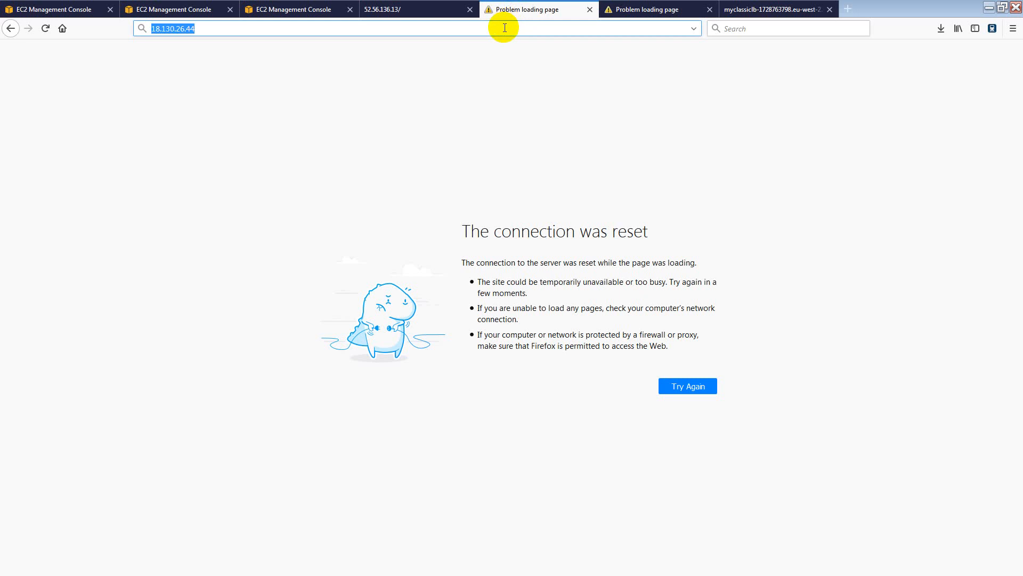
pyautogui.hotkey('ctrl', 'v')
pyautogui.press('Return')
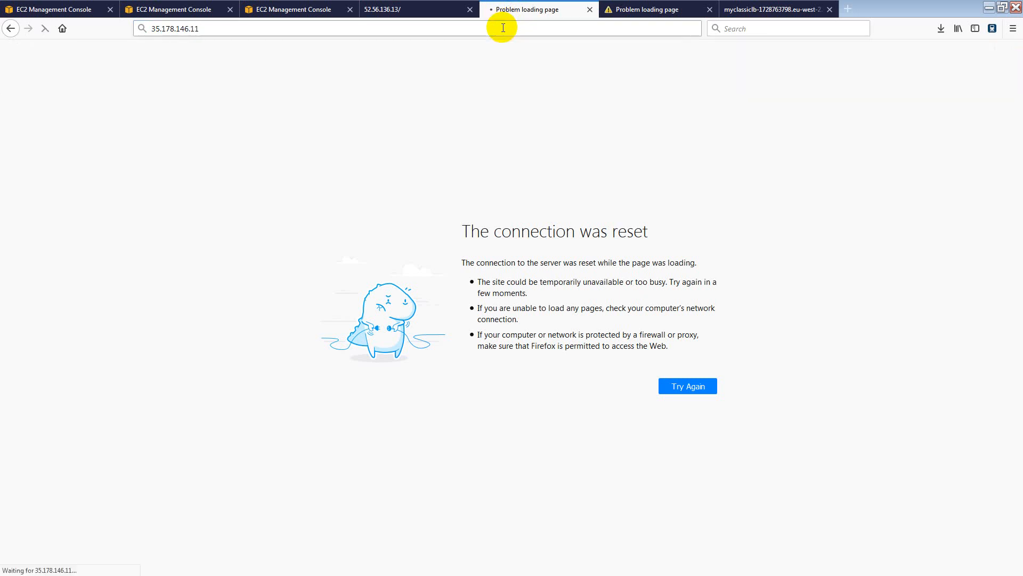
# Copy the eu-west-2a instance's public IP 52.56.155.73 and focus the failed tab's address bar.
pyautogui.click(171, 13)
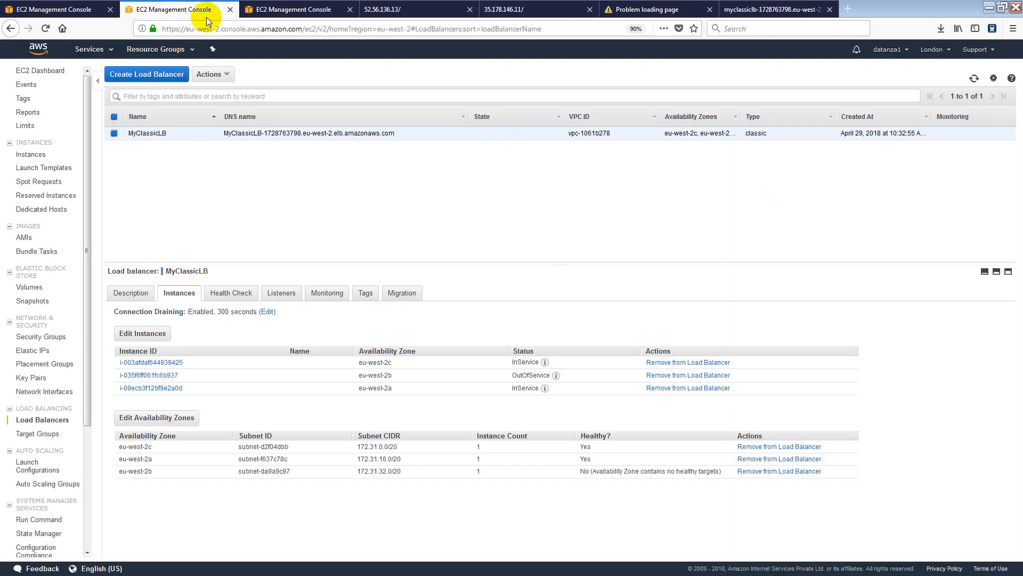
pyautogui.click(286, 12)
pyautogui.moveTo(709, 162); pyautogui.dragTo(672, 167)
pyautogui.click(670, 168)
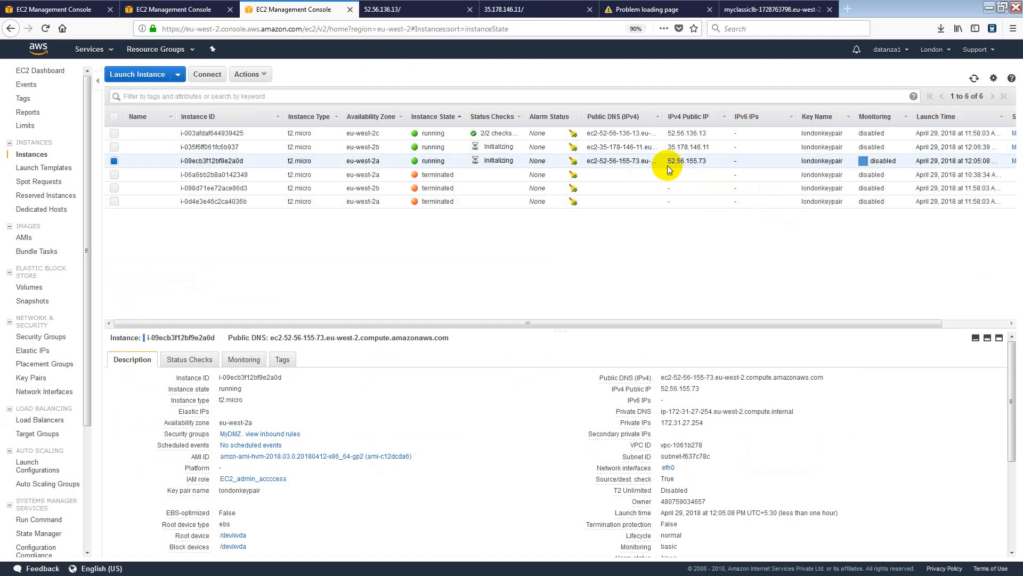
pyautogui.moveTo(668, 162)
pyautogui.mouseDown()
pyautogui.moveTo(703, 163)
pyautogui.moveTo(670, 162)
pyautogui.mouseUp()
pyautogui.hotkey('ctrl', 'c')
pyautogui.click(704, 163)
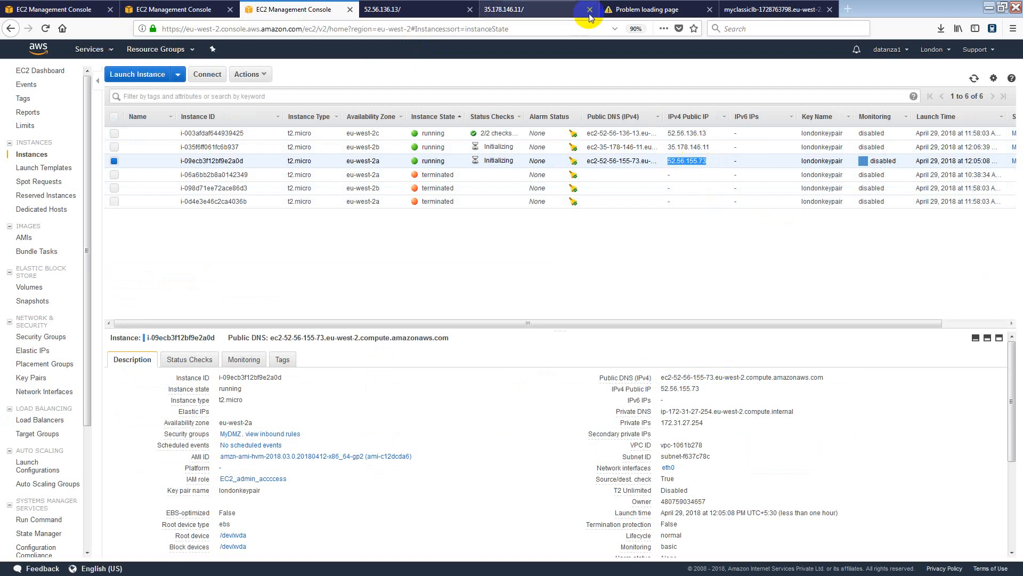
pyautogui.click(608, 11)
pyautogui.click(567, 30)
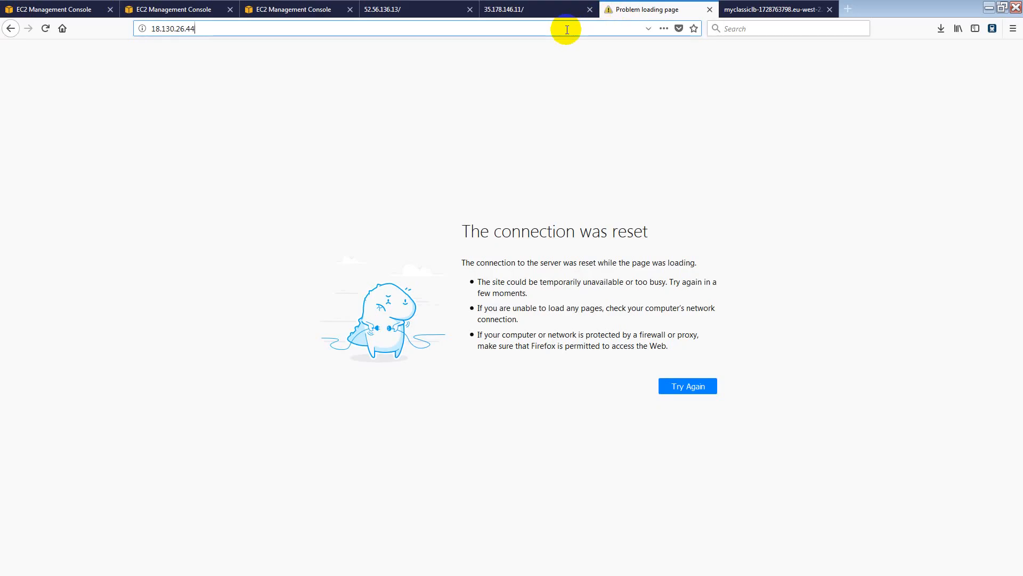
# Replace the address with 52.56.155.73 and load the Datanza page there.
pyautogui.hotkey('ctrl', 'a')
pyautogui.press('BackSpace')
pyautogui.hotkey('ctrl', 'v')
pyautogui.press('Return')
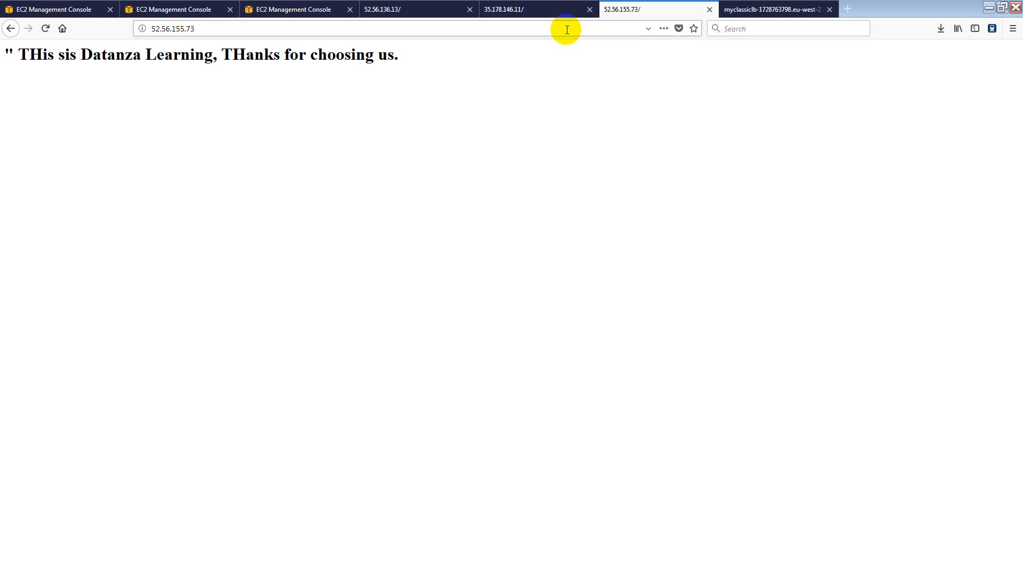
# Reload the page through MyClassicLB's address, view each instance IP tab, then return to the load balancer.
pyautogui.click(748, 13)
pyautogui.click(478, 30)
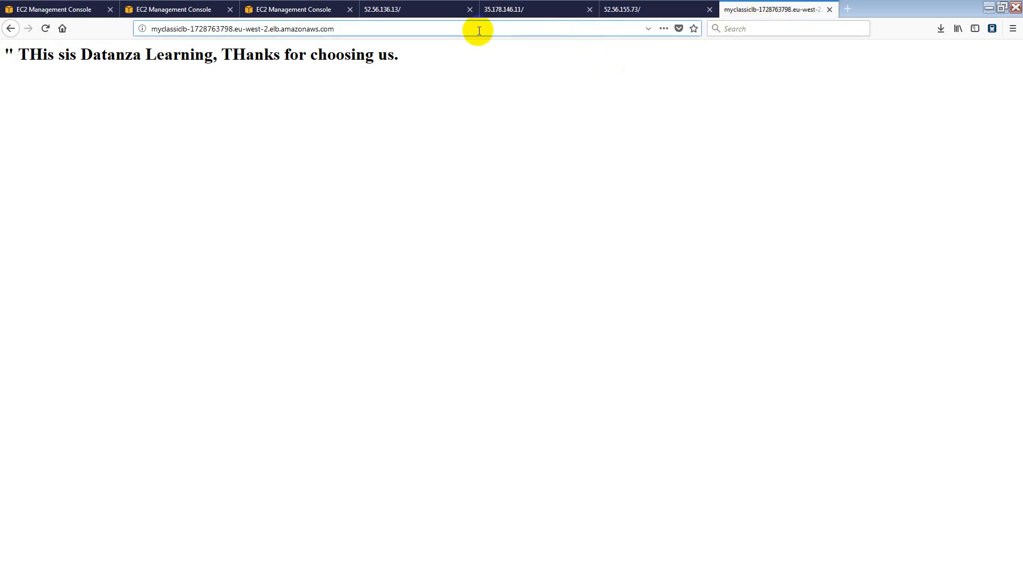
pyautogui.press('Return')
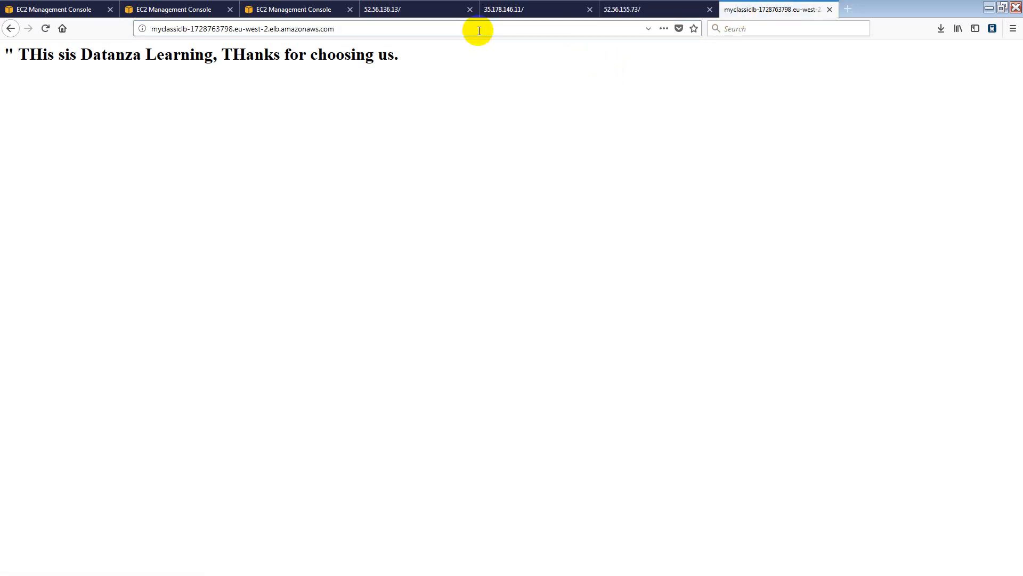
pyautogui.click(499, 10)
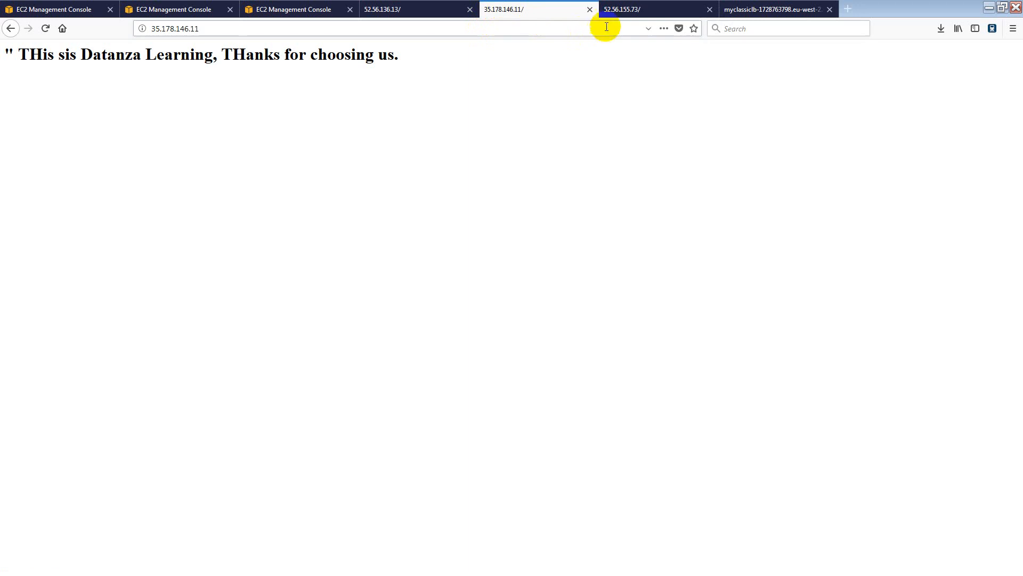
pyautogui.click(622, 9)
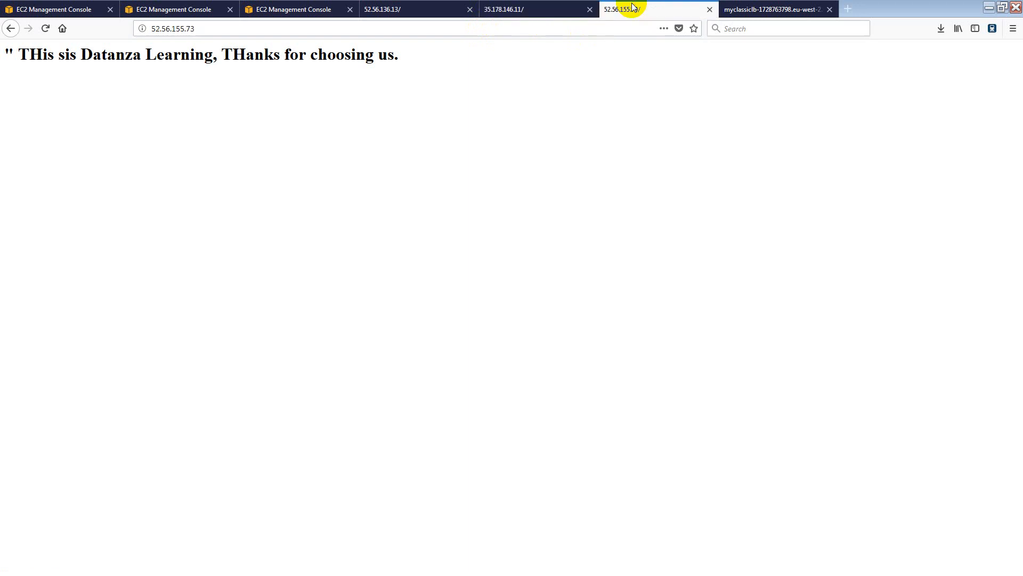
pyautogui.click(449, 12)
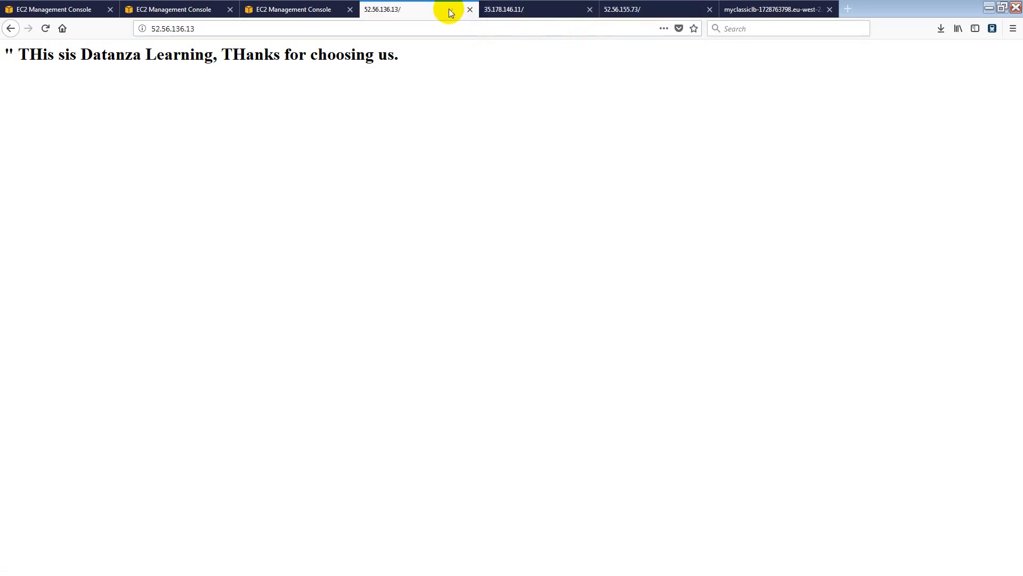
pyautogui.click(205, 12)
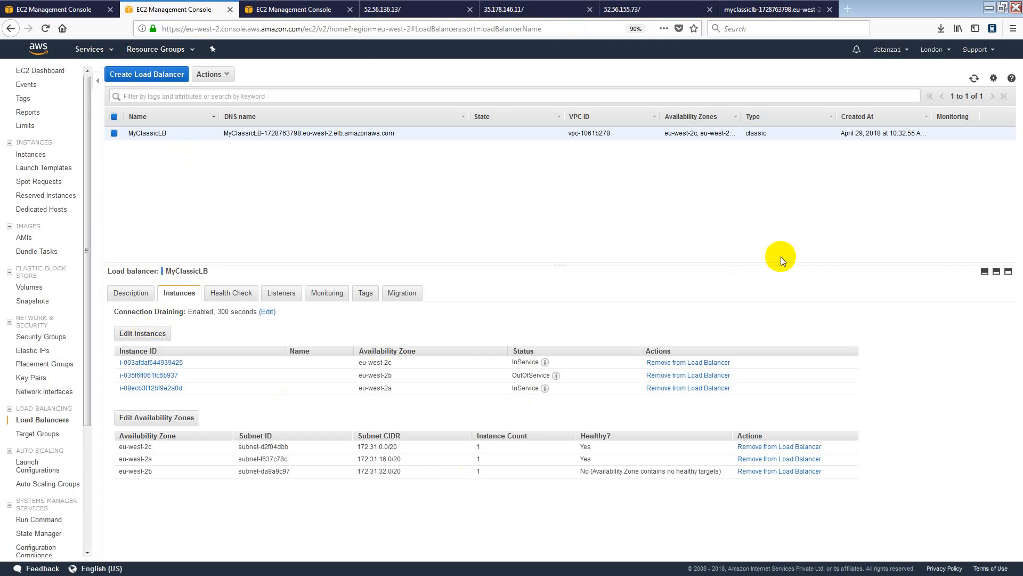
# Refresh MyClassicLB until all three instances are InService, check 52.56.136.13, and return to EC2 instances.
pyautogui.click(974, 79)
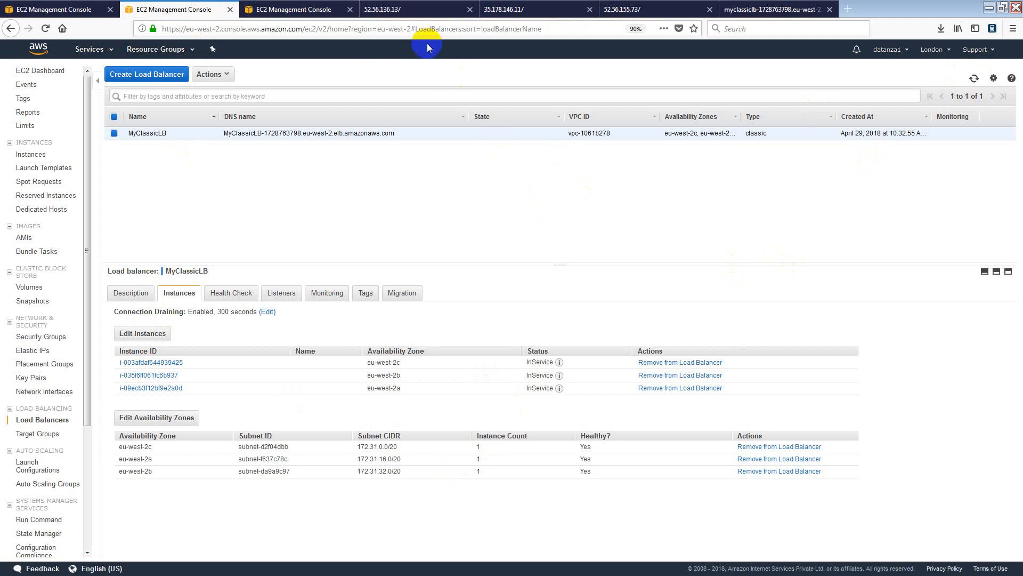
pyautogui.click(302, 20)
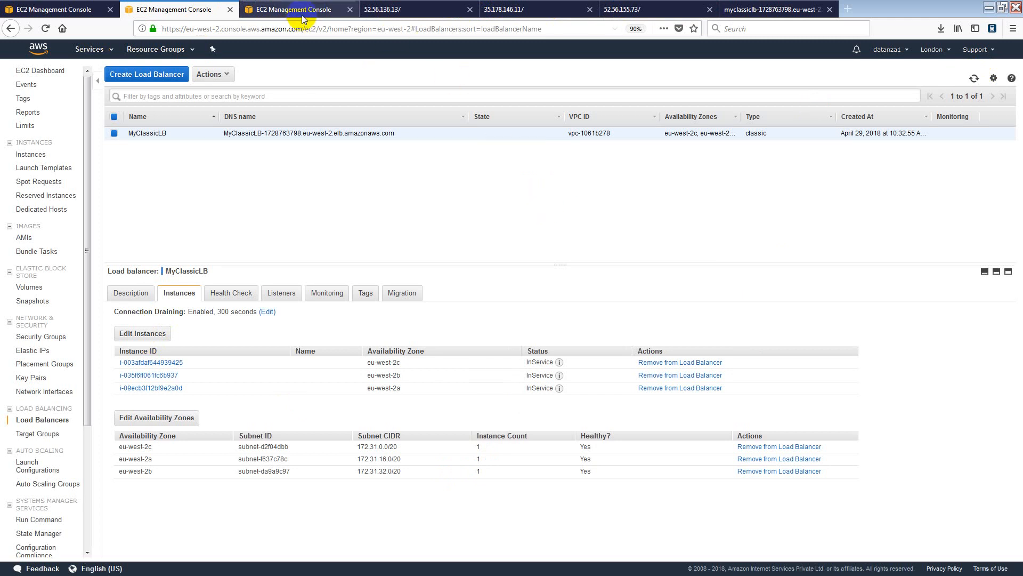
pyautogui.click(391, 14)
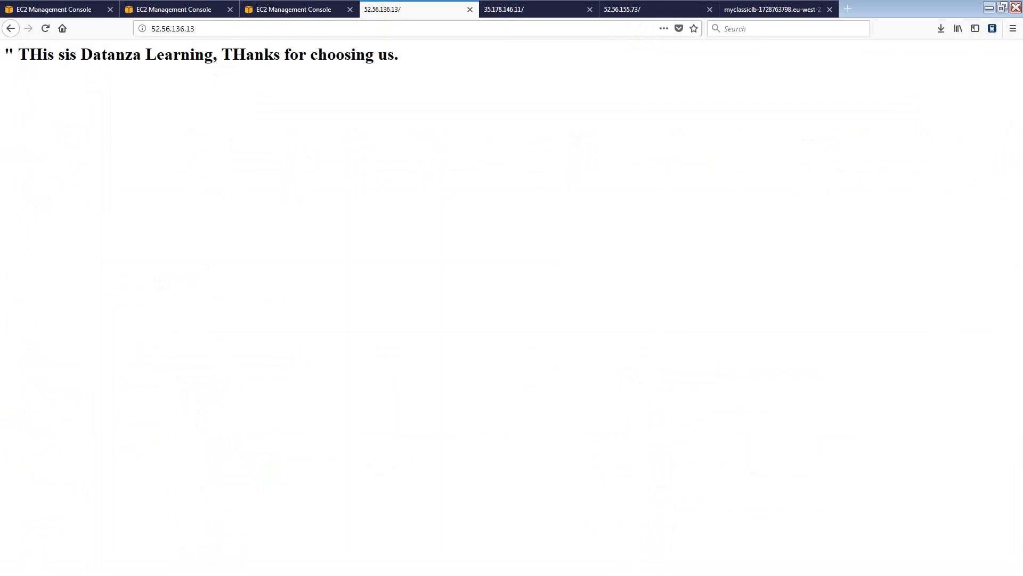
pyautogui.click(293, 8)
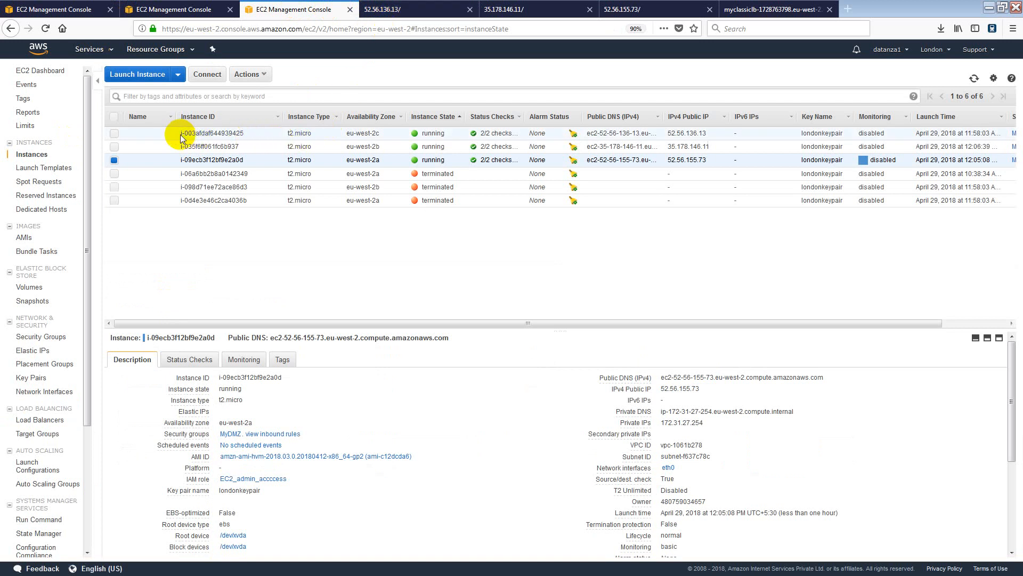
pyautogui.moveTo(180, 134); pyautogui.dragTo(597, 164)
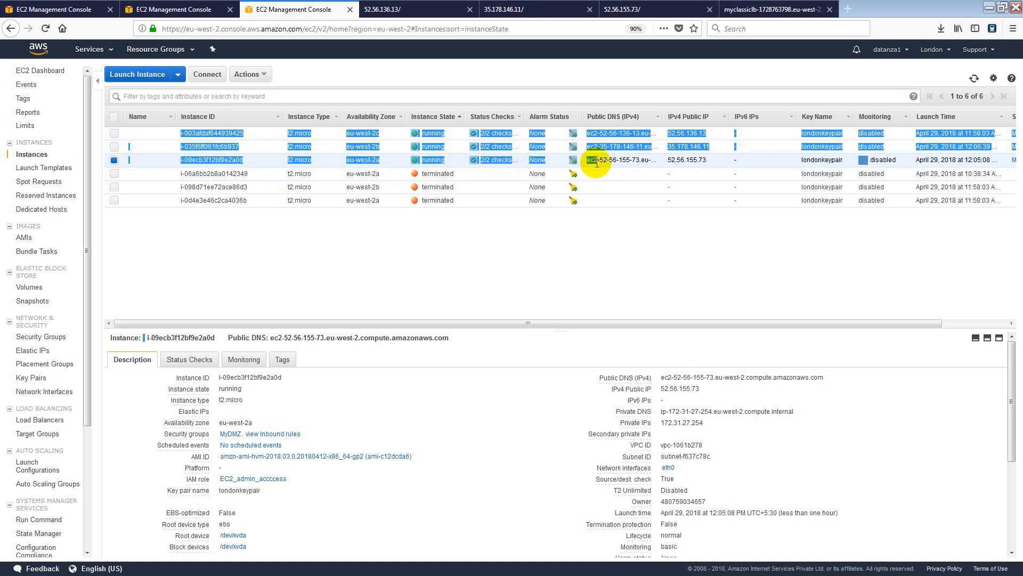
pyautogui.tripleClick(596, 164)
pyautogui.doubleClick(598, 164)
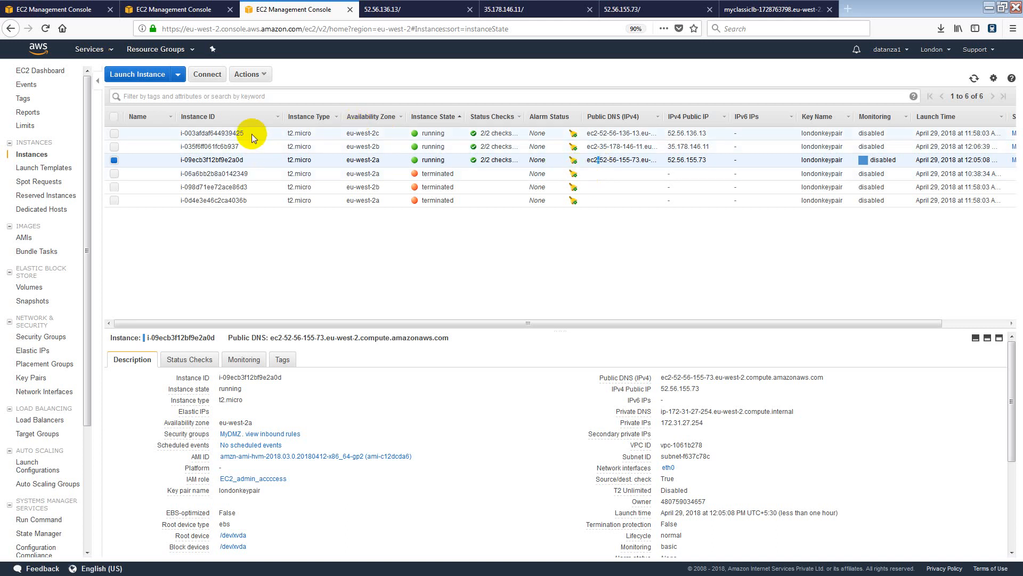
pyautogui.click(115, 134)
pyautogui.click(114, 147)
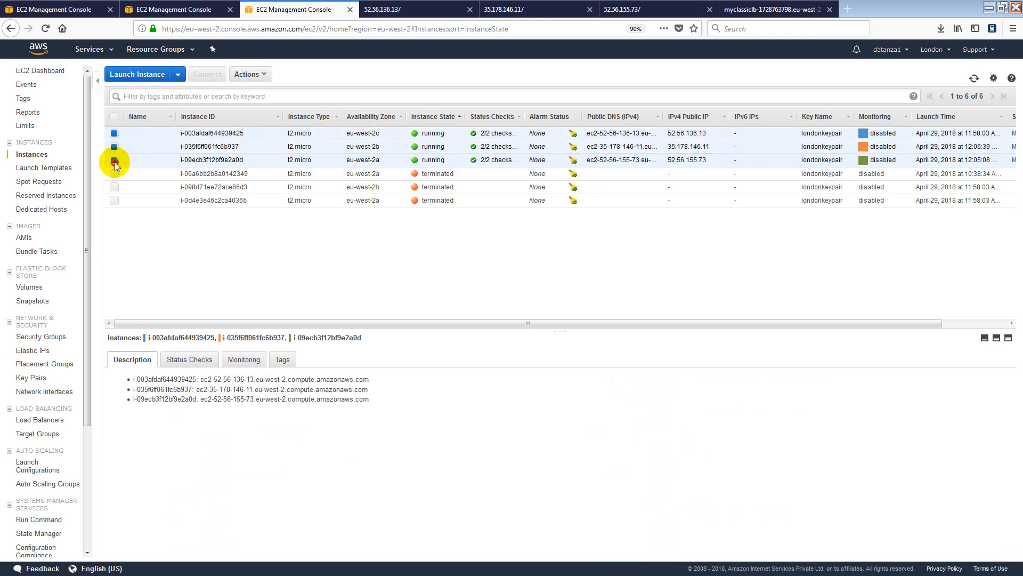
pyautogui.click(114, 161)
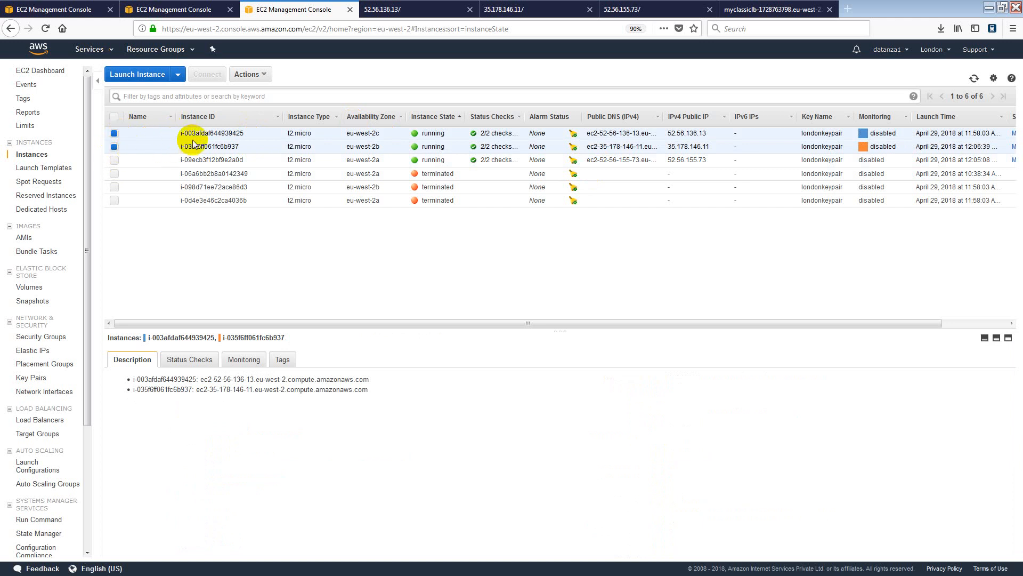
pyautogui.moveTo(181, 133); pyautogui.dragTo(248, 140)
pyautogui.moveTo(180, 148); pyautogui.dragTo(240, 147)
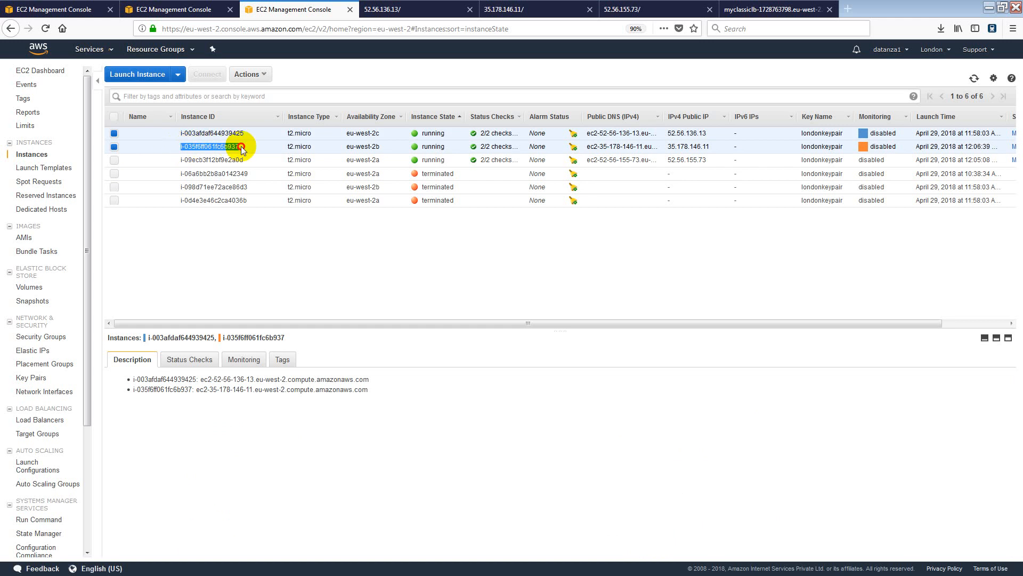
pyautogui.moveTo(180, 133)
pyautogui.mouseDown()
pyautogui.moveTo(253, 136)
pyautogui.moveTo(182, 147)
pyautogui.mouseUp()
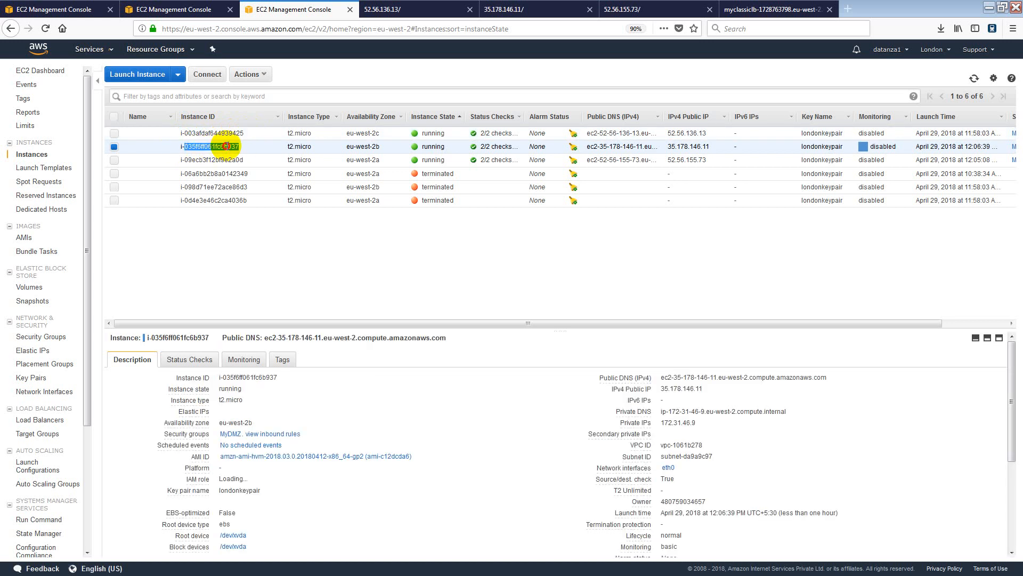